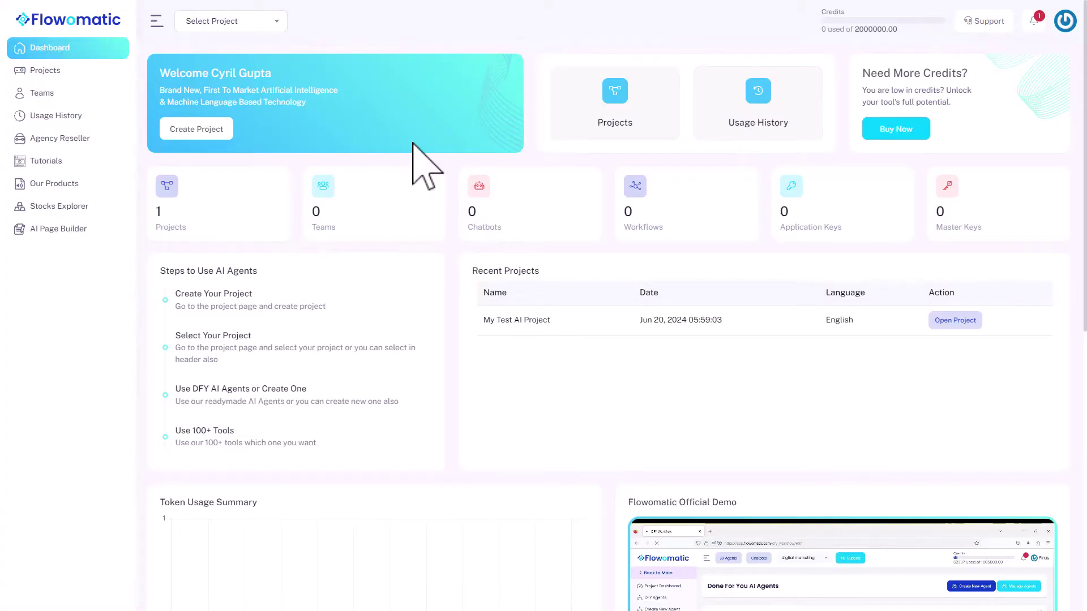
scroll(352, 249, down, 2)
scroll(340, 266, up, 2)
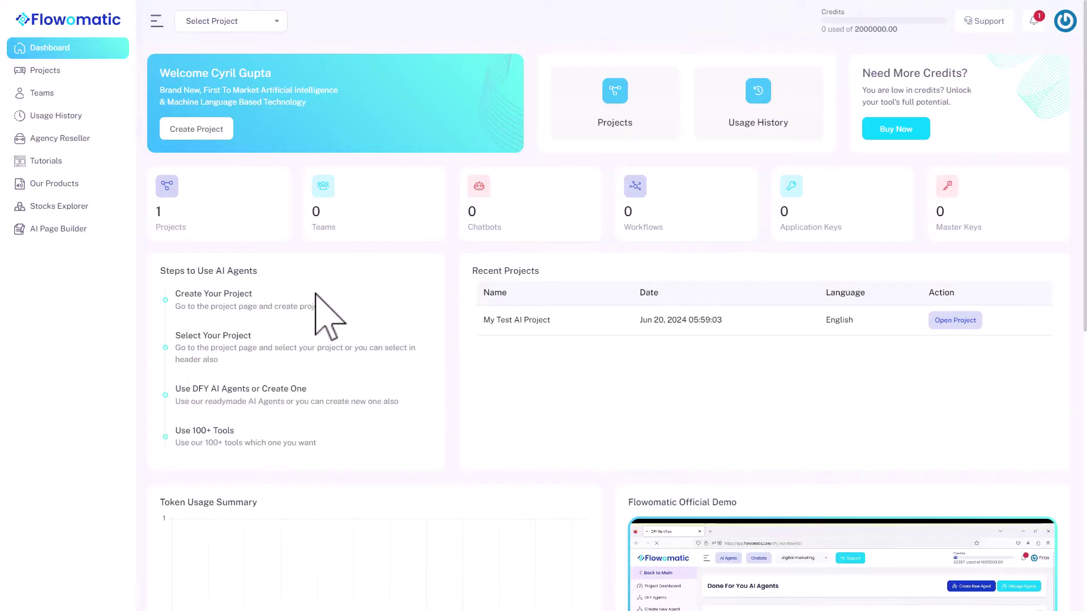
scroll(315, 290, down, 4)
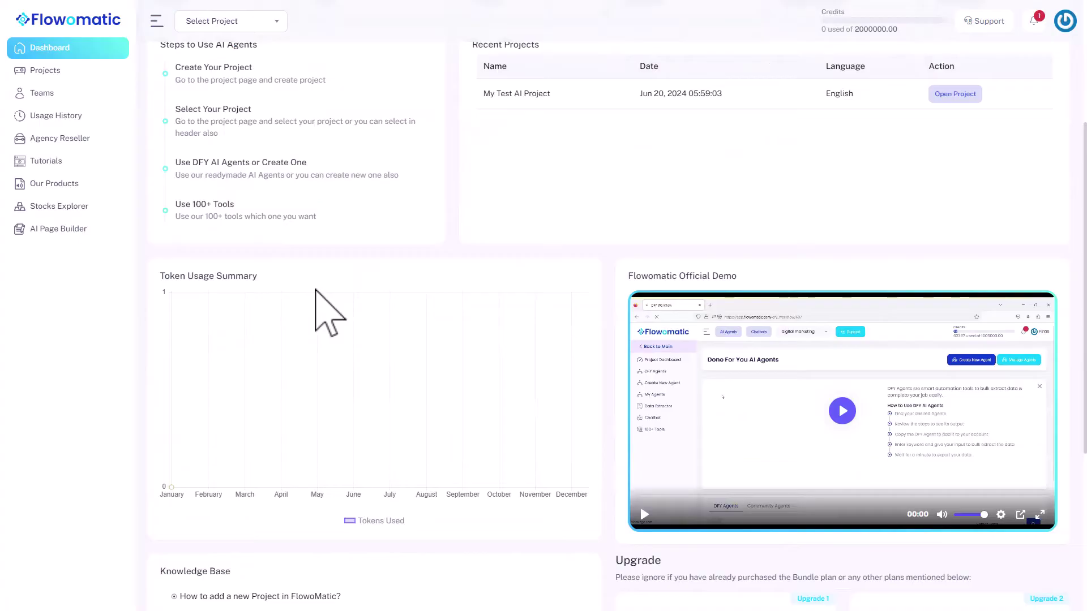
scroll(315, 290, up, 3)
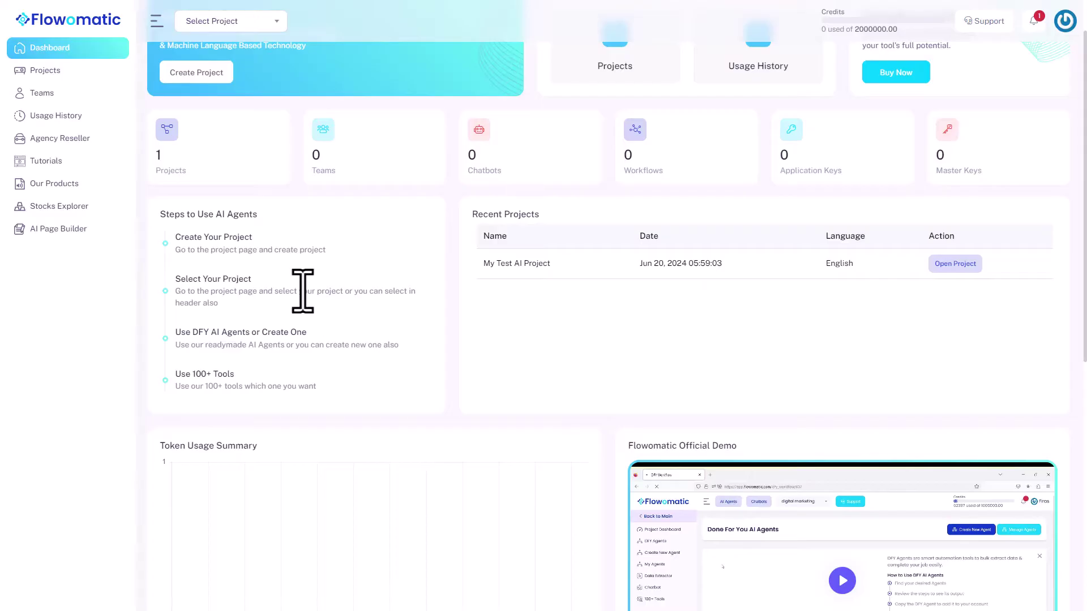
scroll(303, 291, up, 1)
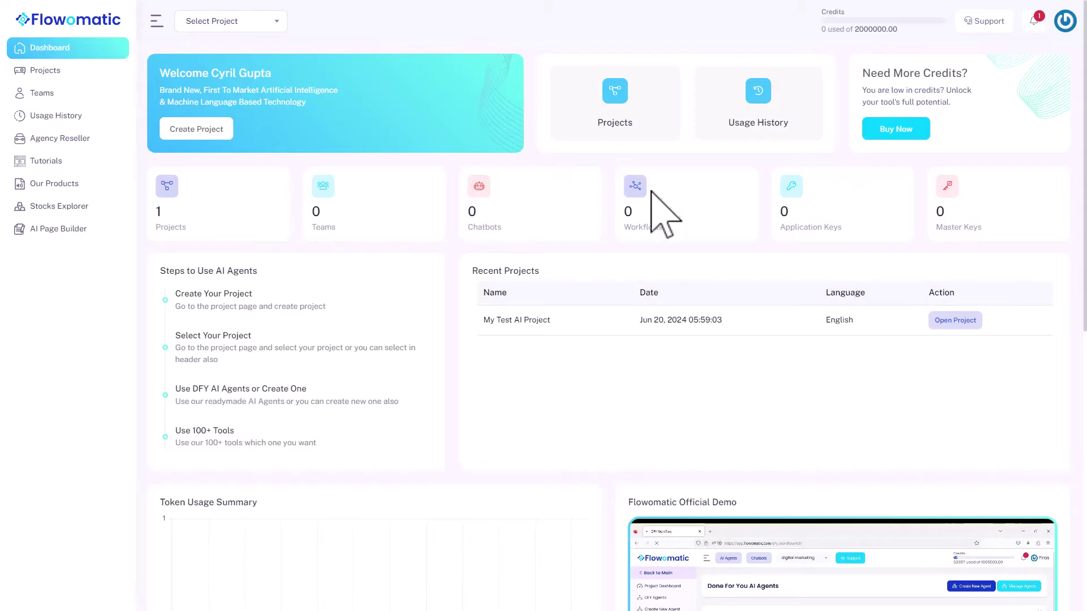
scroll(400, 225, down, 2)
scroll(407, 244, down, 6)
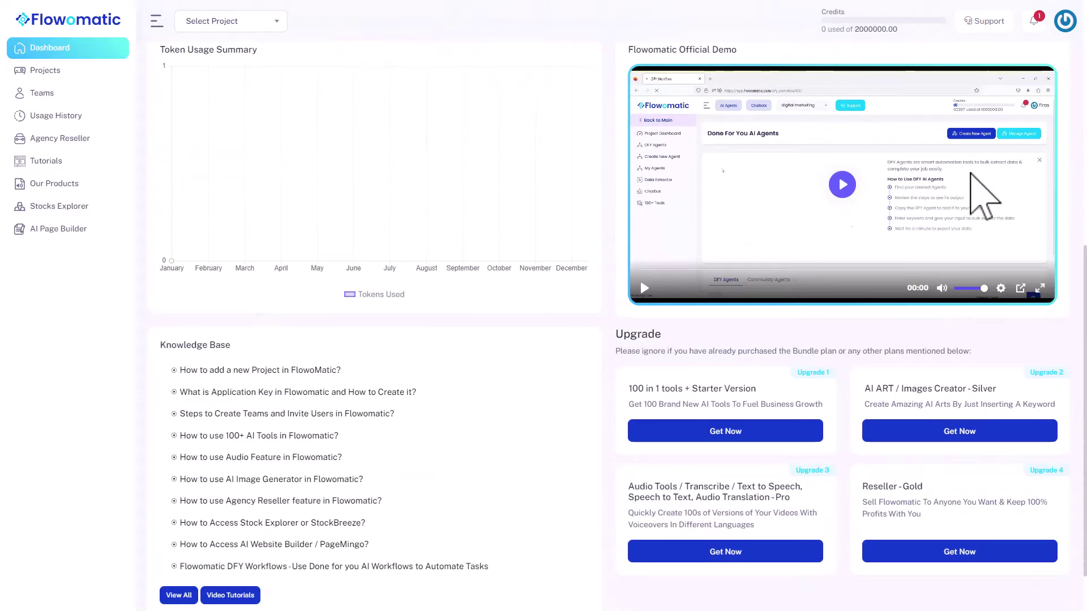
scroll(781, 182, down, 1)
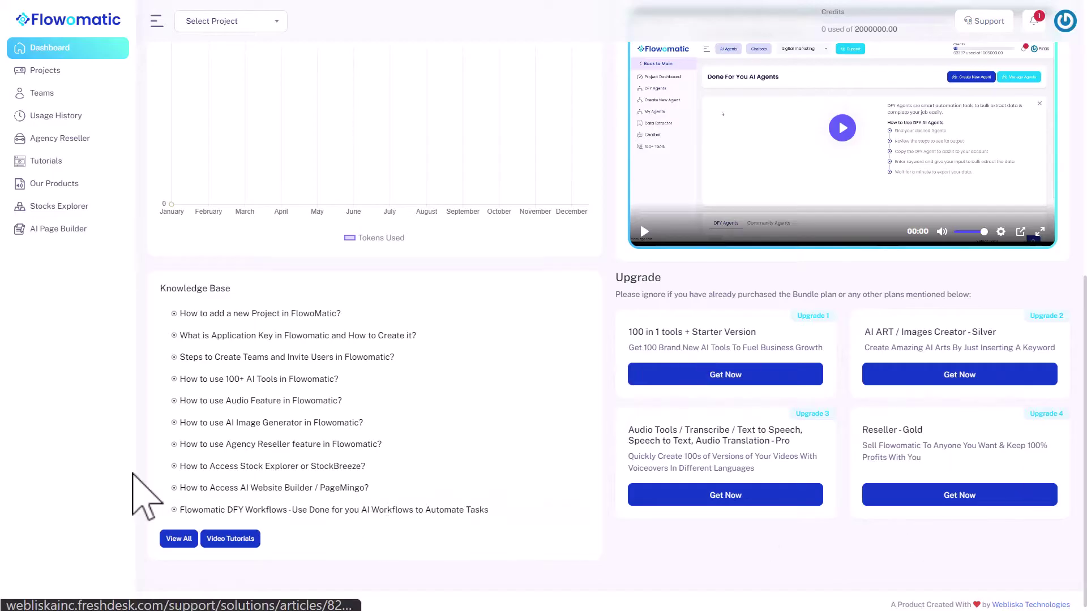
scroll(46, 506, up, 9)
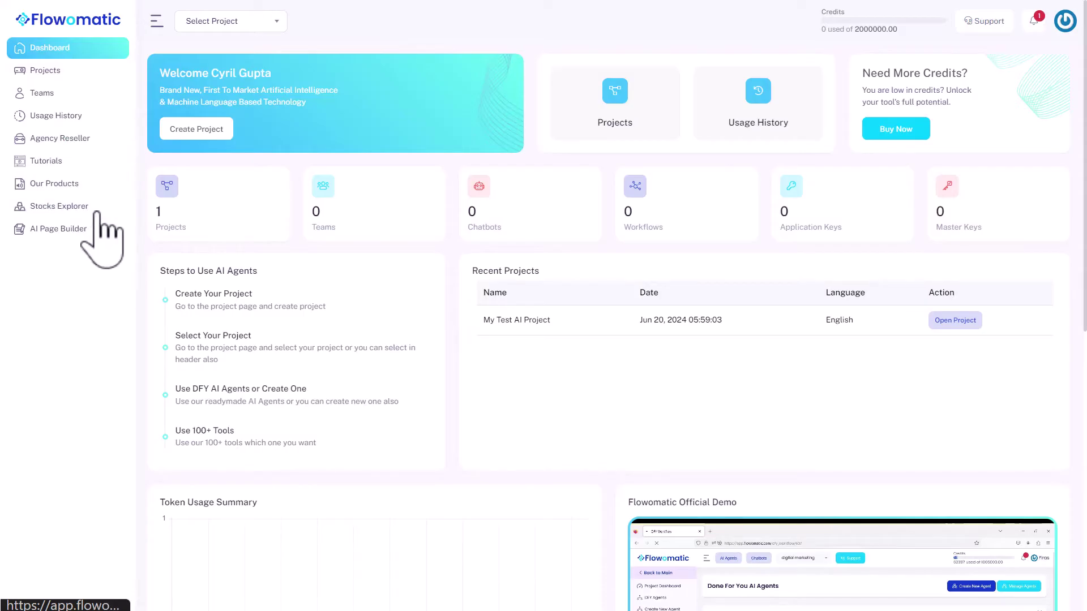
Step: Open the StocksBreeze stock-assets page from Stocks Explorer and scroll to its demo video and back
click(96, 213)
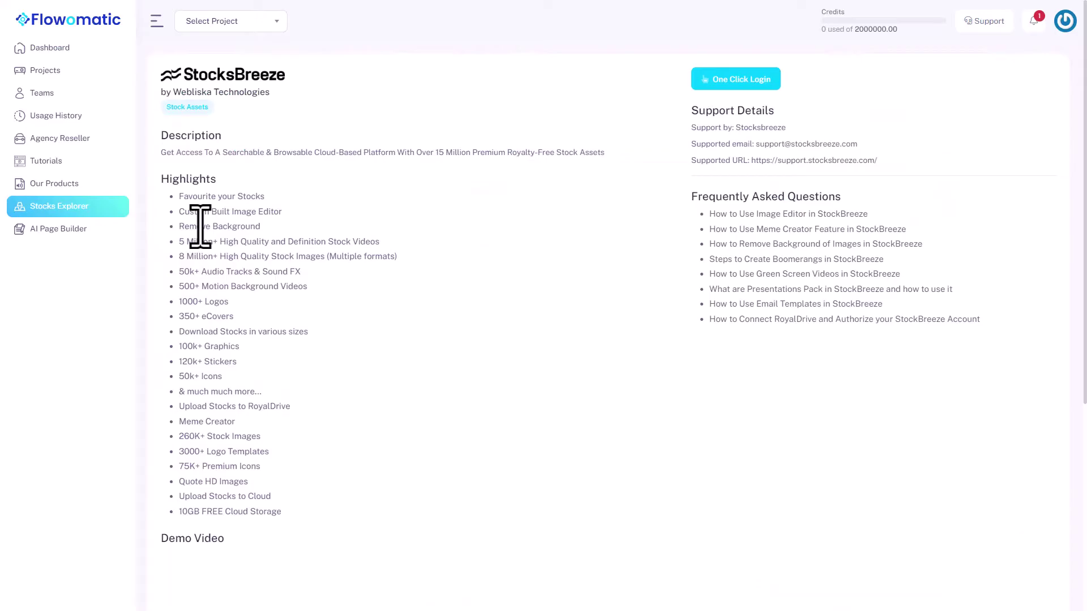
scroll(461, 396, down, 2)
scroll(460, 395, up, 2)
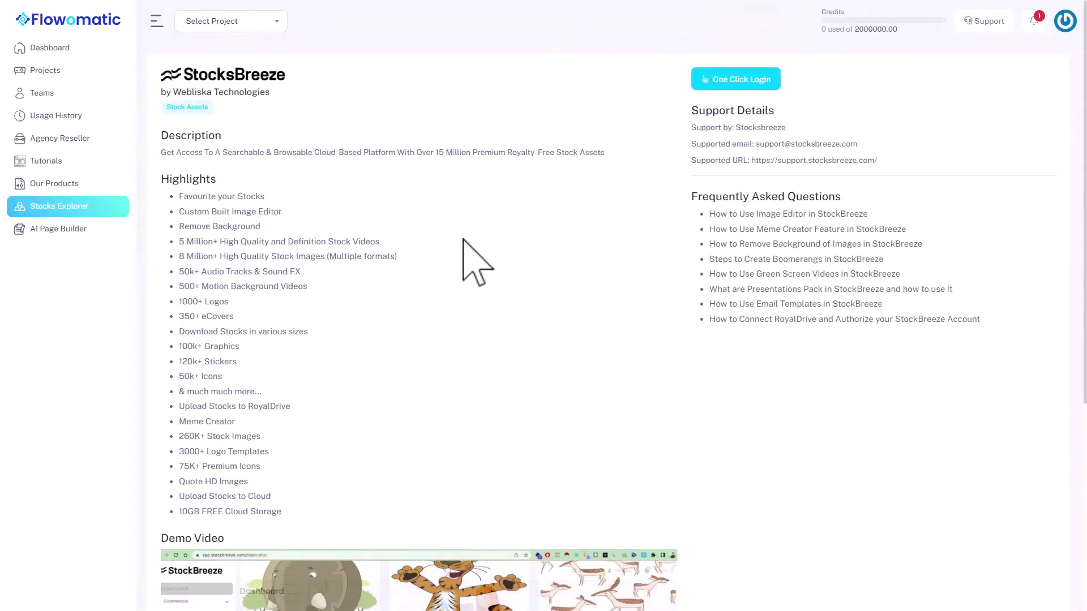
scroll(493, 310, down, 5)
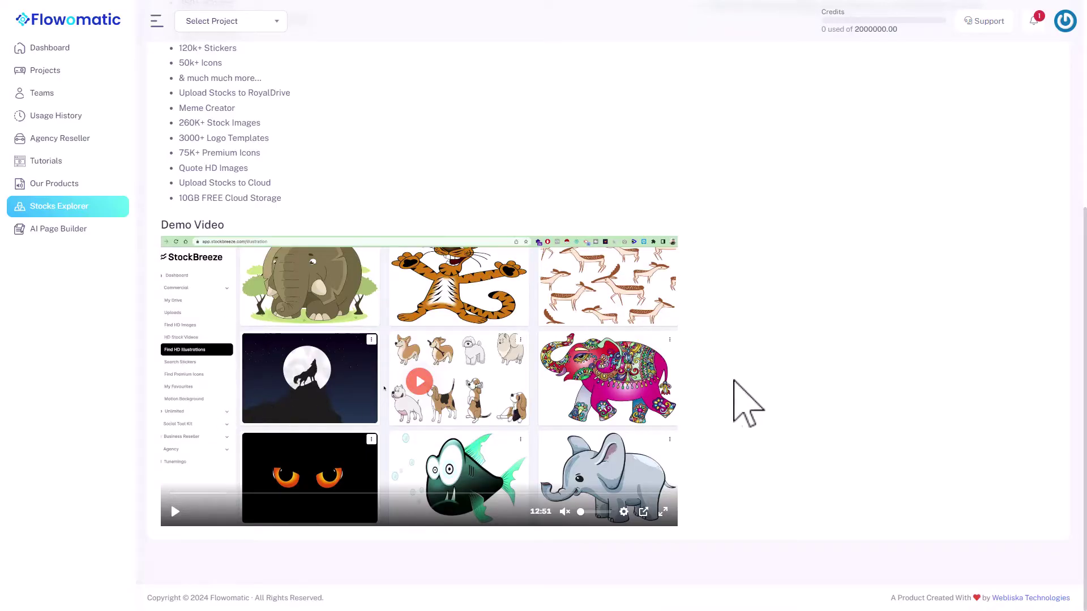
scroll(733, 380, up, 5)
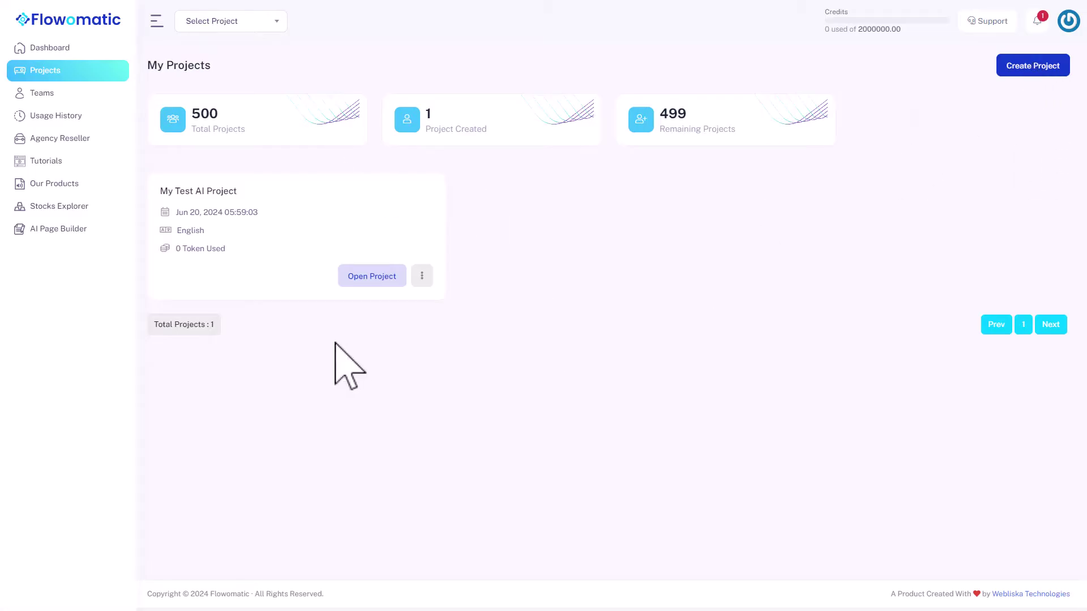
Step: Create a new project named 'My test 2' with English as its language
click(1026, 66)
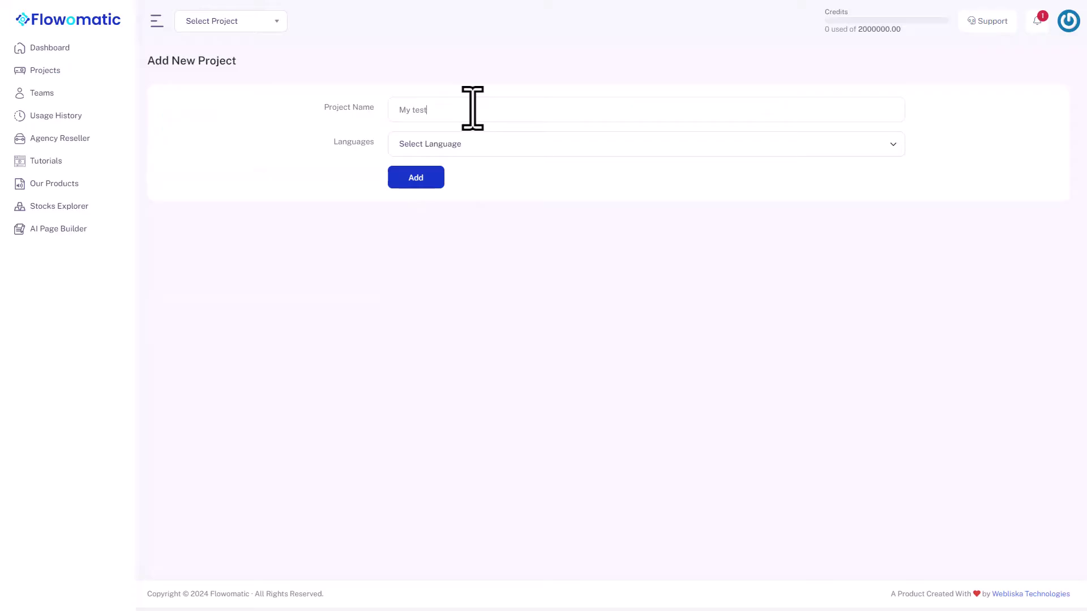
click(566, 143)
scroll(572, 255, down, 10)
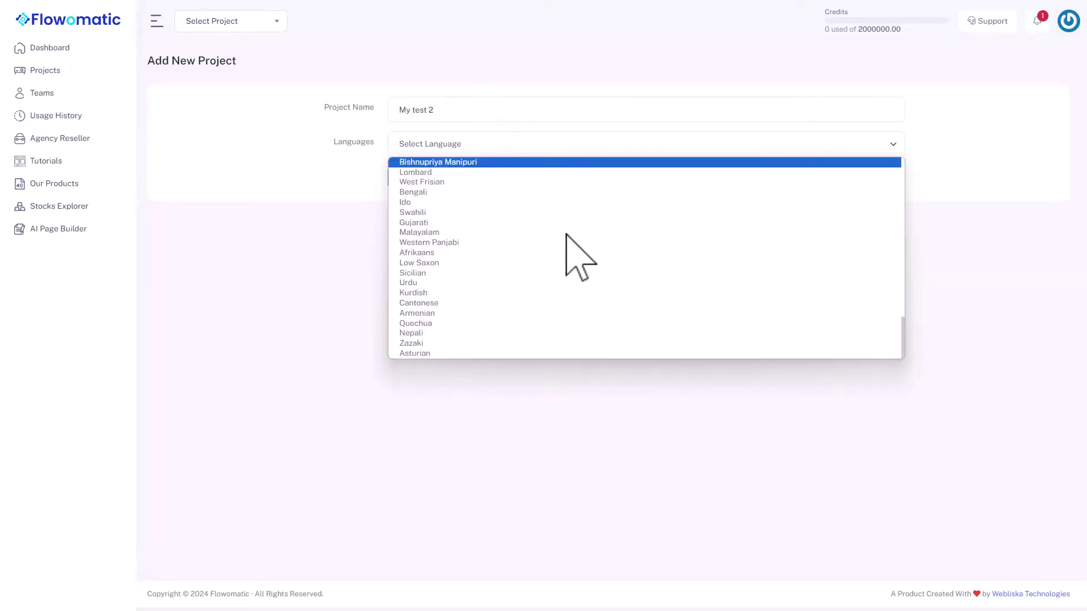
scroll(569, 243, up, 10)
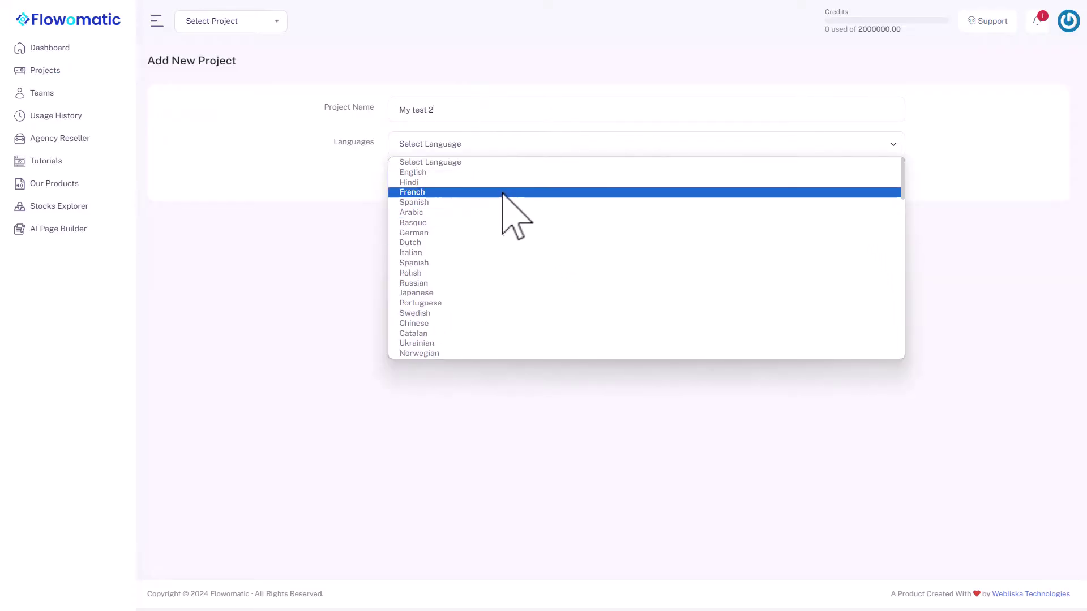
click(502, 173)
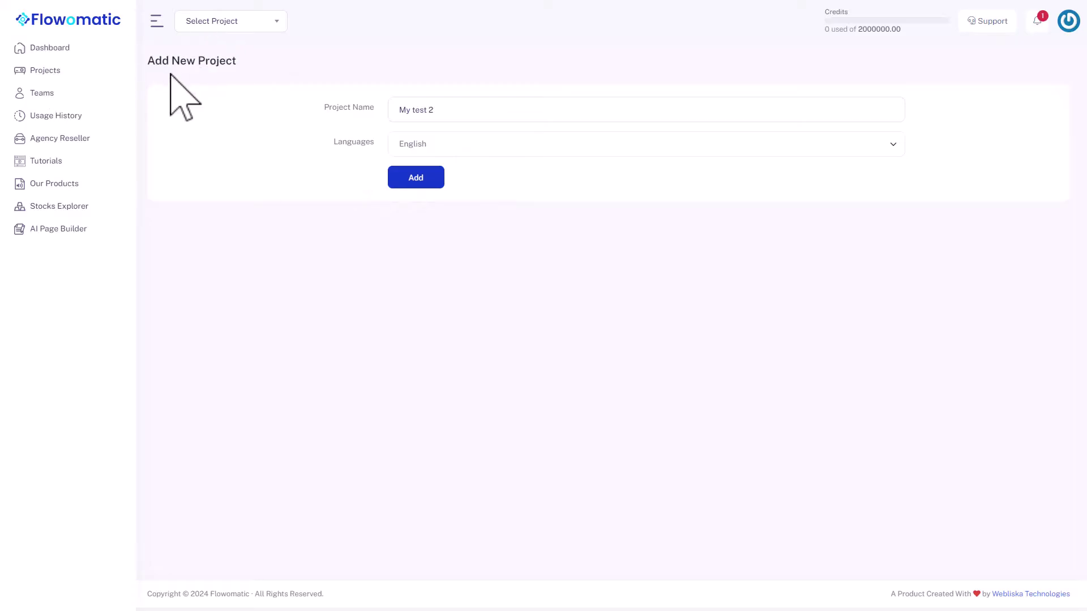
click(439, 150)
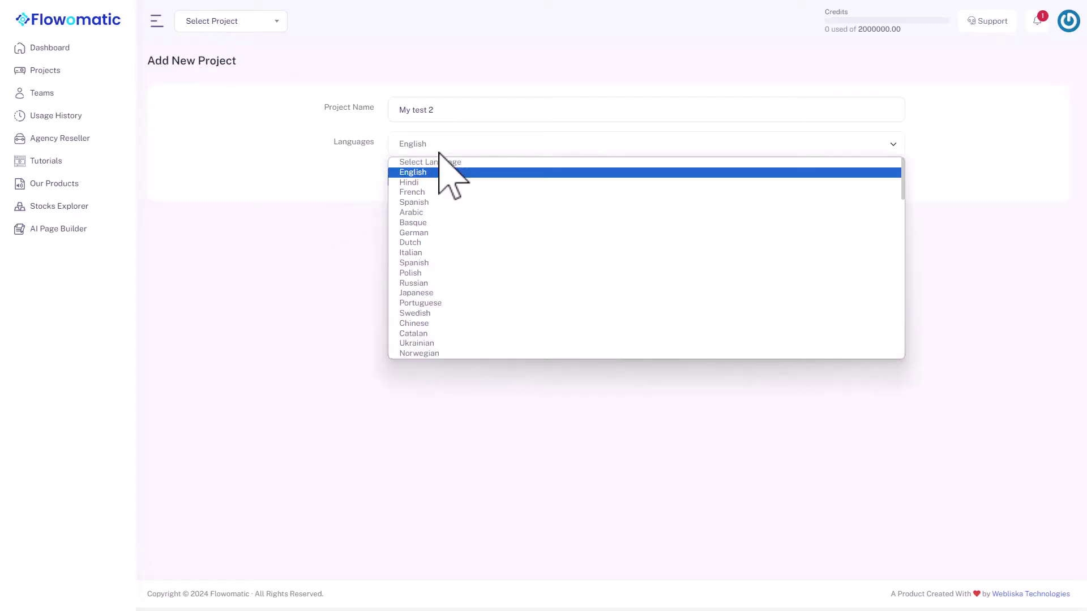
click(430, 172)
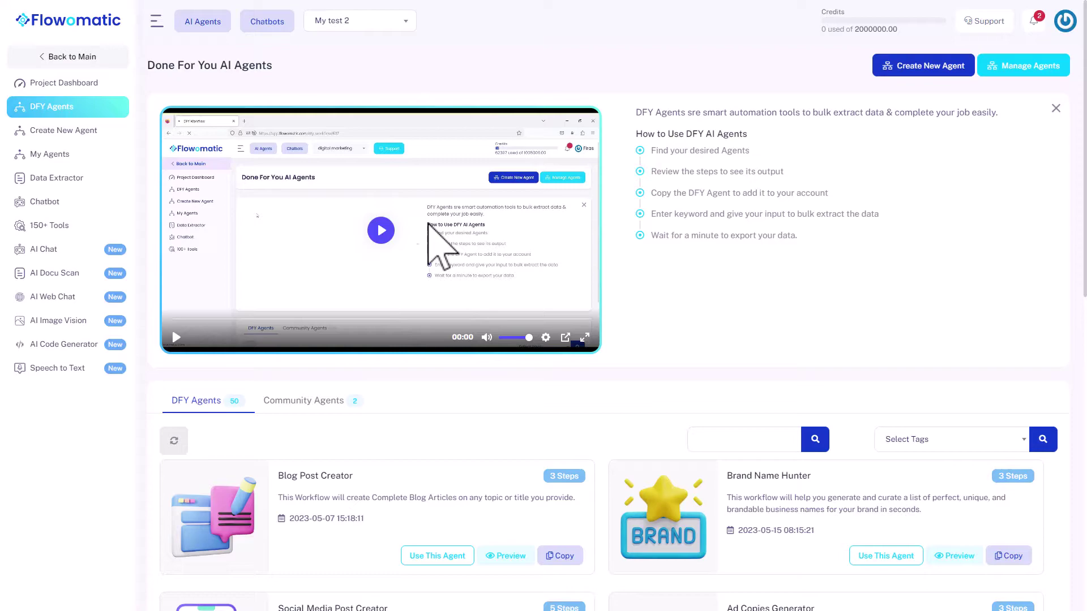
Step: Browse the DFY agent cards and start the Blog Post Creator agent
scroll(417, 259, down, 5)
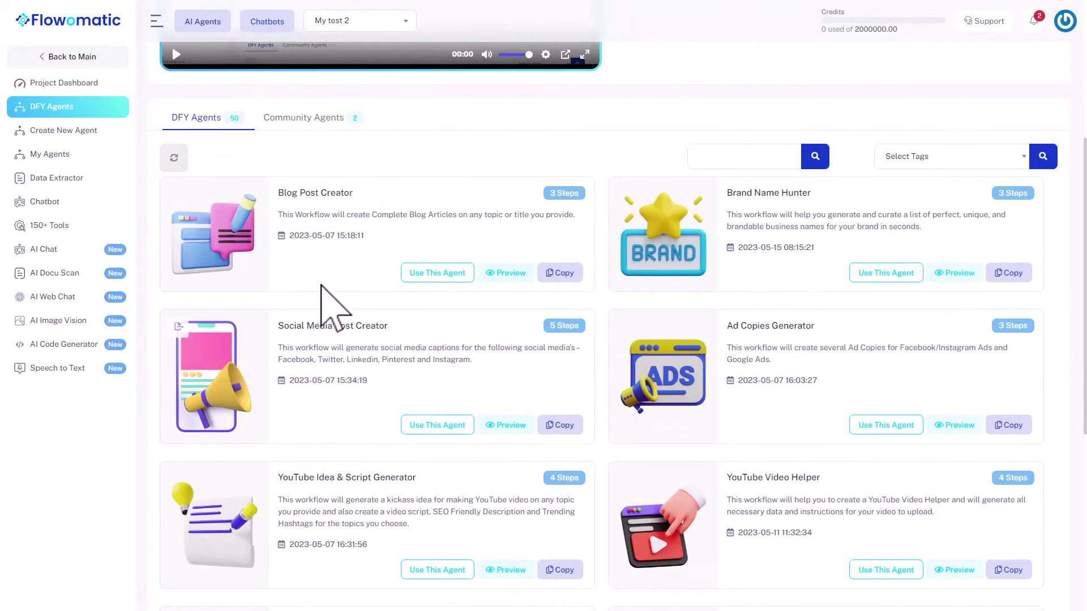
scroll(400, 346, down, 4)
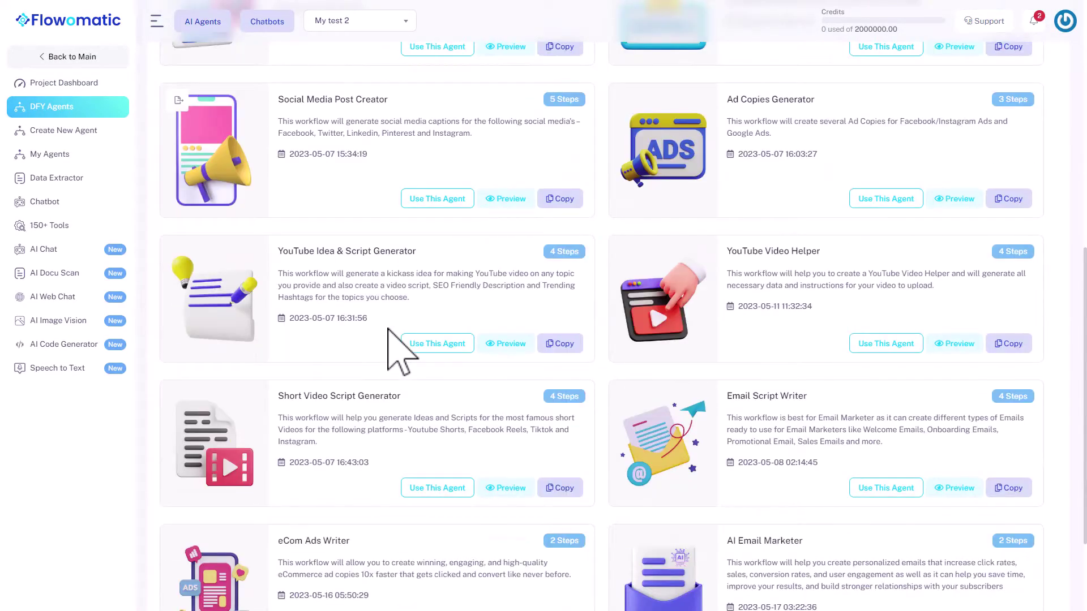
scroll(385, 345, up, 6)
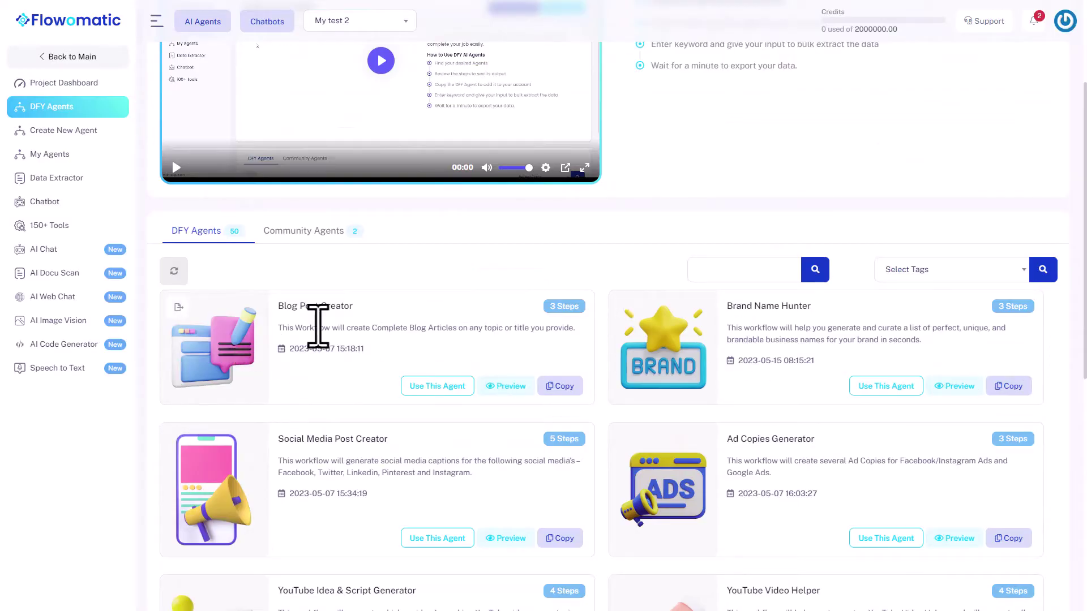
scroll(337, 334, down, 4)
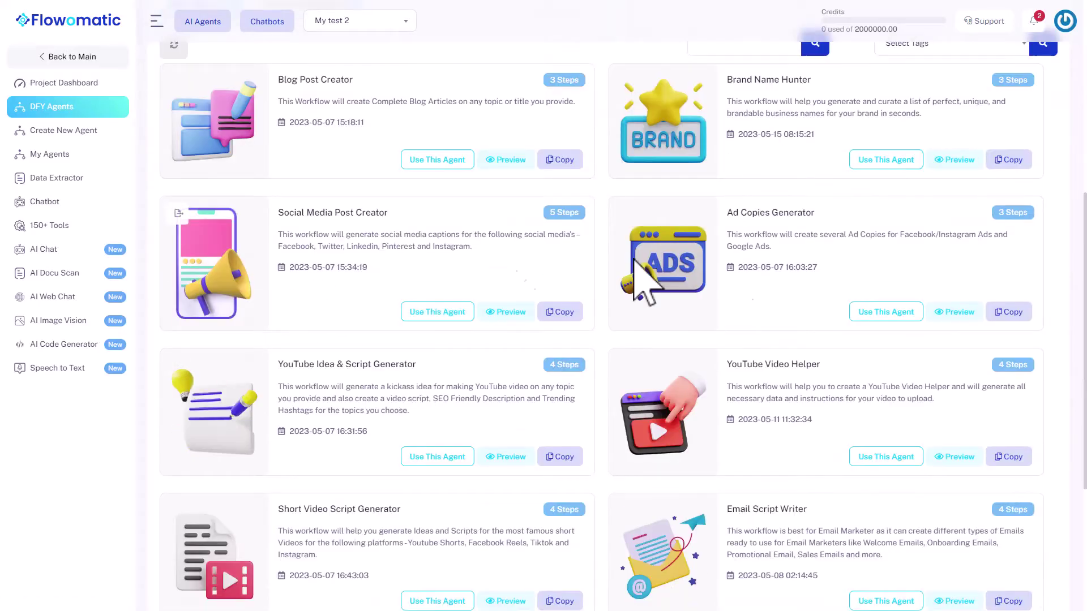
scroll(770, 266, down, 4)
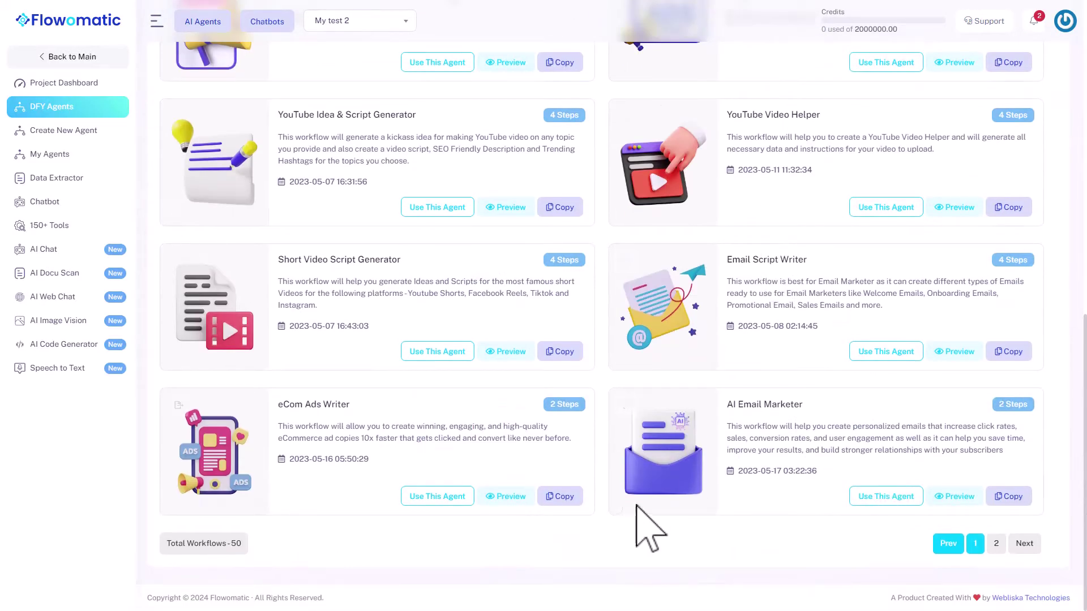
scroll(521, 534, up, 6)
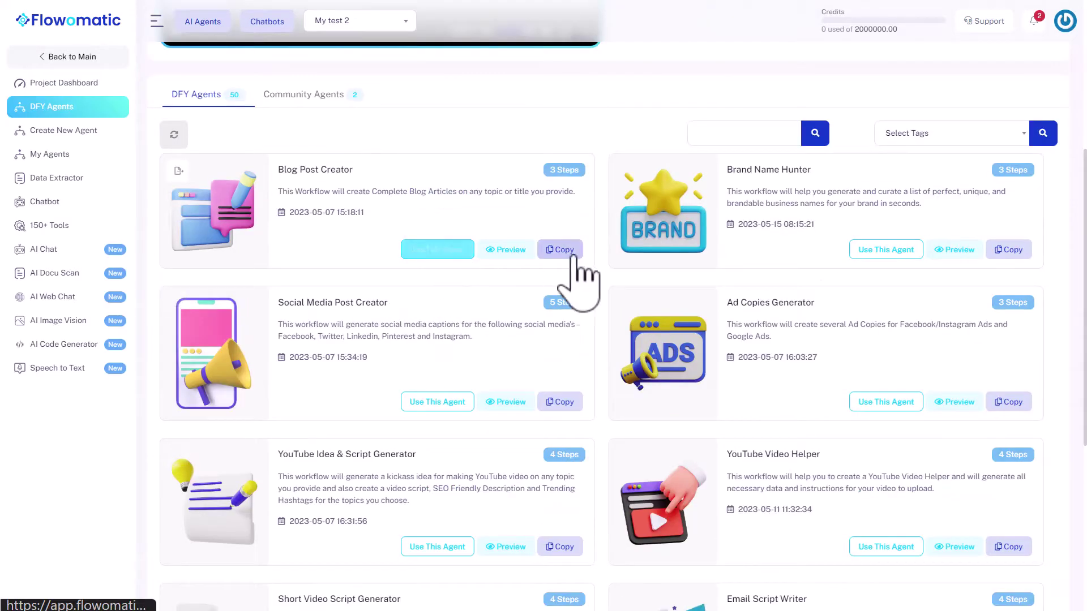
click(452, 250)
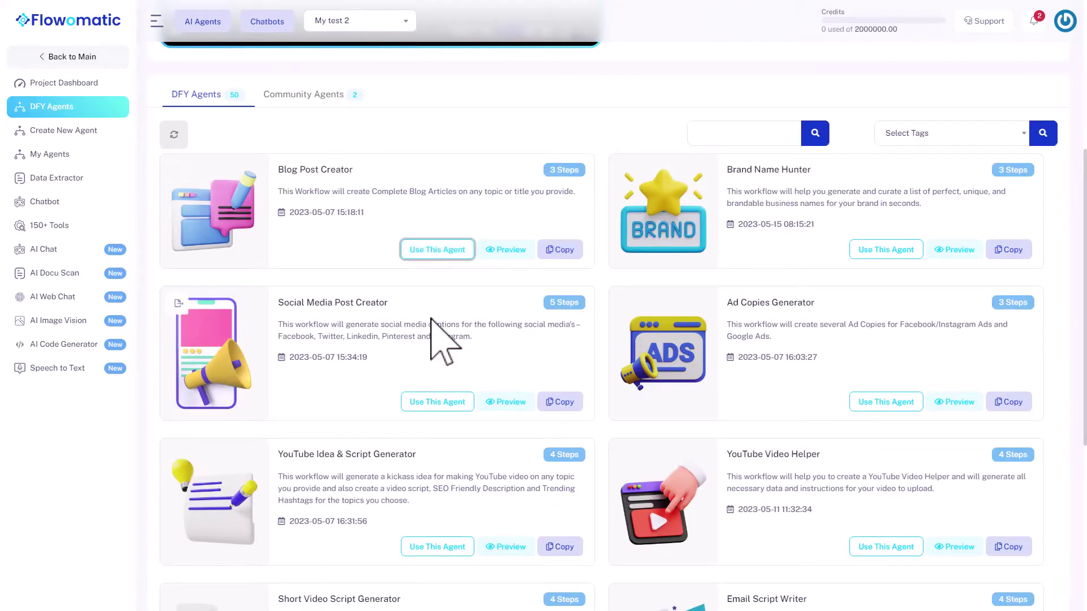
Step: Submit a Blog Post Creator job on 'How to grow tomatoes in desert' to the processing queue
click(382, 155)
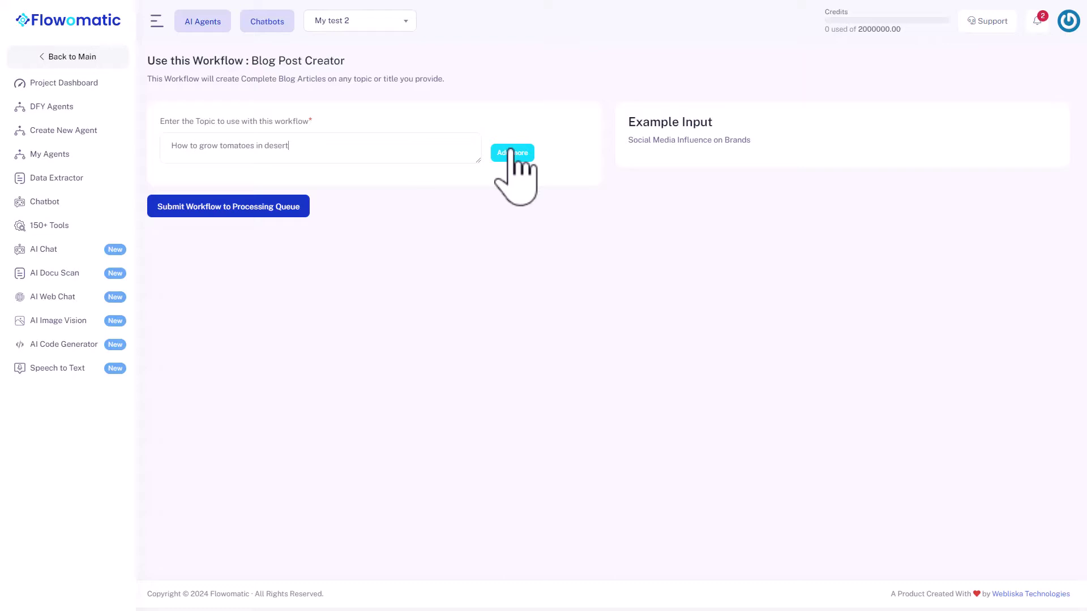
click(300, 208)
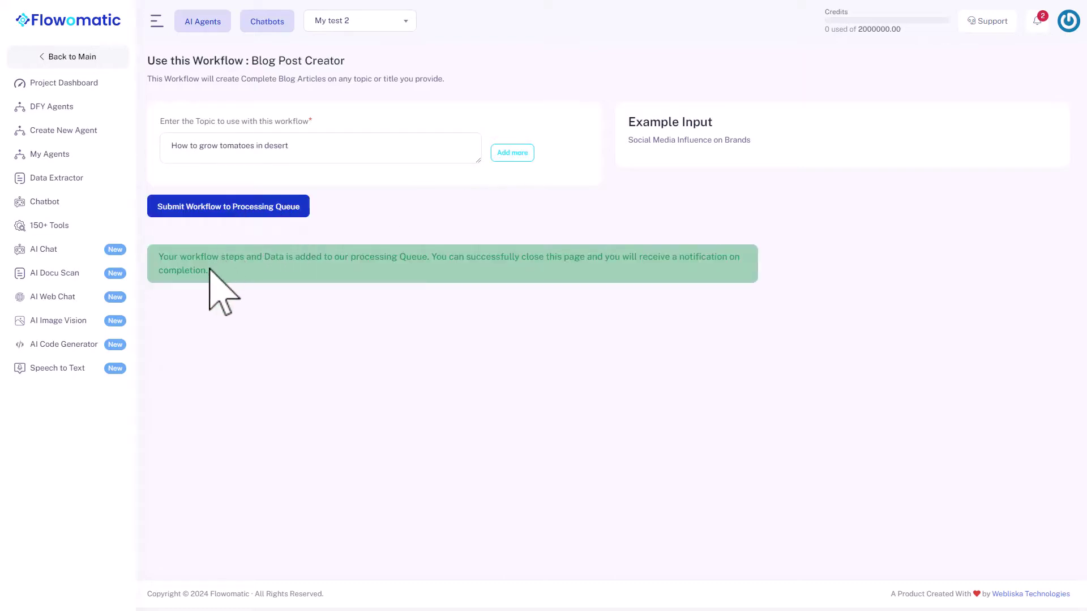
drag(223, 259, 468, 284)
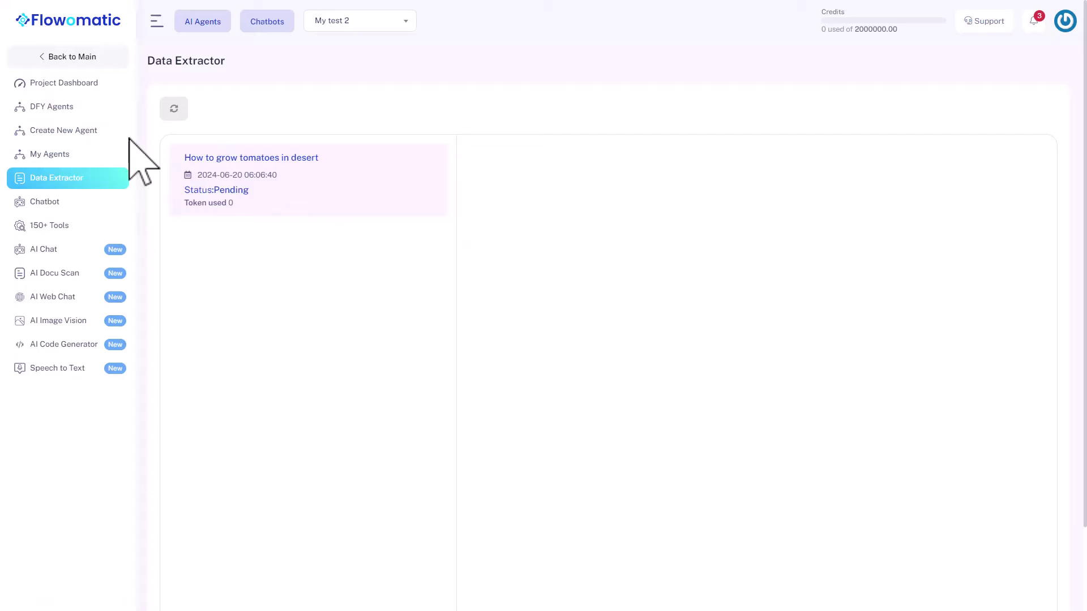
Step: Return to the DFY agents list and close the extra Workflow tab
click(79, 109)
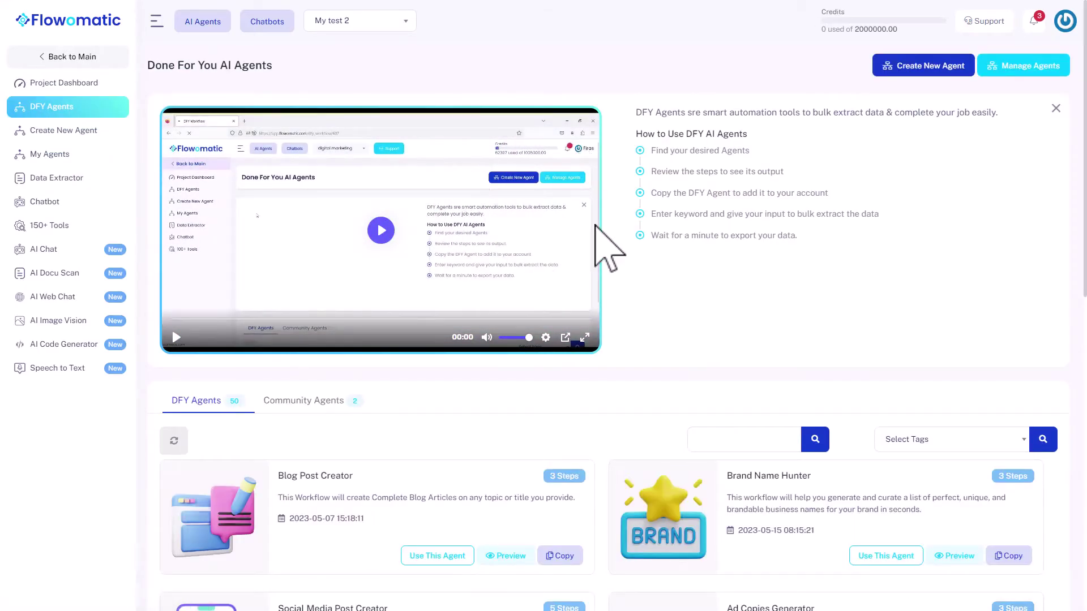
scroll(623, 312, down, 6)
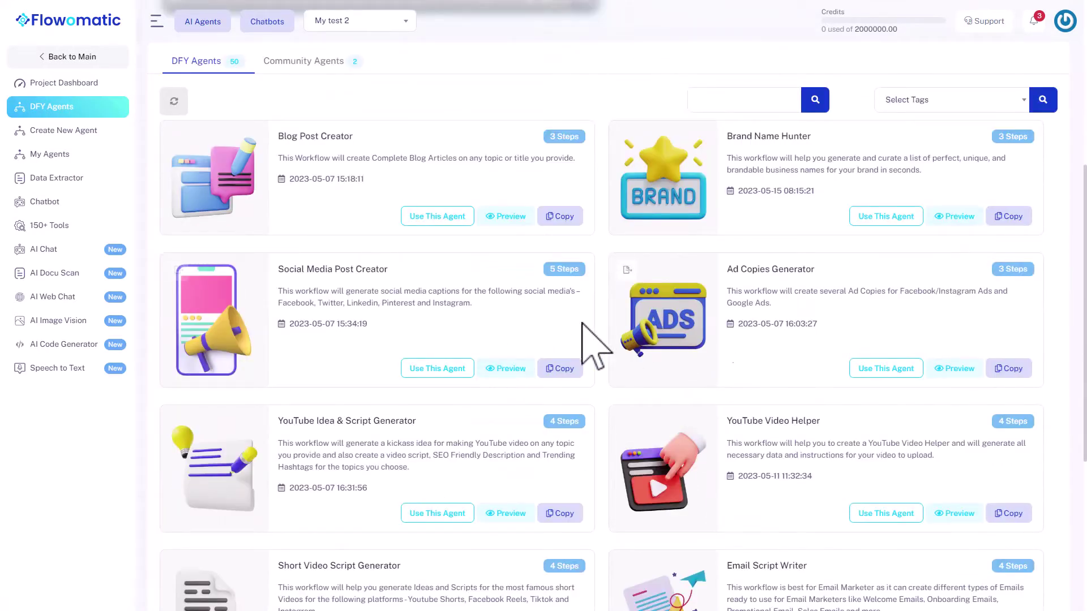
scroll(709, 318, up, 6)
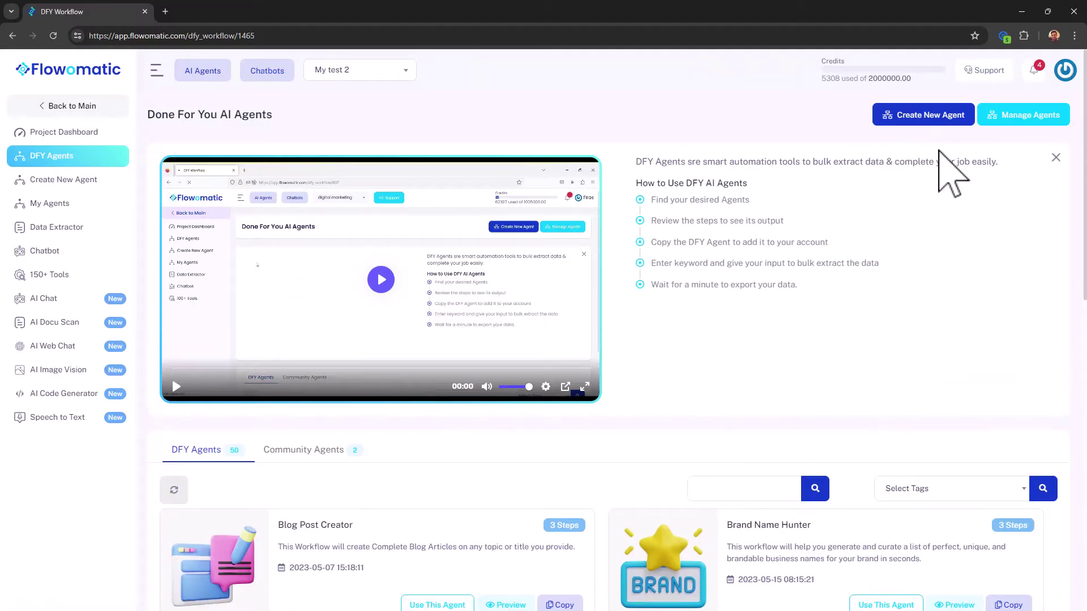
click(904, 117)
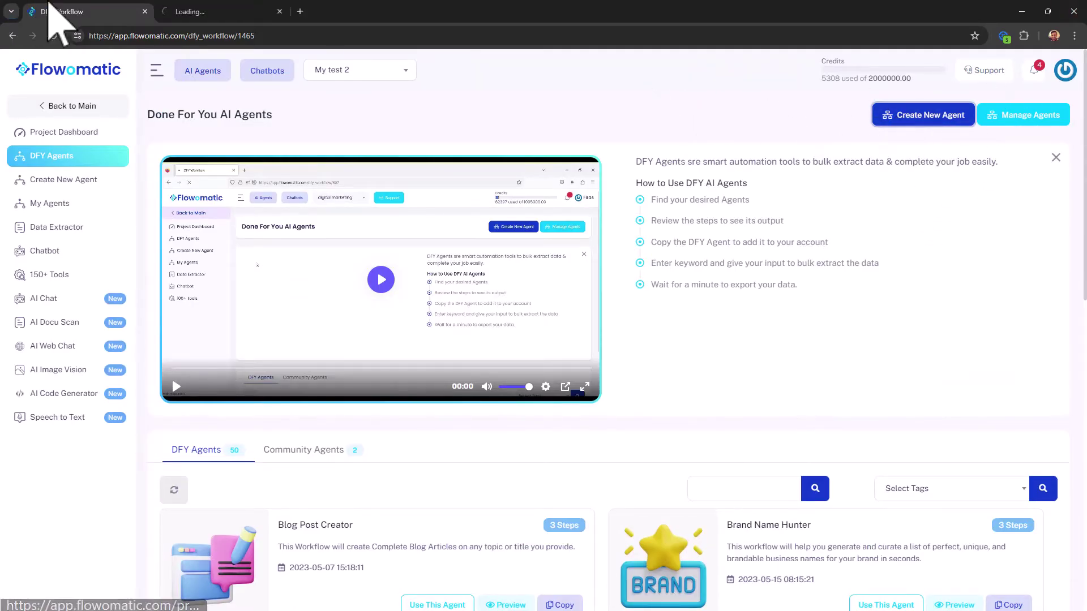
click(253, 13)
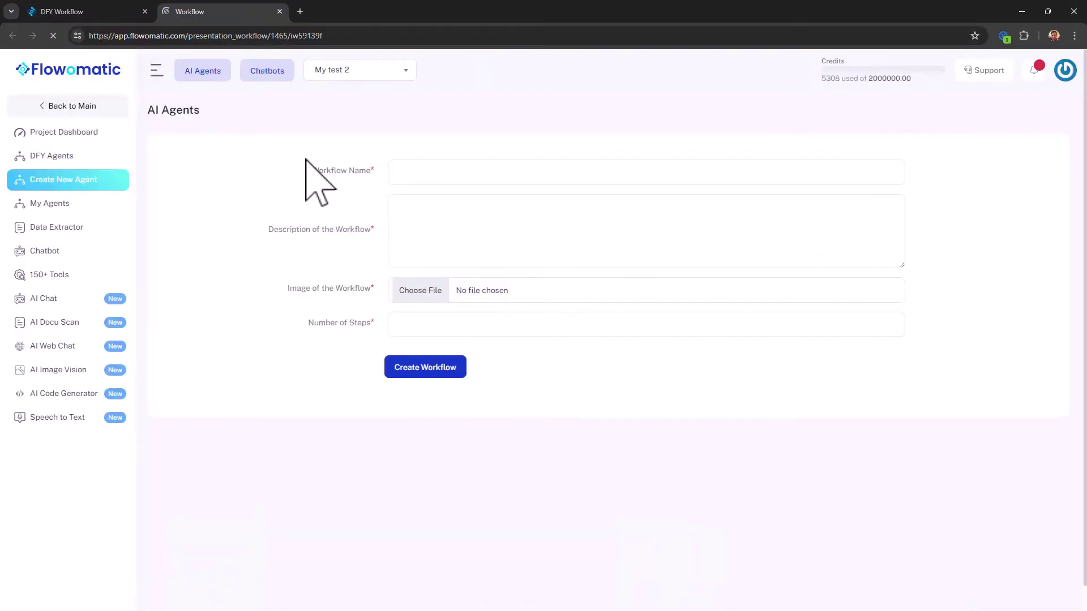
click(85, 11)
scroll(351, 291, down, 9)
scroll(279, 254, up, 3)
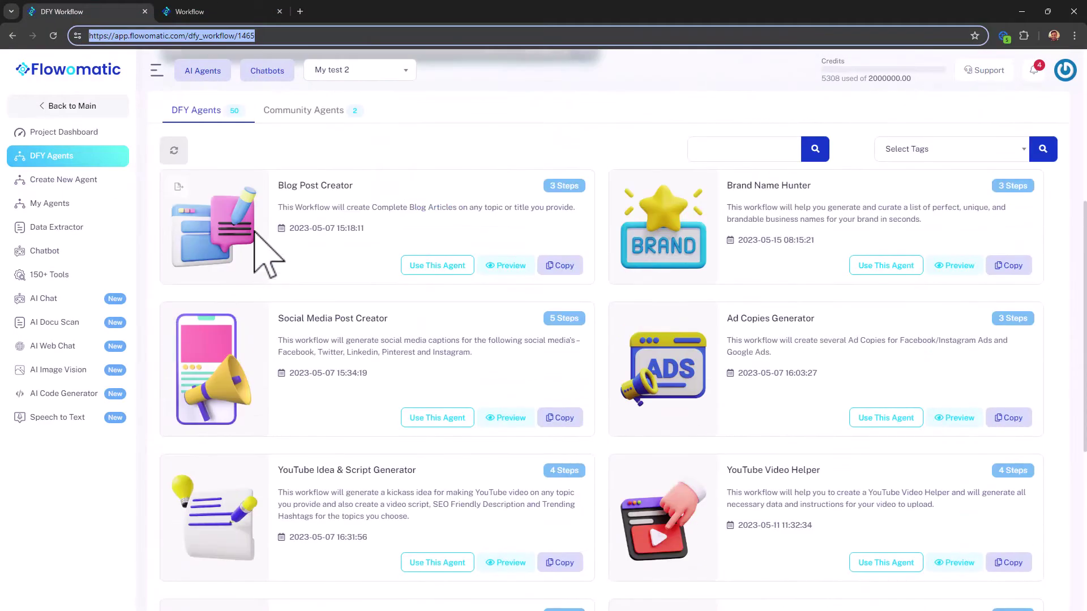
click(279, 11)
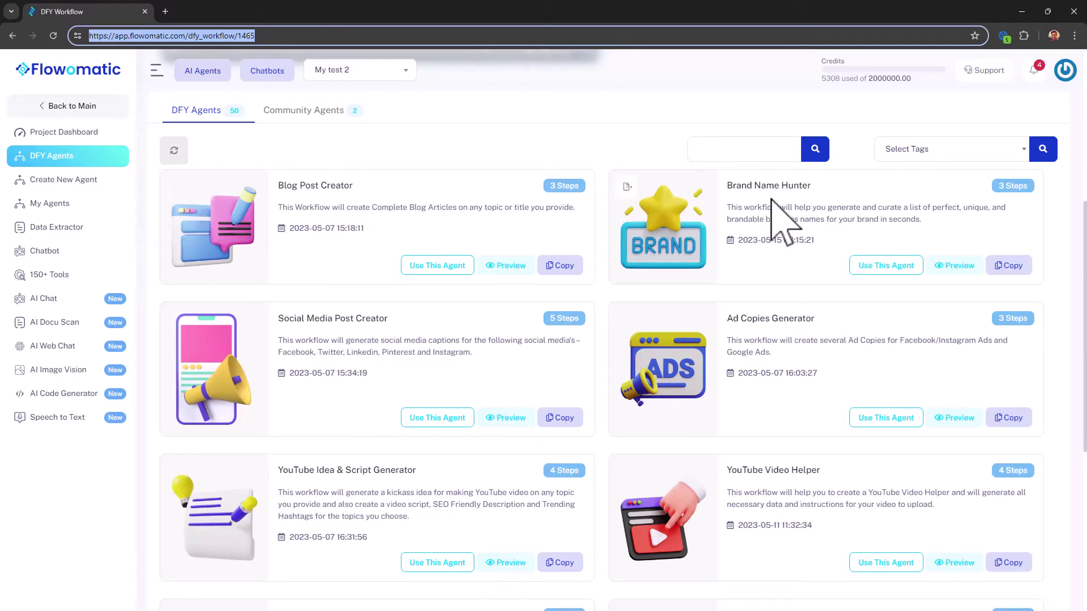
Step: Highlight the Brand Name Hunter, Social Media Post Creator, Ad Copies Generator and YouTube agent titles
drag(751, 185, 824, 211)
click(824, 211)
drag(328, 318, 473, 314)
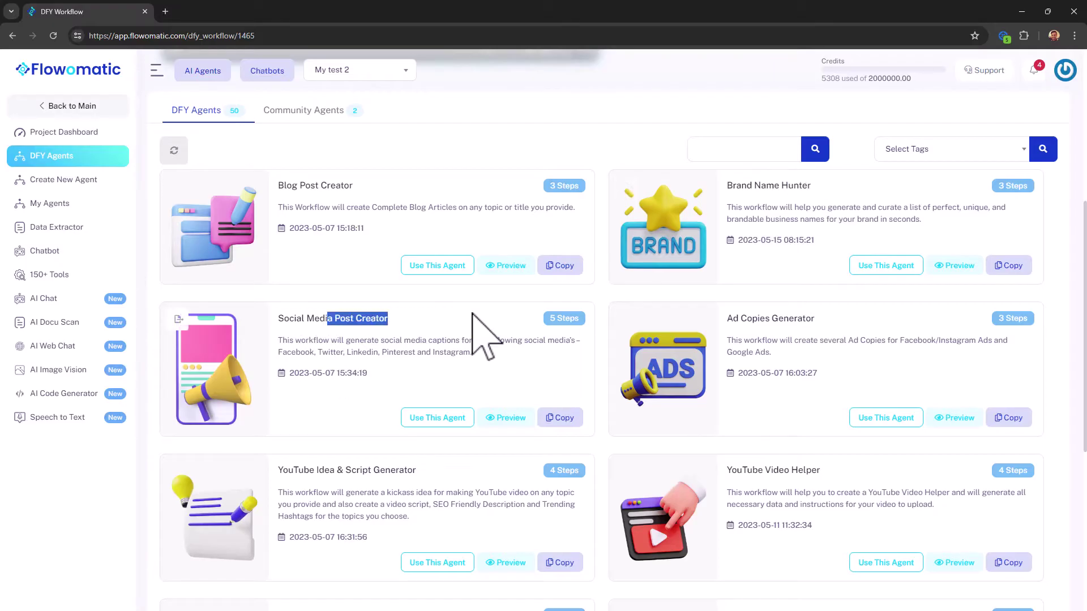
drag(751, 318, 846, 321)
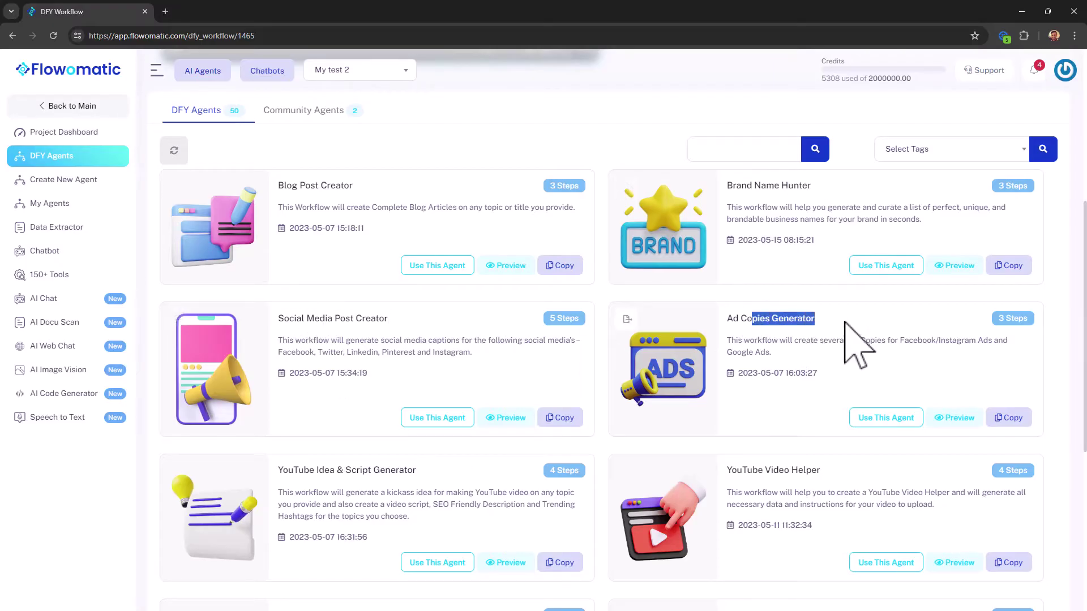
drag(284, 471, 417, 470)
drag(773, 469, 818, 471)
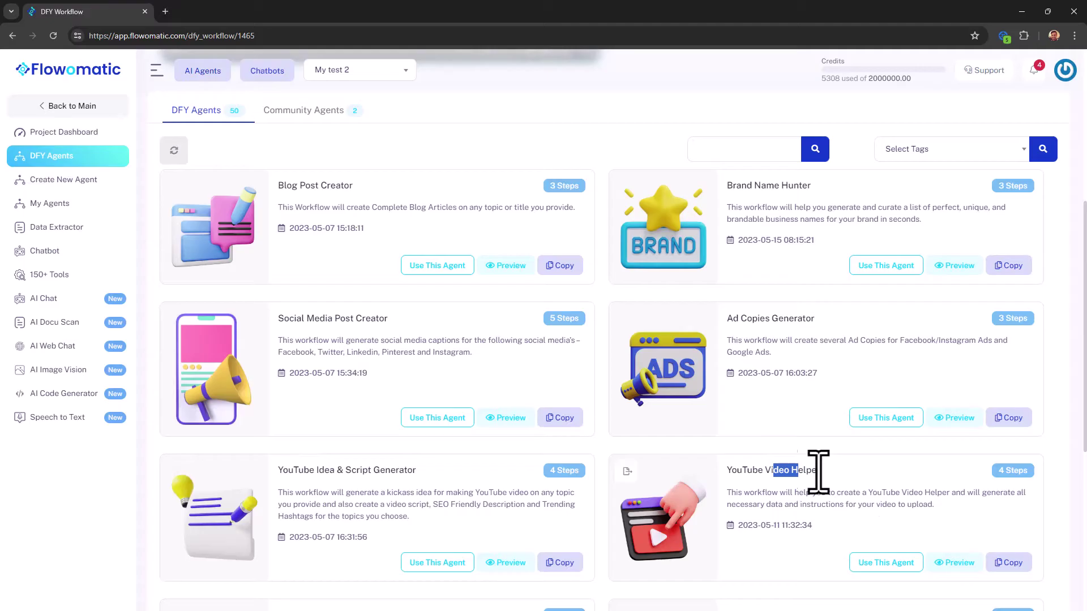
click(863, 487)
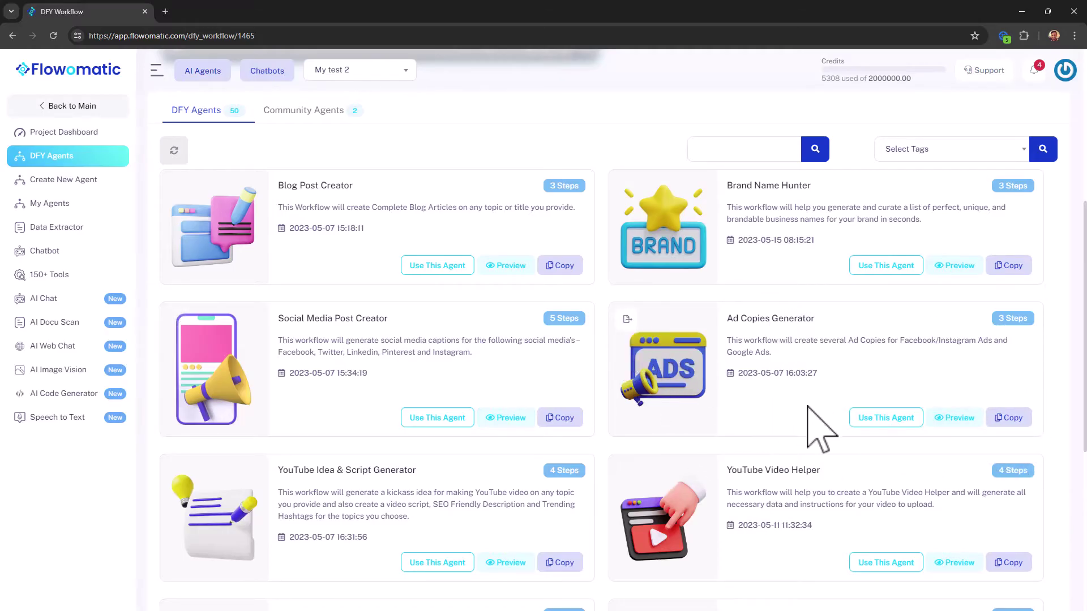
Step: Start the Ad Copies Generator agent and highlight the Step 1 input and output text in its PDF
ctrl+click(878, 429)
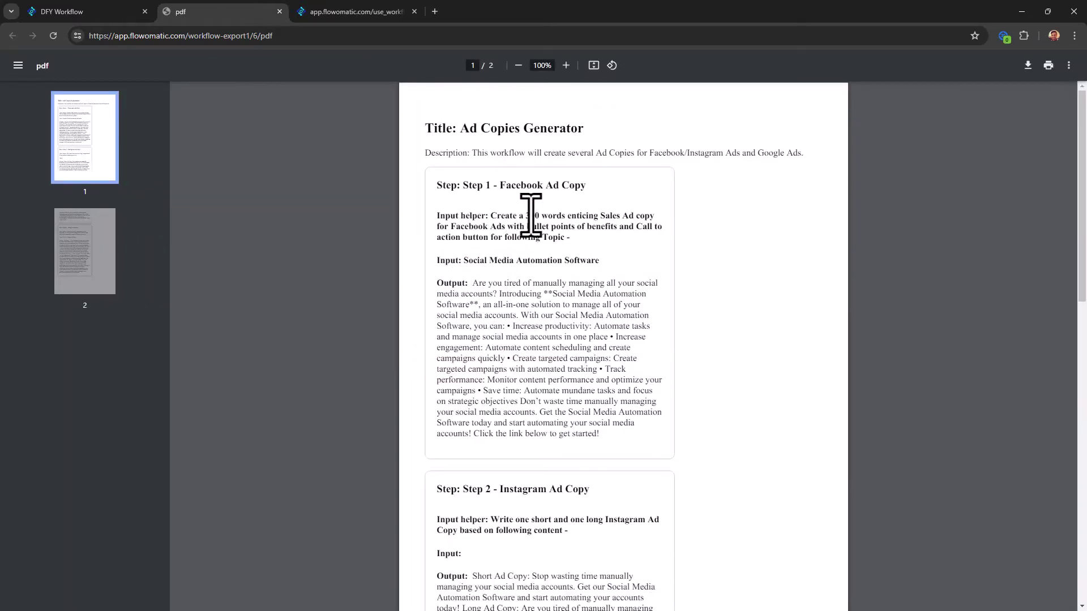
drag(529, 216, 589, 428)
click(567, 283)
click(553, 388)
Step: Scroll through the Ad Copies Generator example PDF, then switch to its workflow form
scroll(553, 388, down, 12)
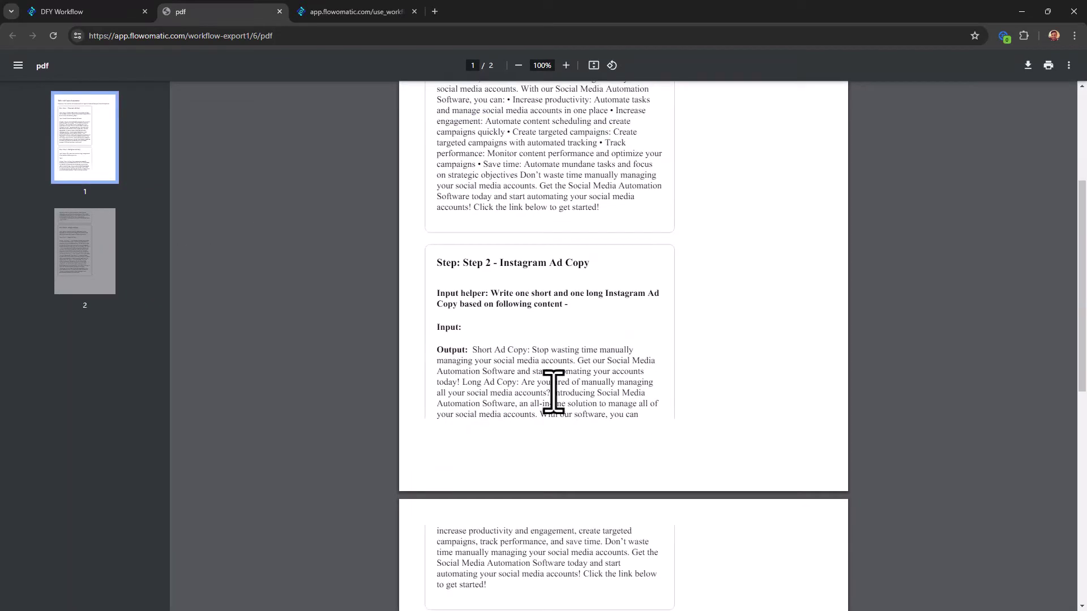
scroll(552, 388, up, 12)
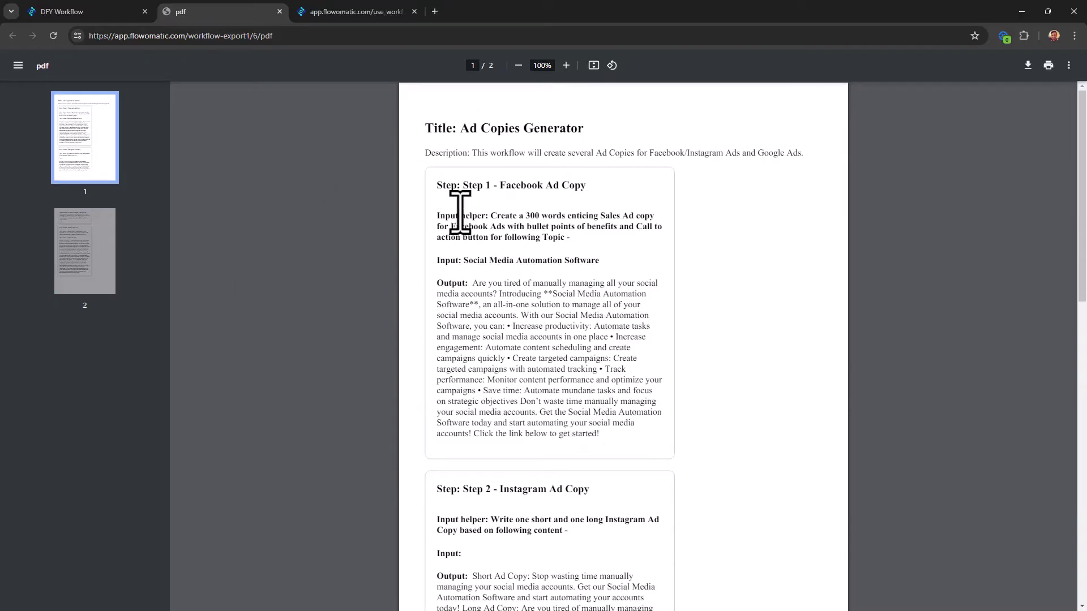
scroll(565, 396, down, 10)
scroll(496, 473, down, 3)
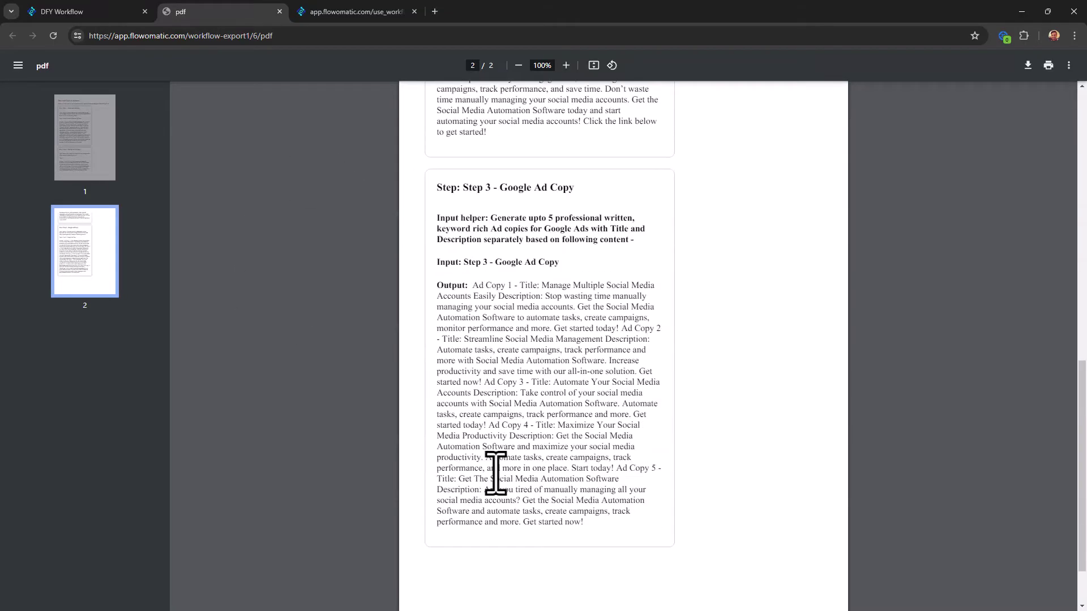
scroll(496, 478, up, 9)
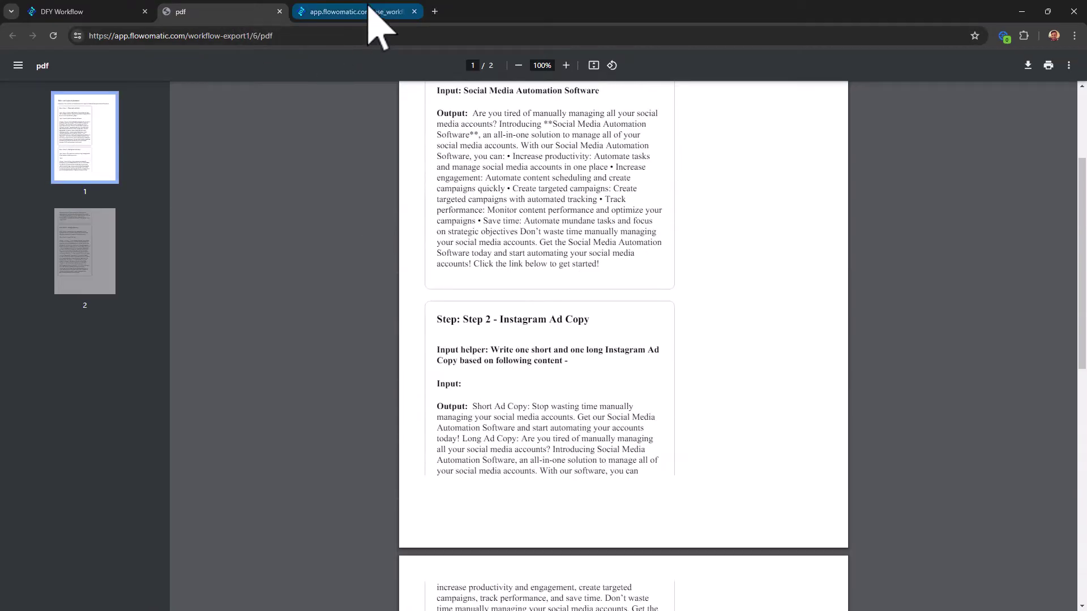
scroll(519, 333, up, 3)
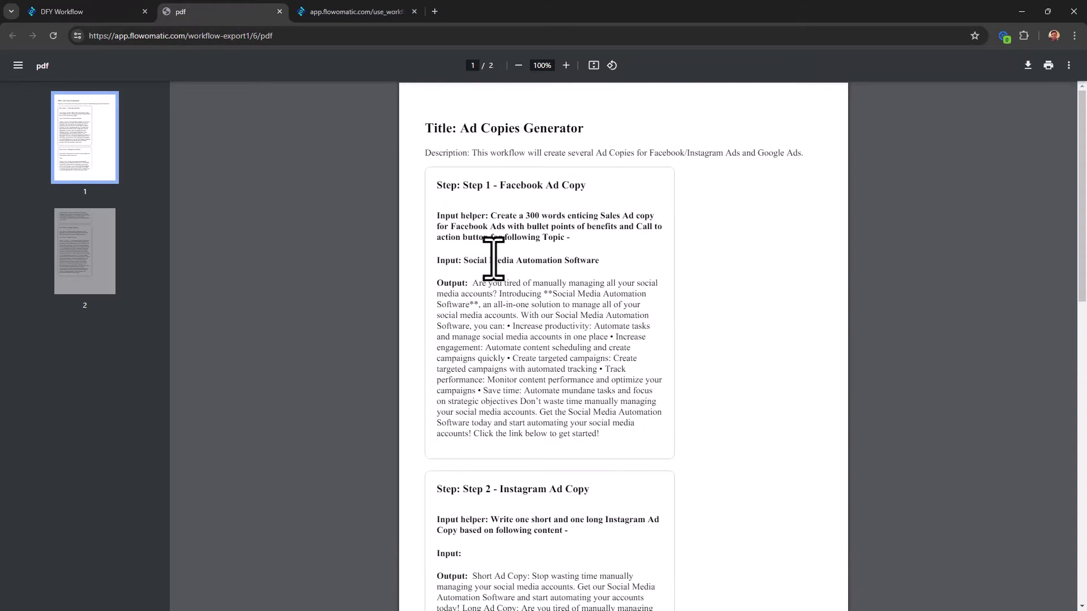
scroll(554, 526, down, 8)
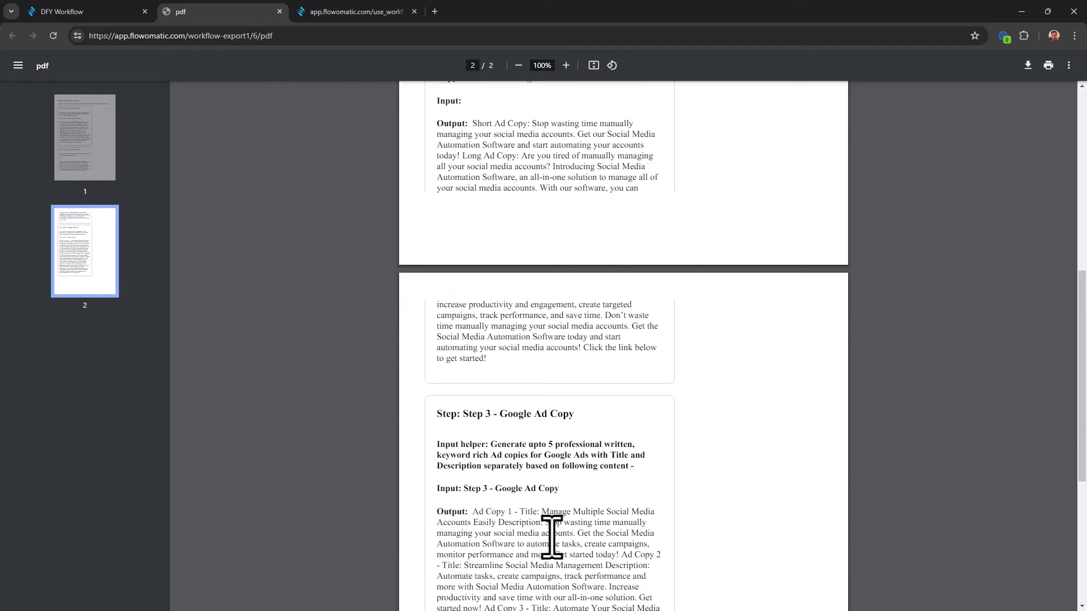
scroll(549, 526, up, 10)
click(351, 12)
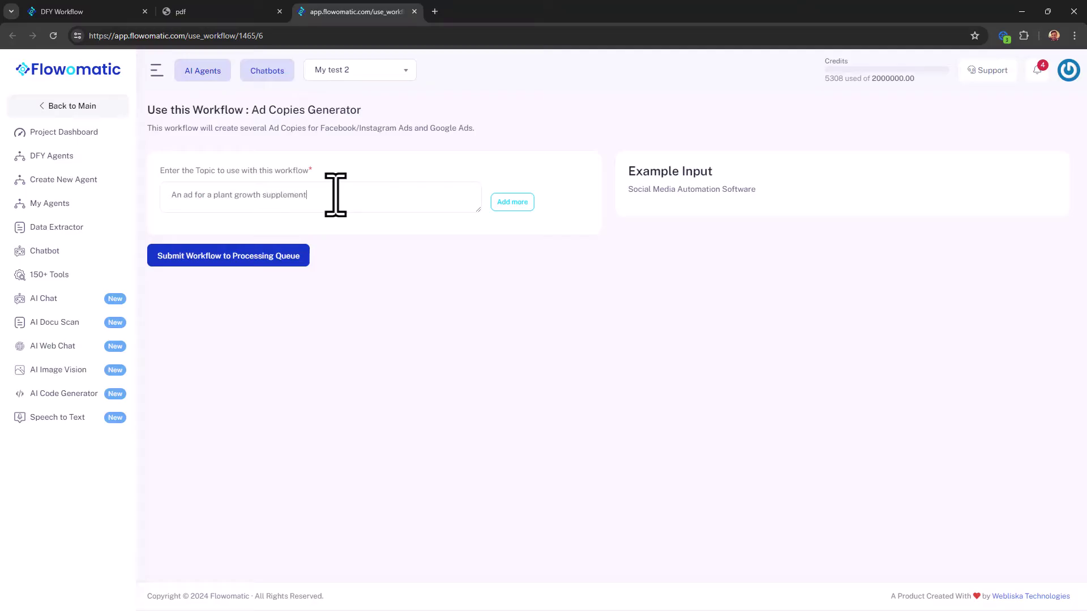
Step: Queue the Ad Copies Generator for 'An ad for a plant growth supplement' and check it in Data Extractor
click(231, 264)
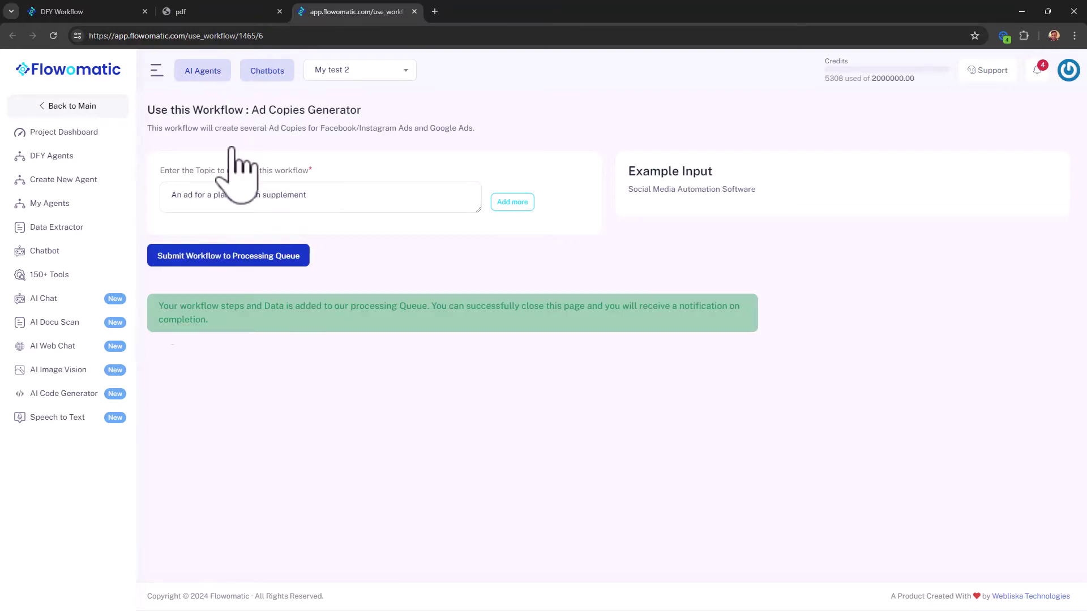
click(119, 346)
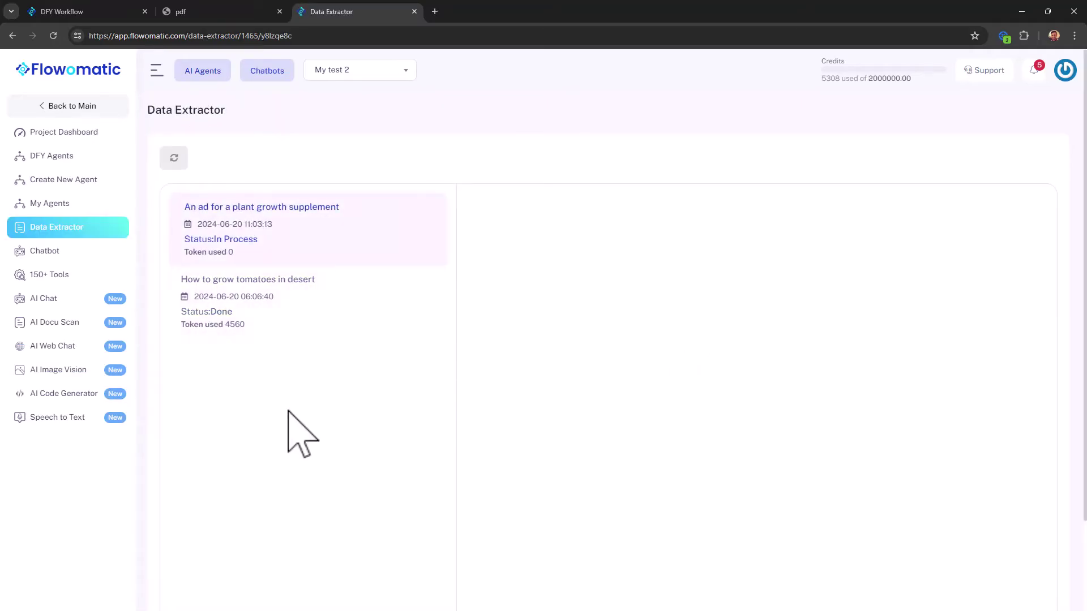
Step: Open the 'How to grow tomatoes in desert' results and scroll through the generated blog post
click(253, 315)
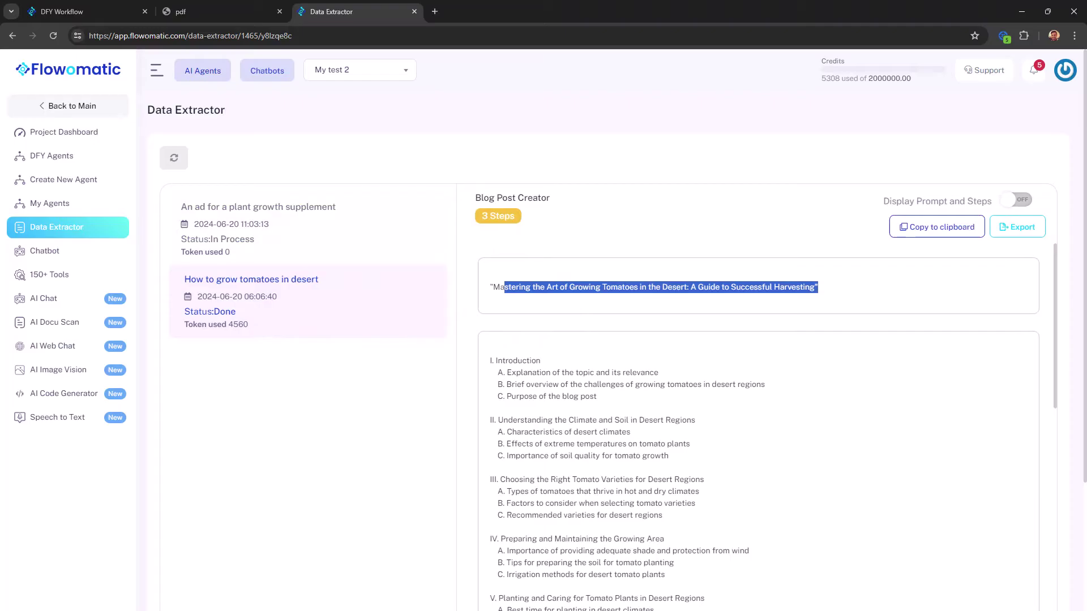
click(894, 292)
scroll(648, 430, down, 15)
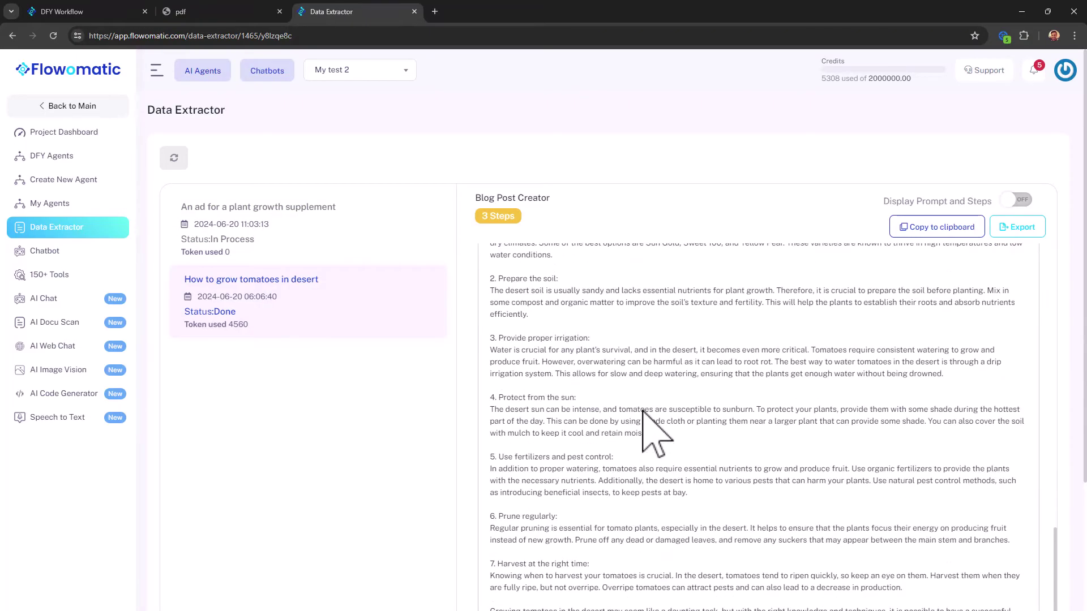
scroll(648, 441, up, 6)
scroll(644, 412, up, 10)
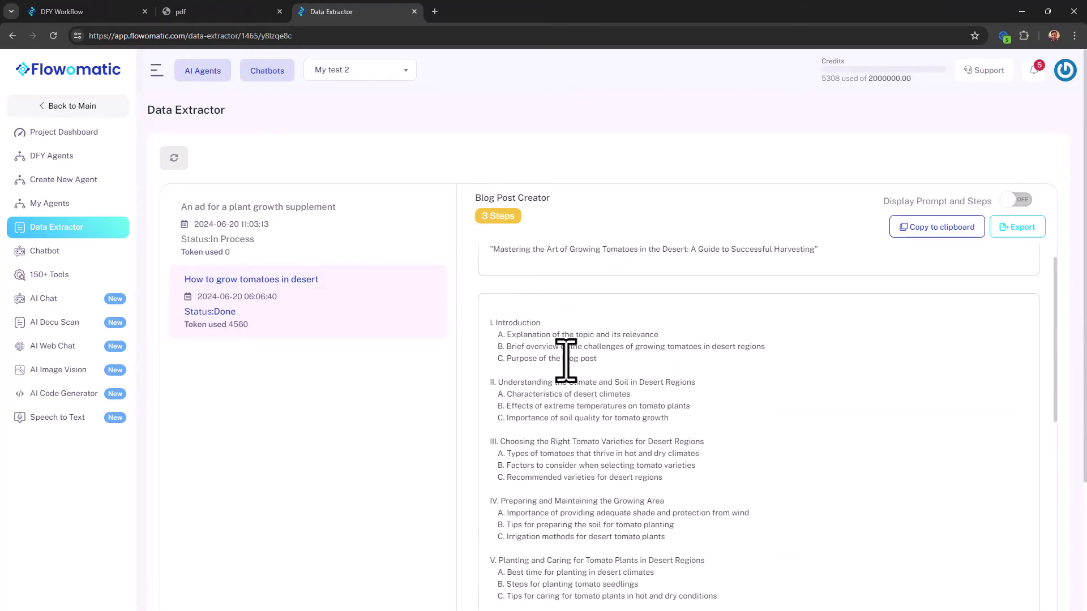
drag(544, 303, 650, 478)
scroll(650, 464, down, 6)
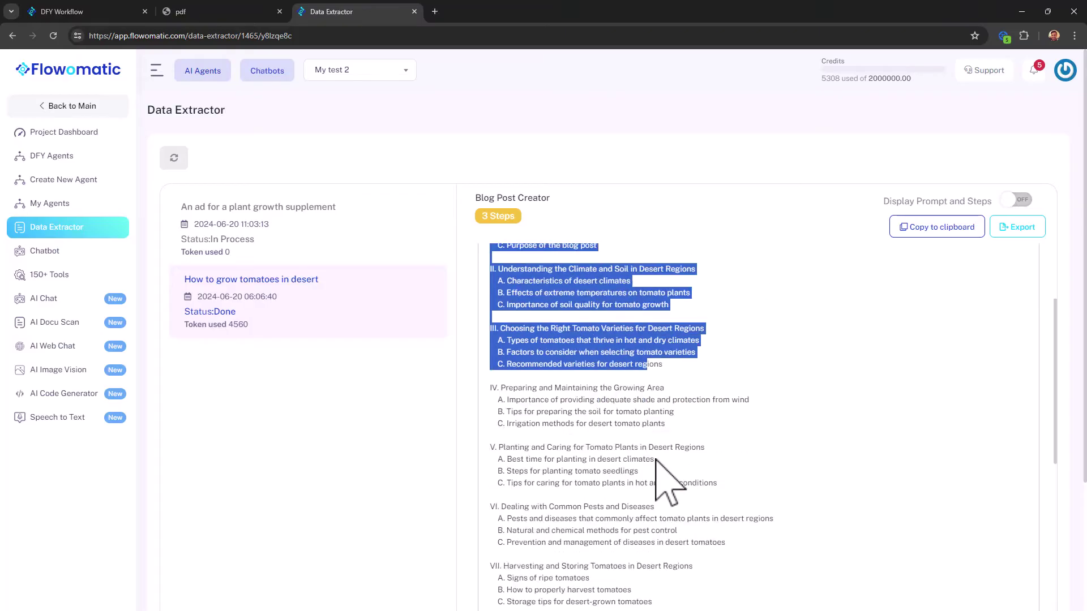
scroll(655, 458, down, 3)
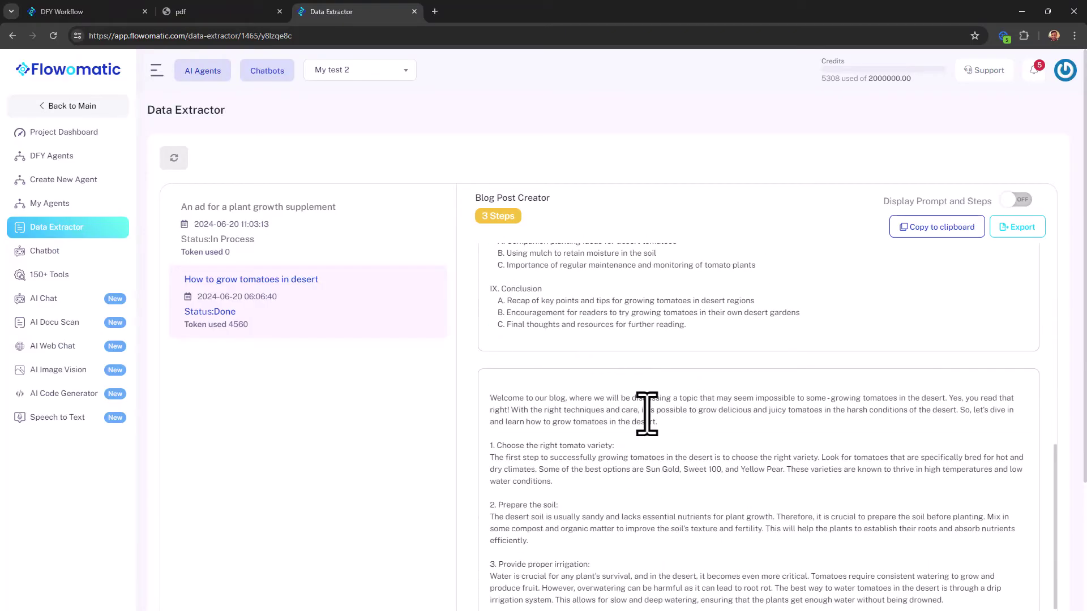
scroll(666, 435, down, 3)
scroll(666, 436, down, 1)
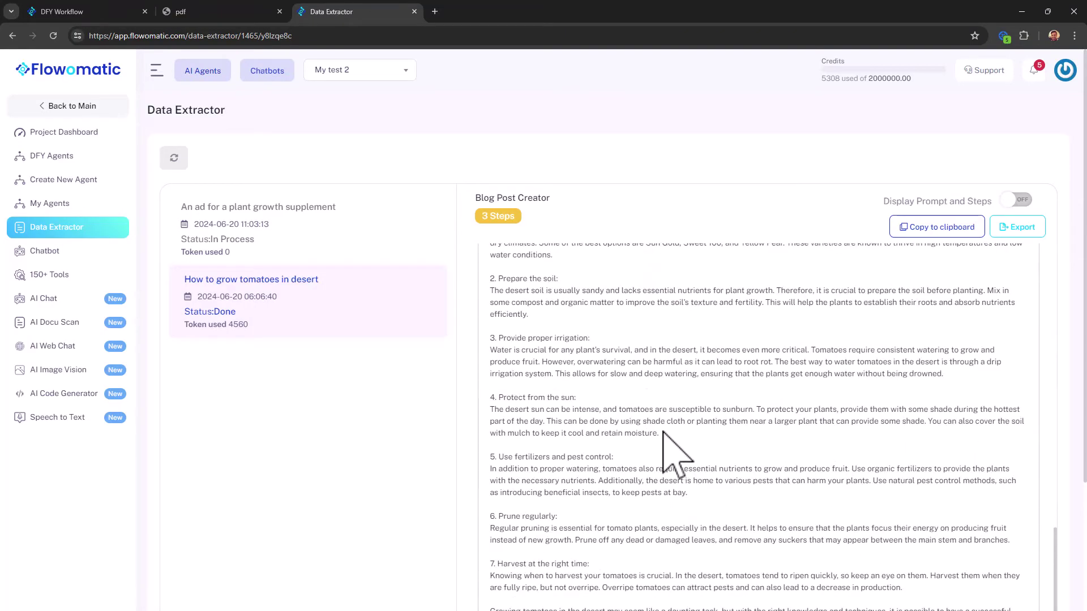
scroll(662, 431, down, 5)
scroll(549, 444, up, 10)
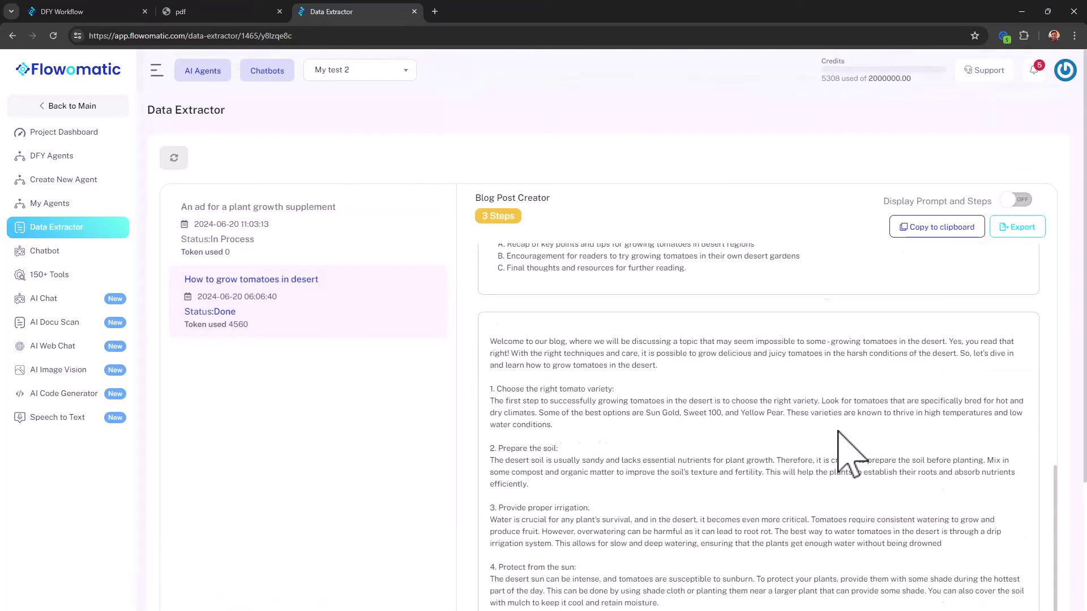
scroll(836, 447, up, 4)
scroll(582, 452, down, 6)
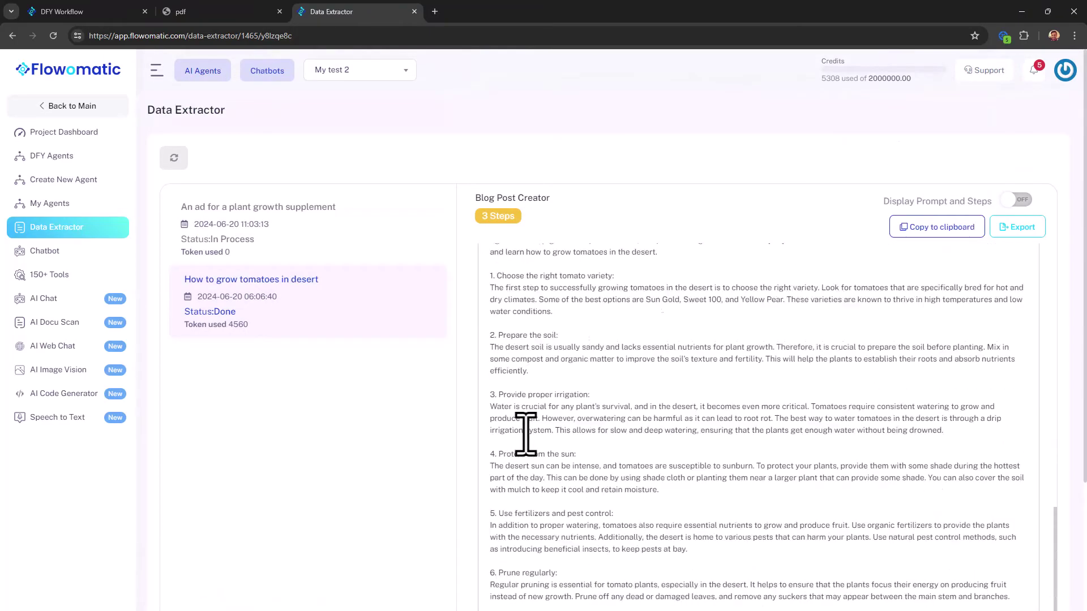
scroll(525, 434, up, 2)
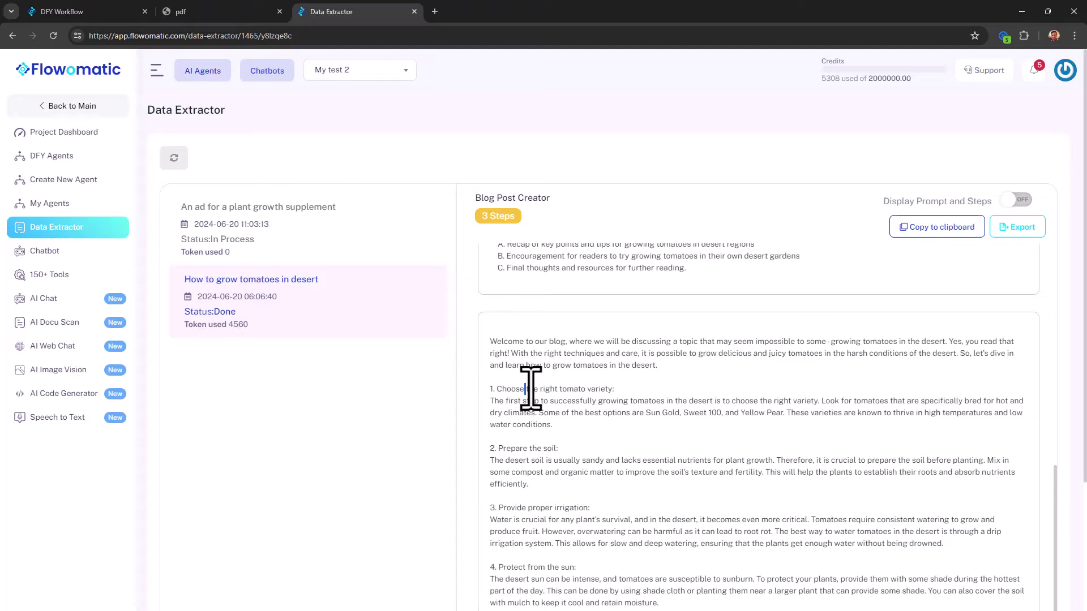
Step: Highlight the 'Provide proper irrigation' heading and the blog post title while reviewing the text
drag(525, 389, 587, 392)
scroll(566, 466, down, 3)
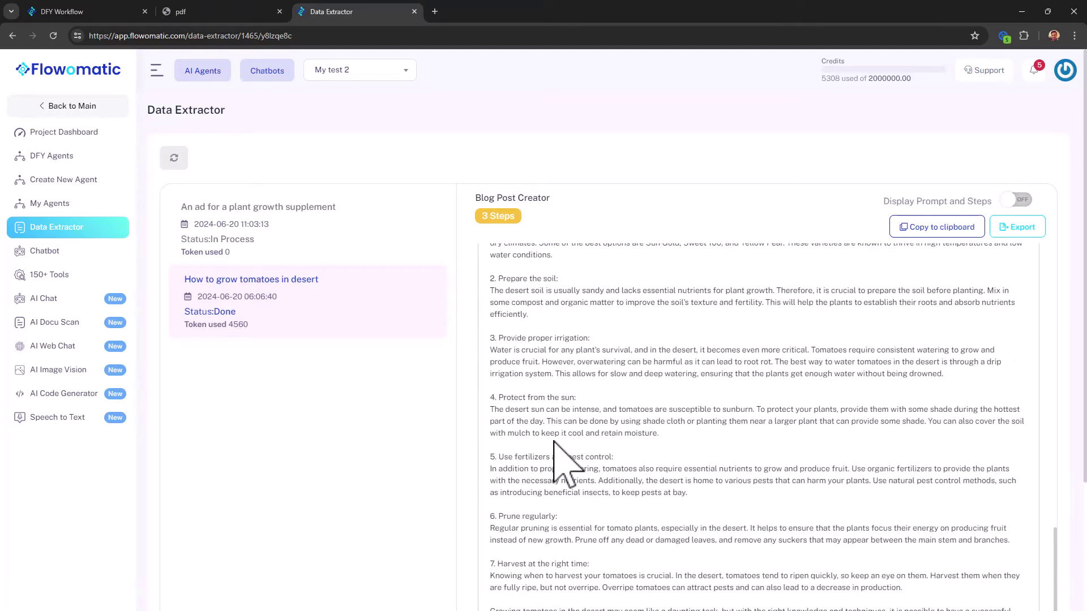
drag(521, 337, 610, 340)
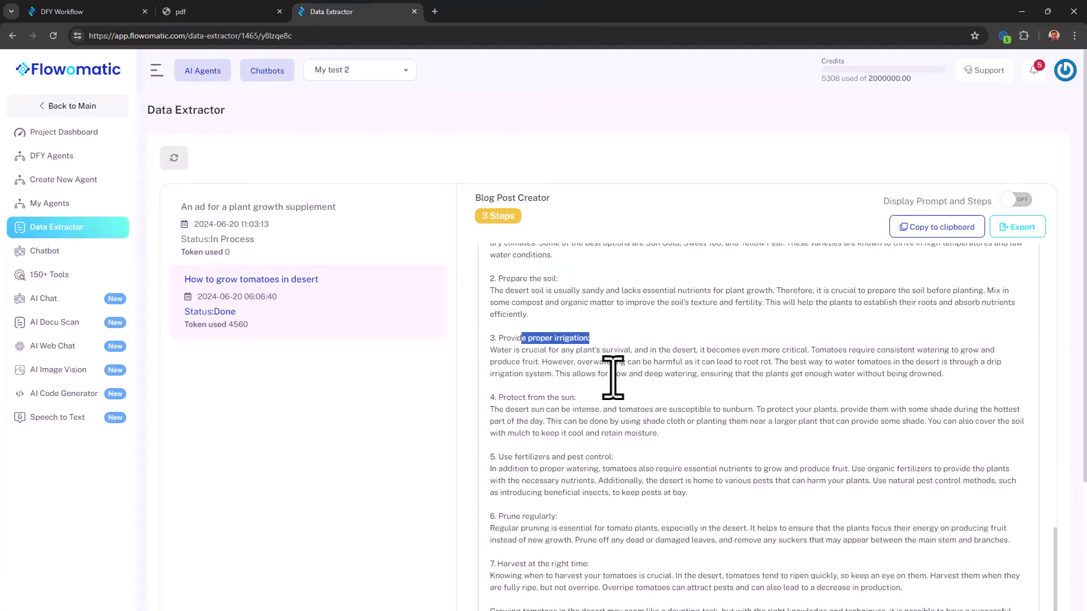
scroll(612, 378, up, 15)
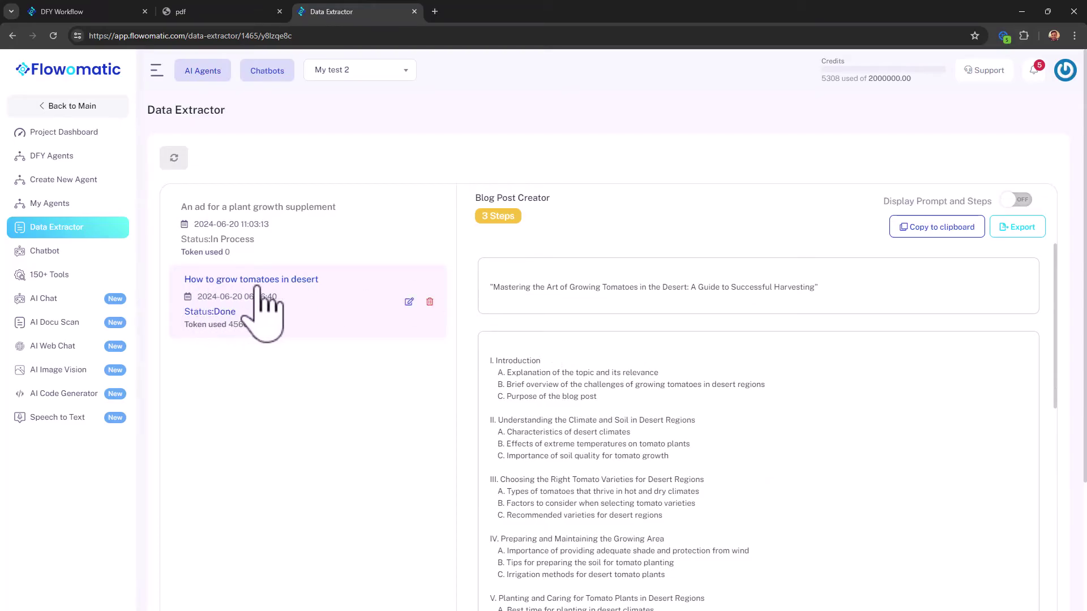
drag(827, 290, 468, 250)
click(532, 317)
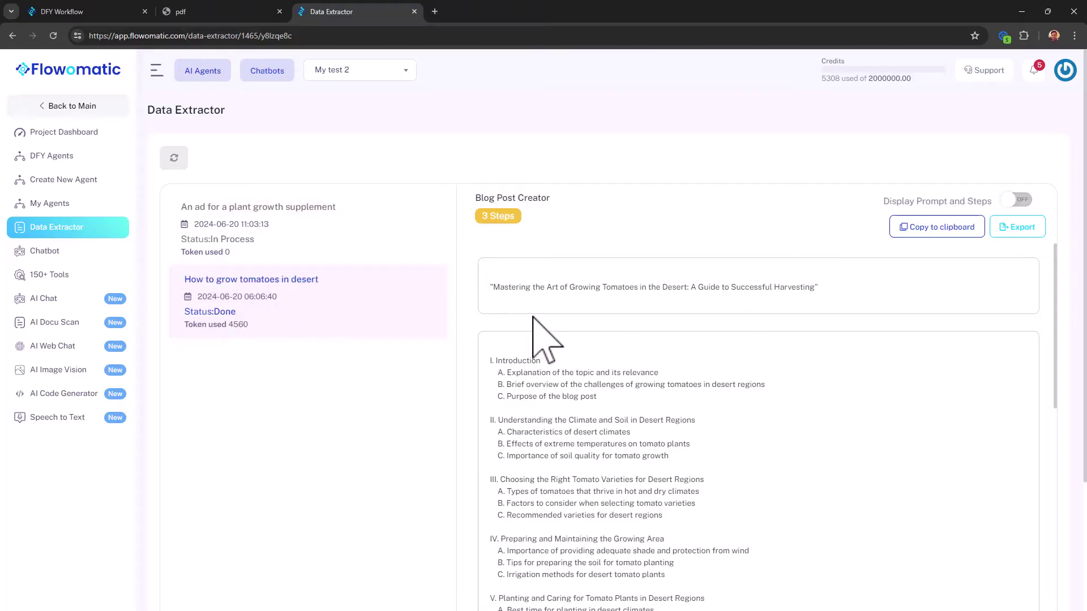
drag(823, 288, 506, 289)
click(338, 373)
scroll(336, 395, down, 3)
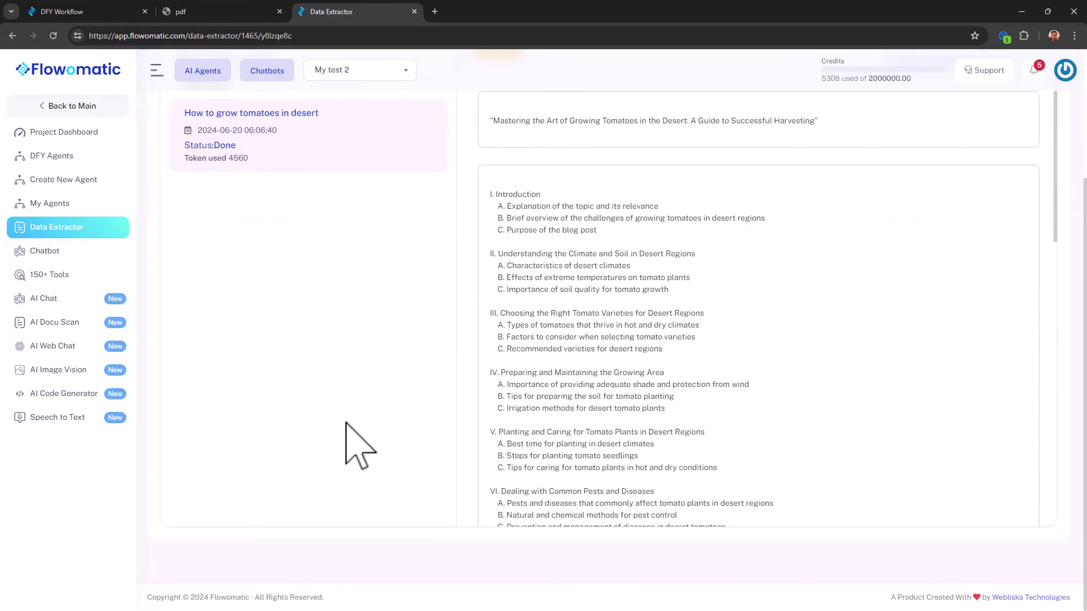
scroll(776, 449, down, 14)
scroll(758, 510, up, 5)
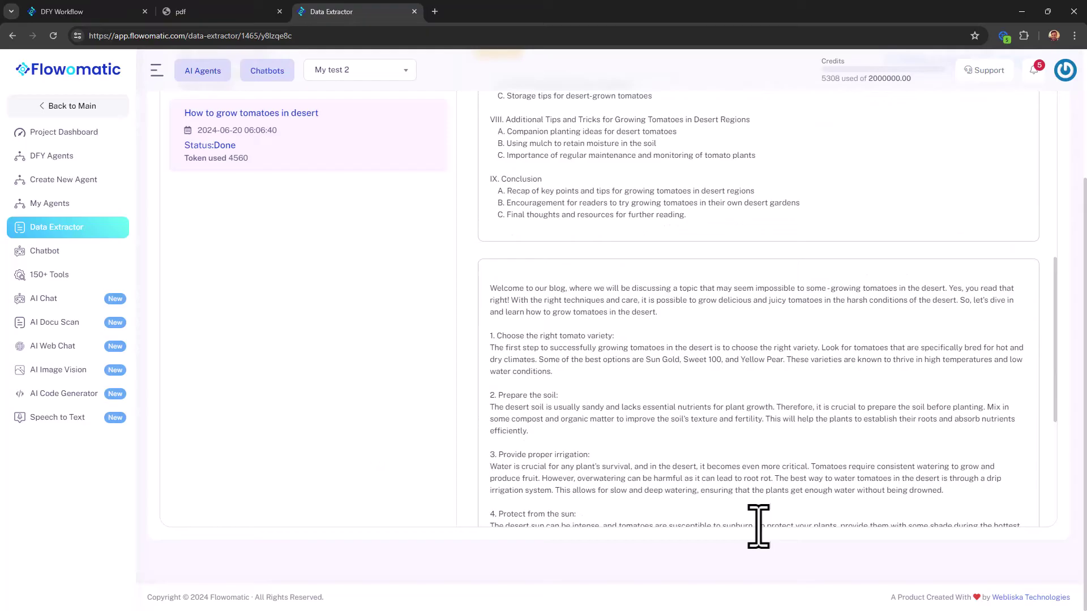
scroll(758, 524, up, 8)
scroll(497, 436, up, 3)
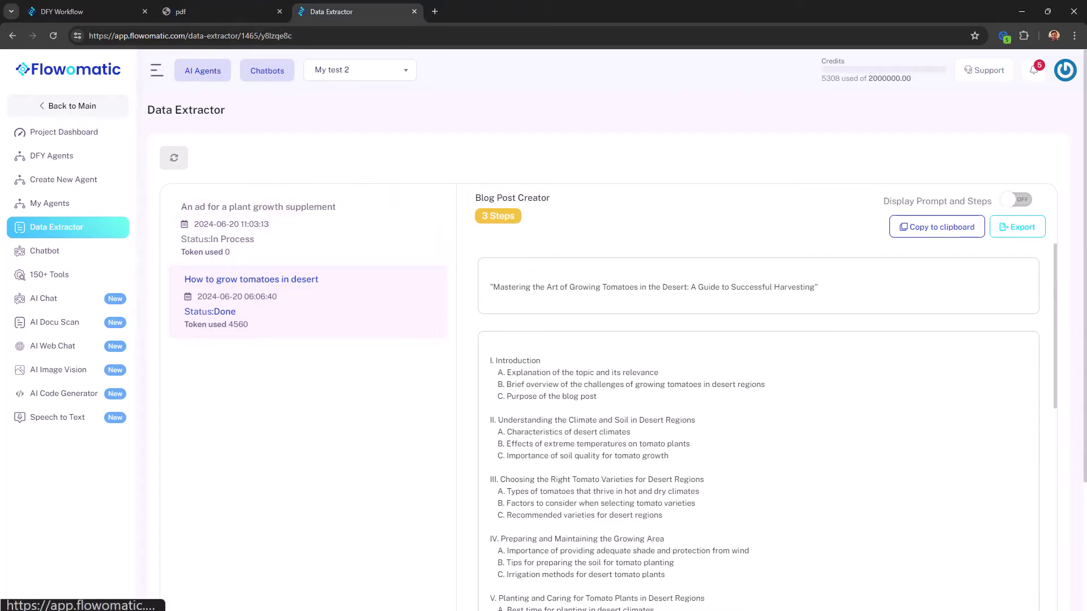
Step: Glance at the exported Ad Copies Generator PDF tab, then return to the DFY Agents list
right_click(404, 121)
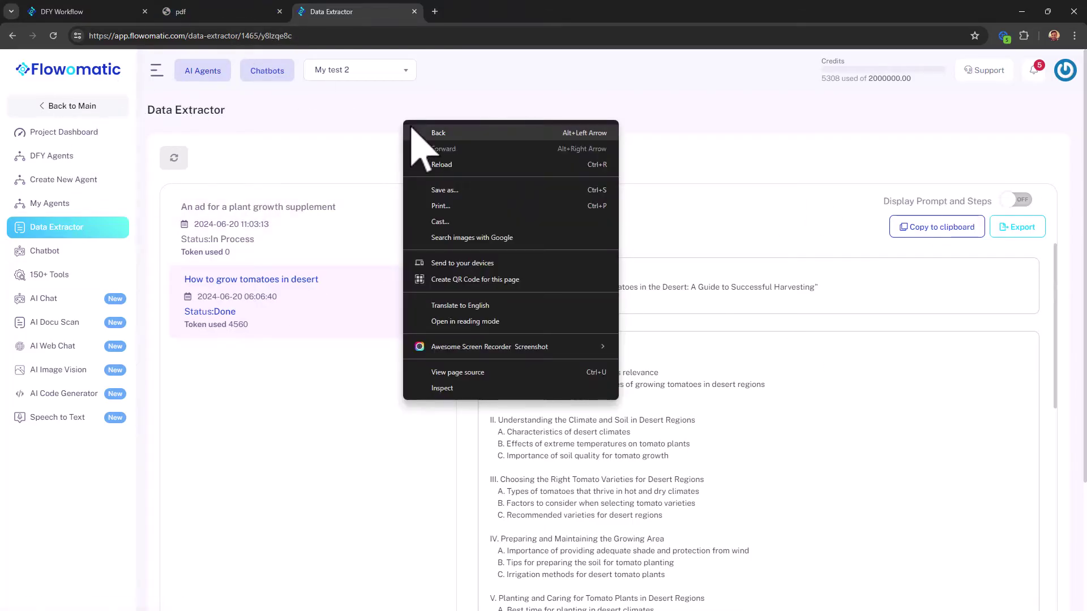
click(117, 11)
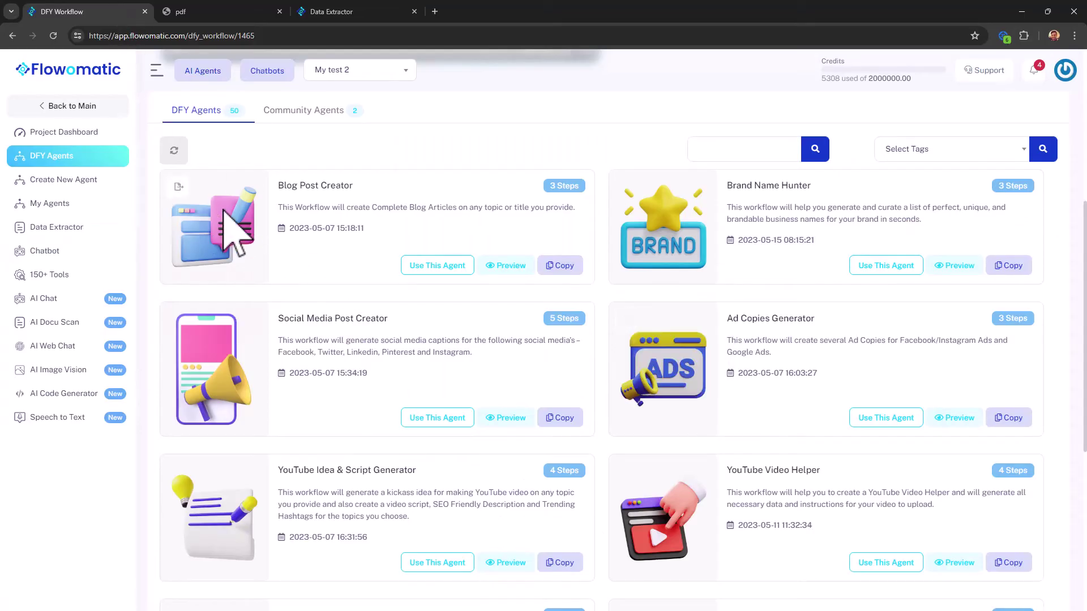
click(236, 12)
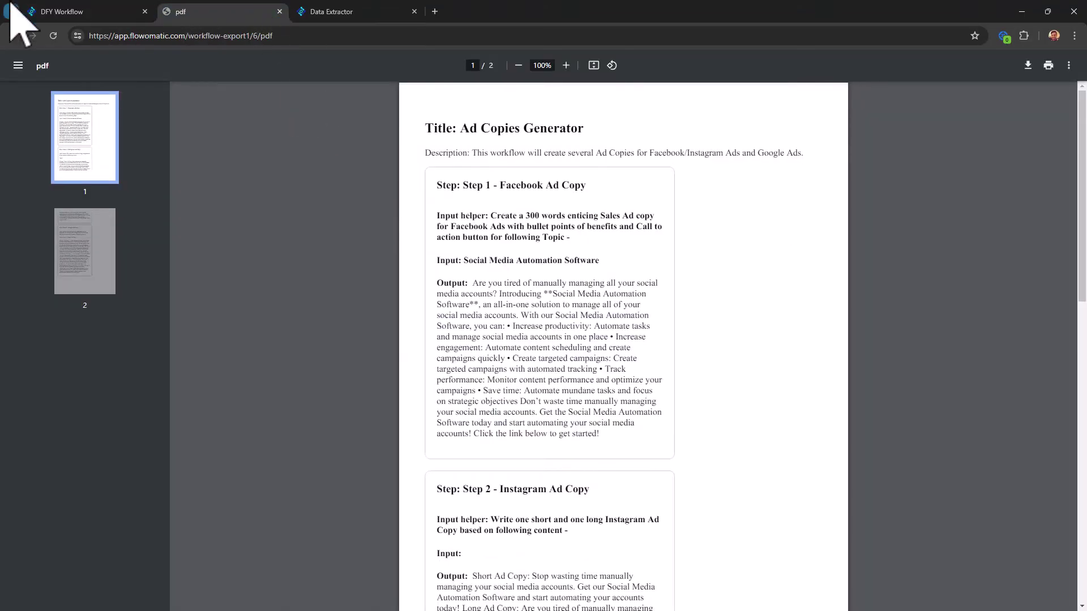
click(11, 11)
click(74, 17)
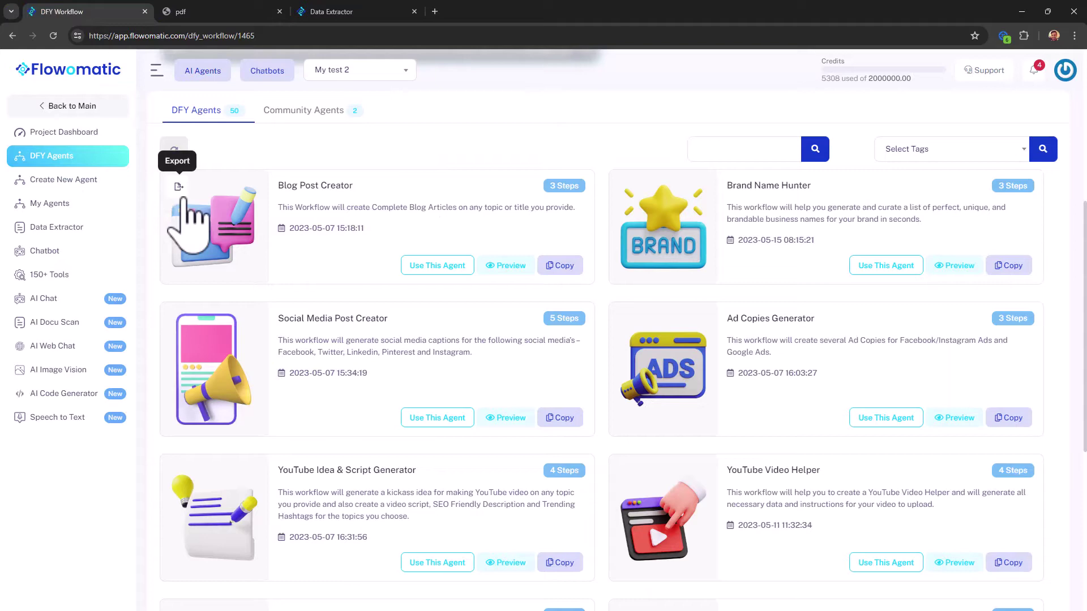
Step: Export the Blog Post Creator agent as a PDF, scroll through it, and return to the agents list
click(179, 188)
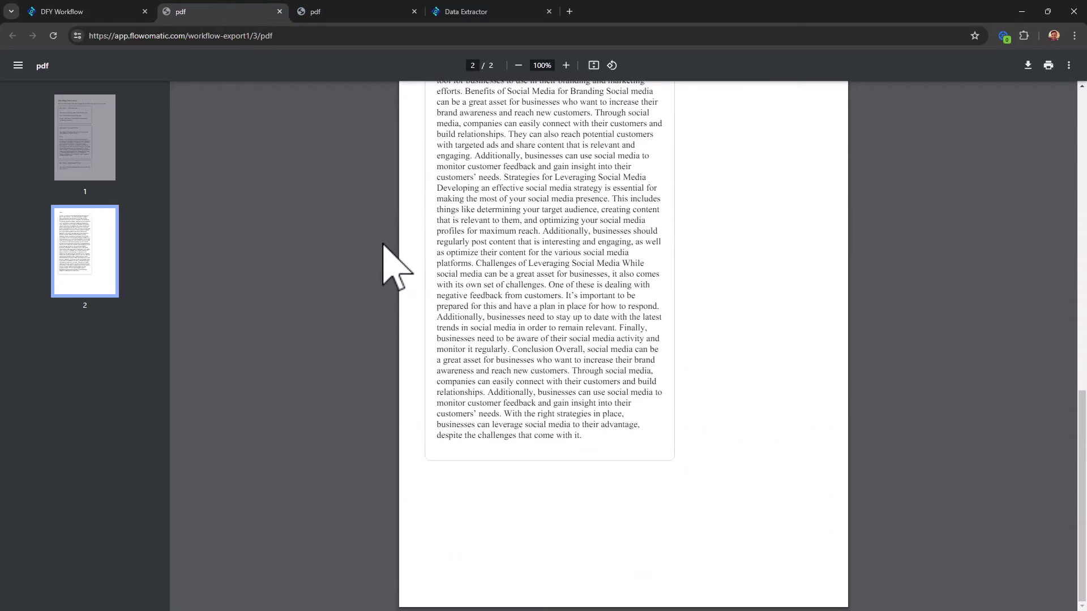
scroll(376, 250, up, 6)
scroll(388, 275, up, 1)
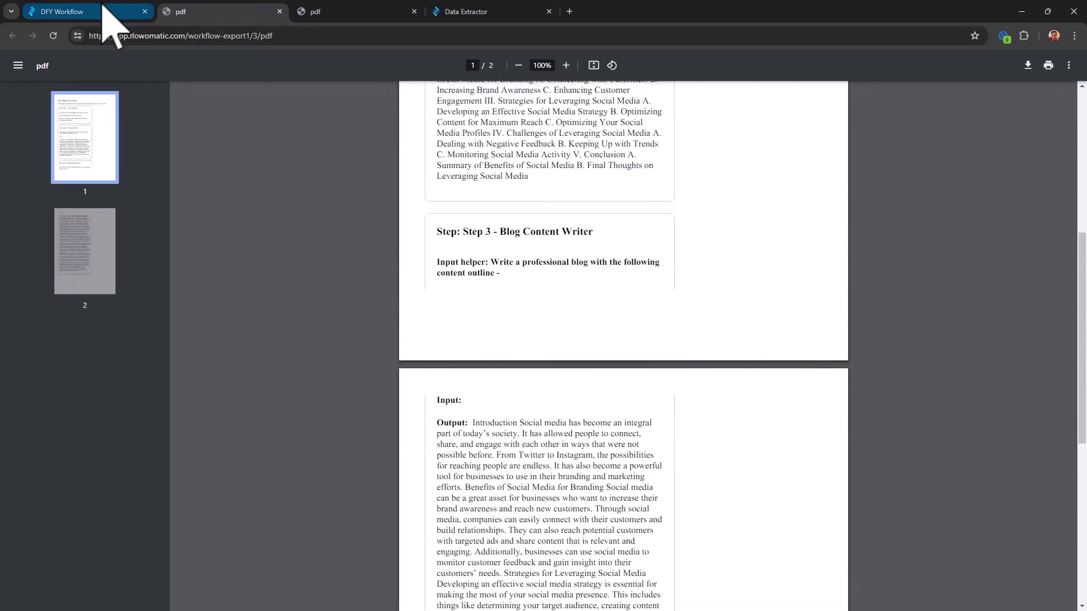
click(103, 12)
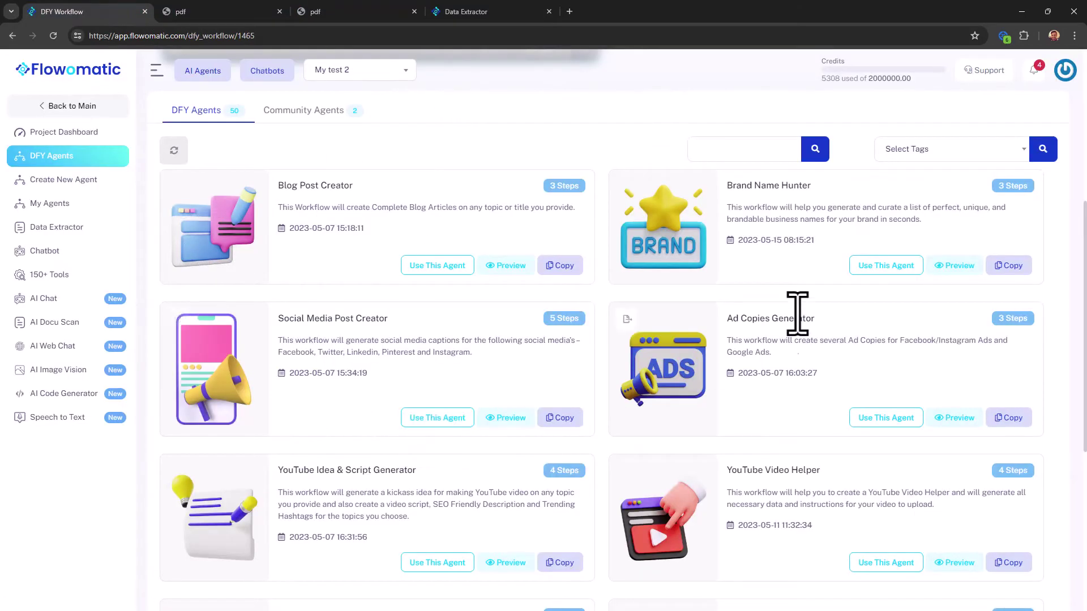
scroll(848, 255, up, 6)
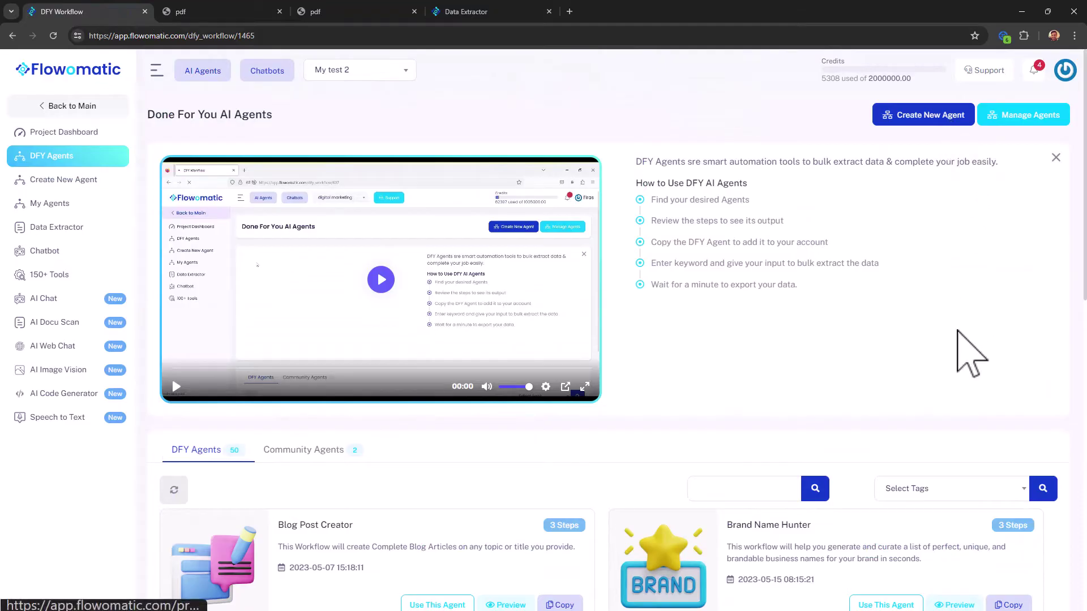
scroll(650, 206, down, 7)
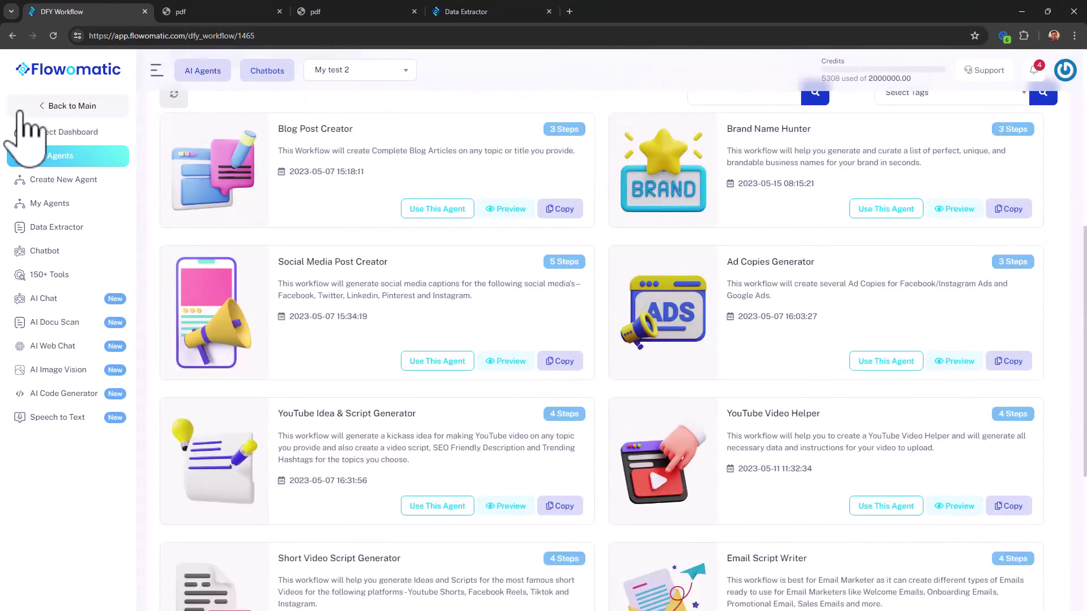
Step: Go from the Create New Agent form to My Agents, showing the 3-step 'My test workflow'
click(57, 180)
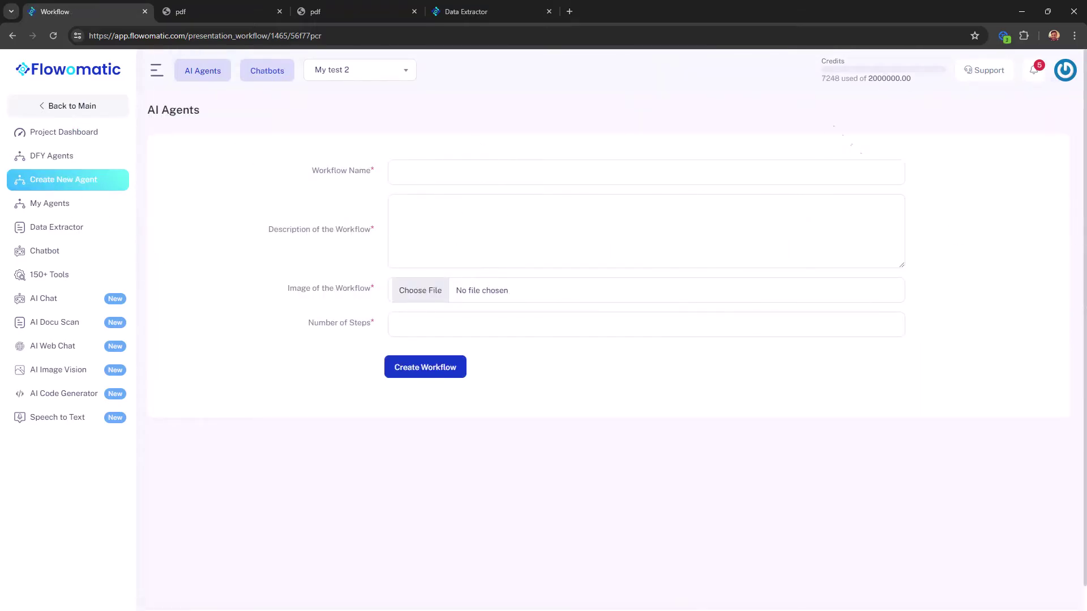
click(54, 227)
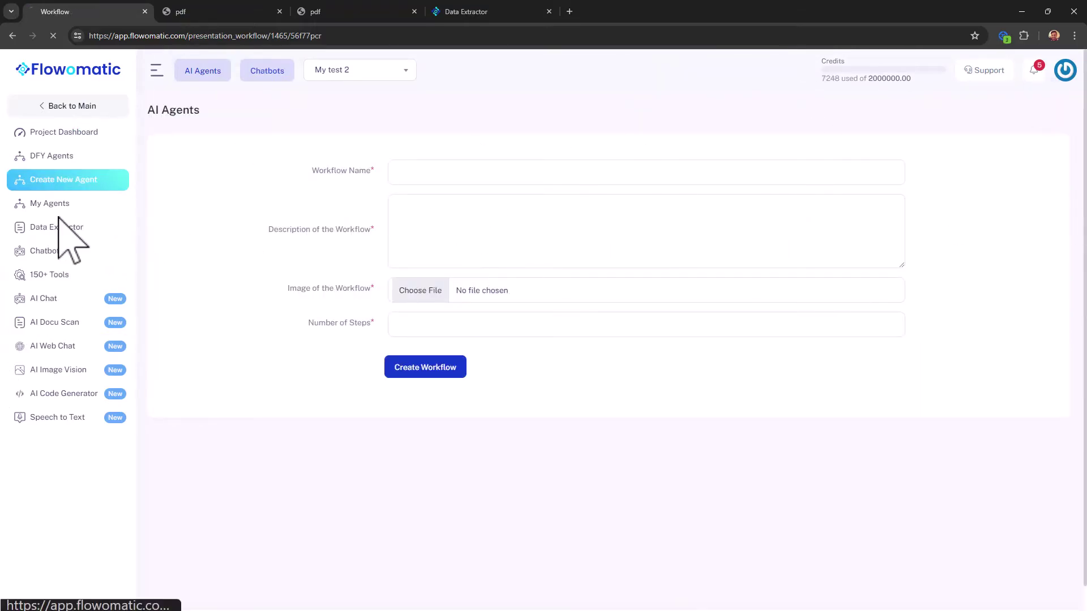
drag(54, 227, 58, 214)
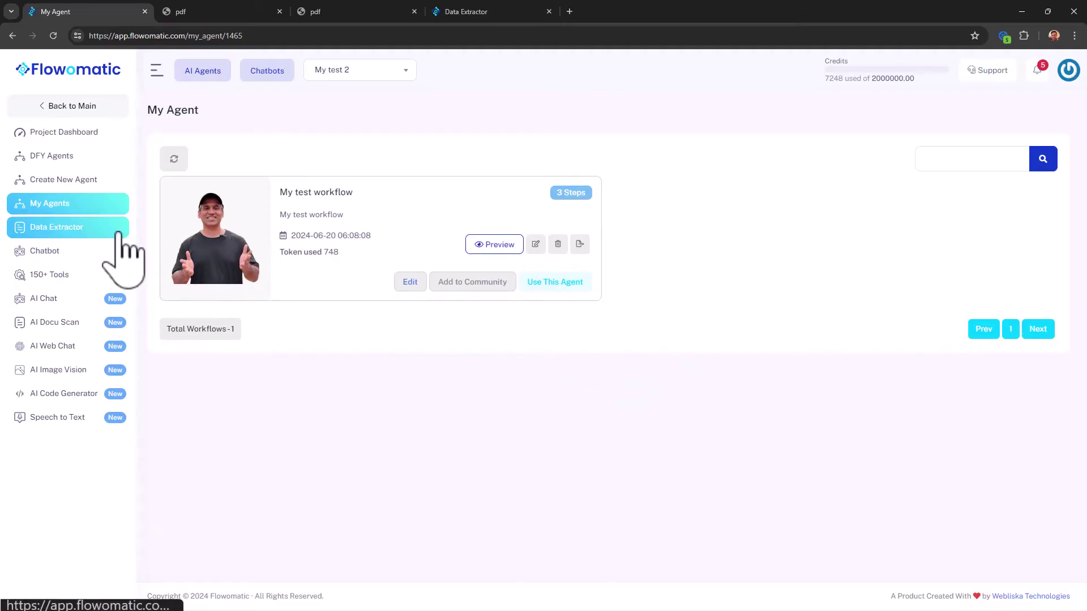
Step: Create a new Chatbot conversation named 'My talk about tomatoes'
click(104, 251)
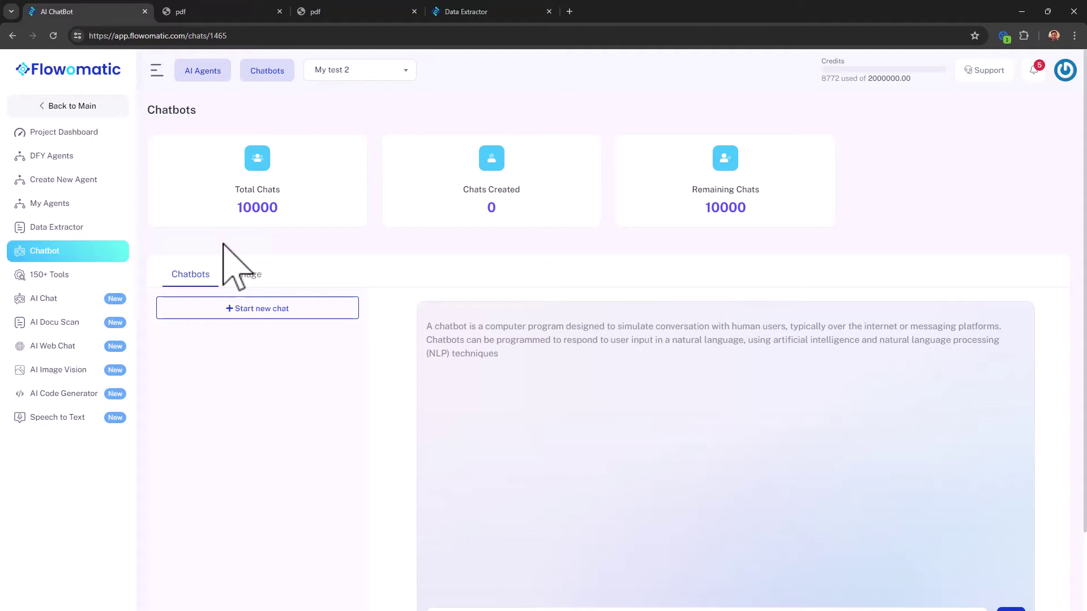
scroll(223, 244, down, 2)
drag(620, 249, 666, 433)
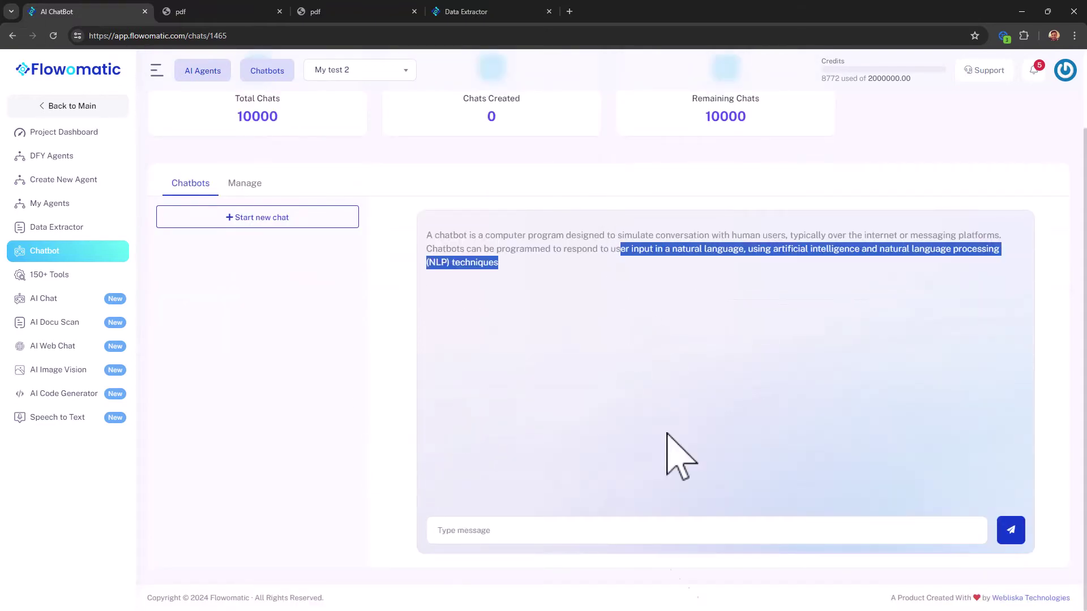
click(764, 528)
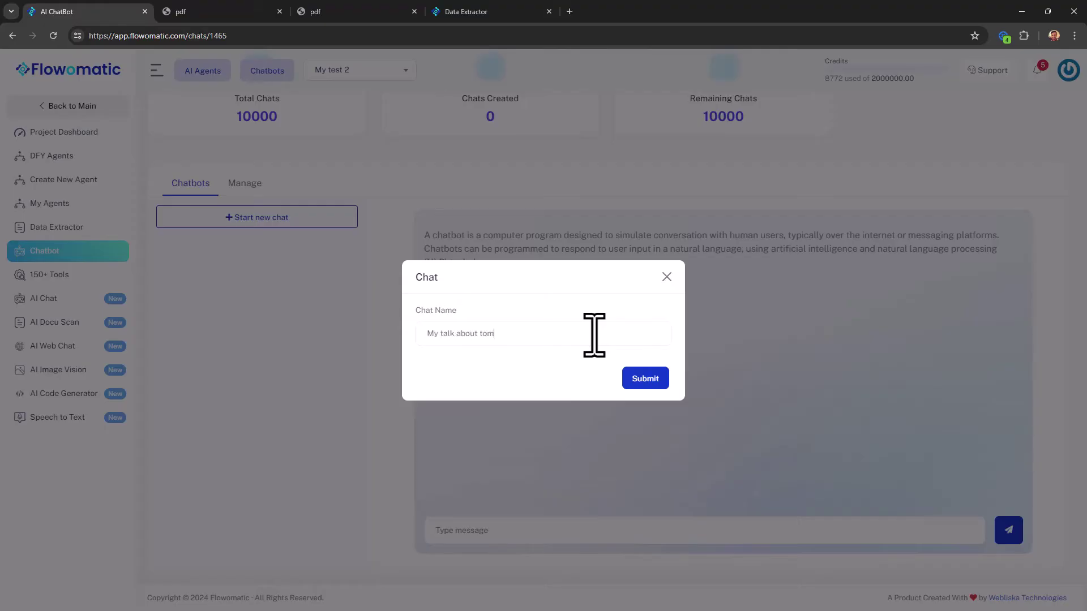
click(641, 378)
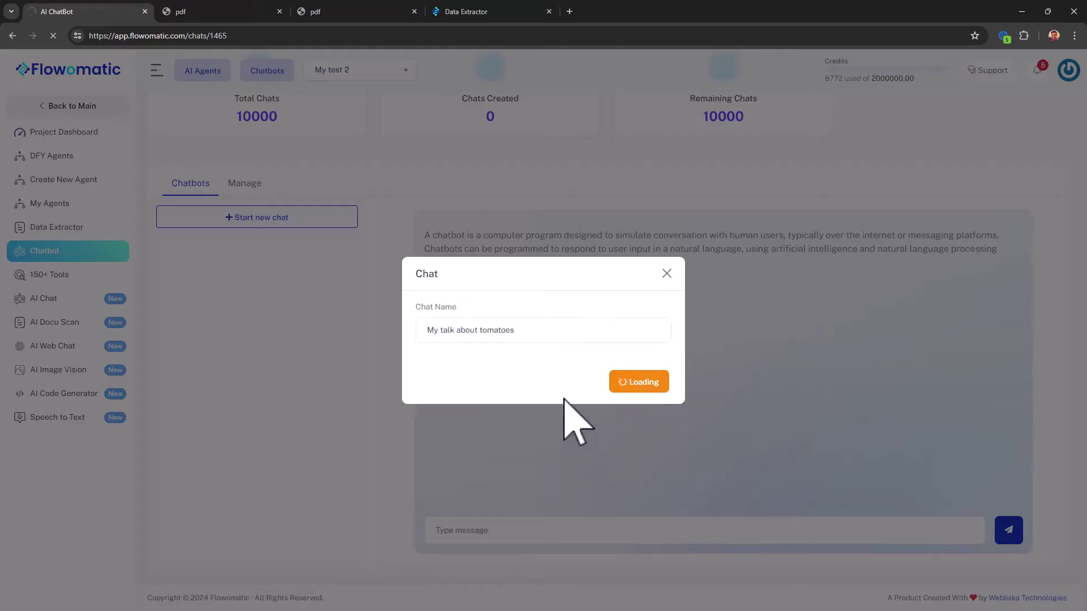
Step: In that chat, ask whether tomatoes can grow in the desert and read the bot's answer
scroll(498, 385, down, 2)
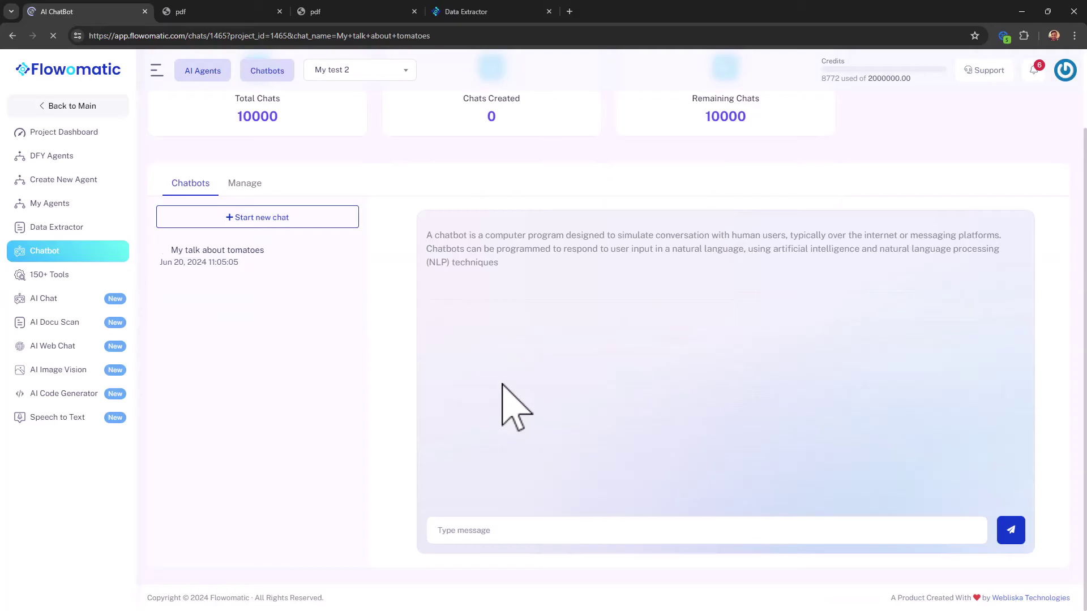
click(216, 266)
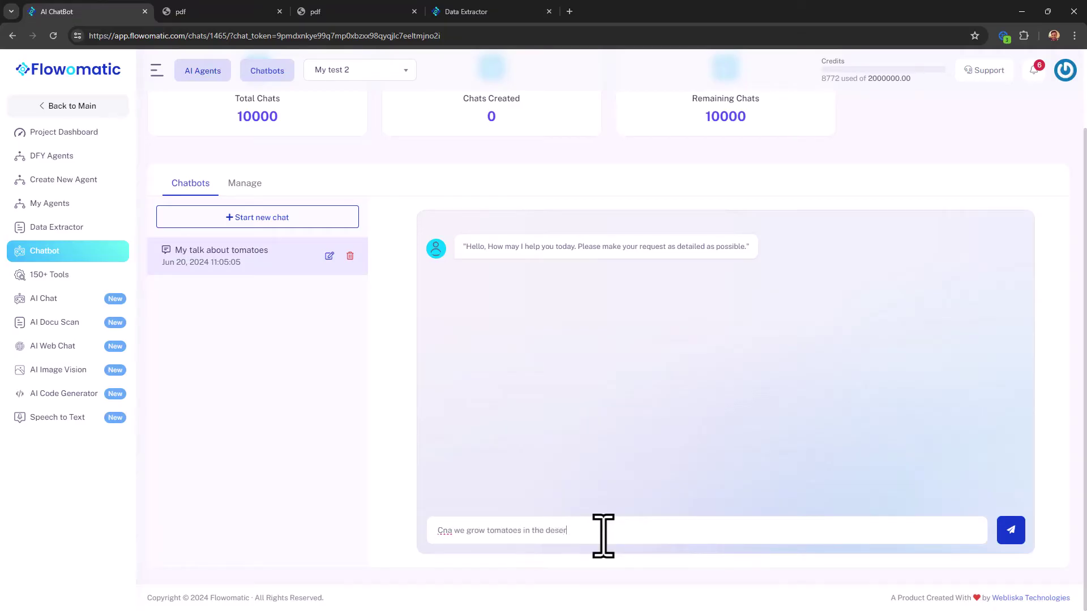
click(1010, 530)
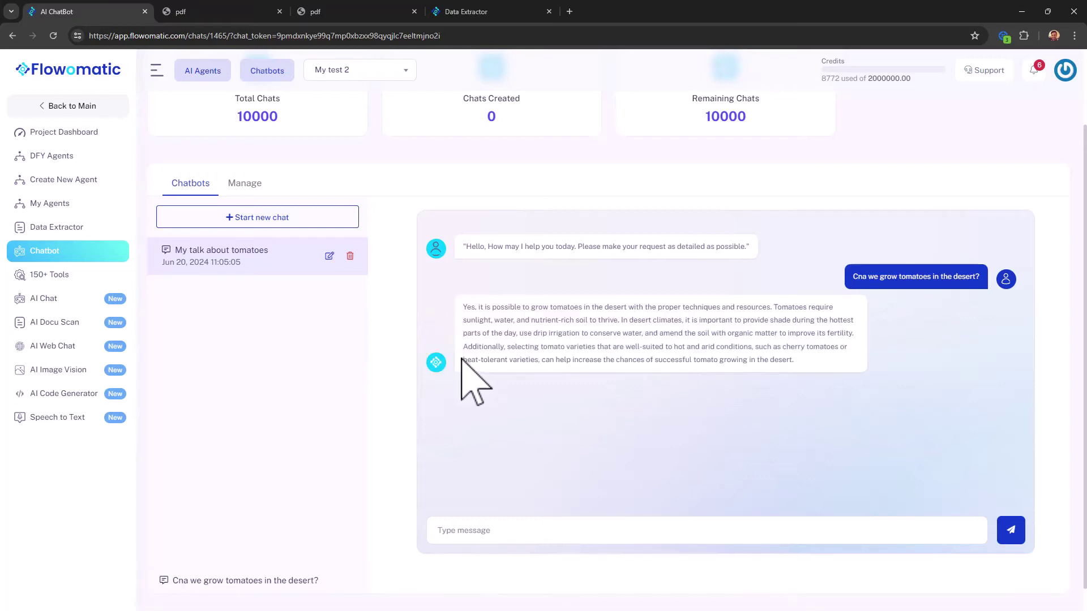
drag(563, 309, 784, 382)
click(792, 374)
triple_click(789, 356)
click(589, 327)
triple_click(589, 328)
click(724, 365)
triple_click(521, 332)
click(521, 333)
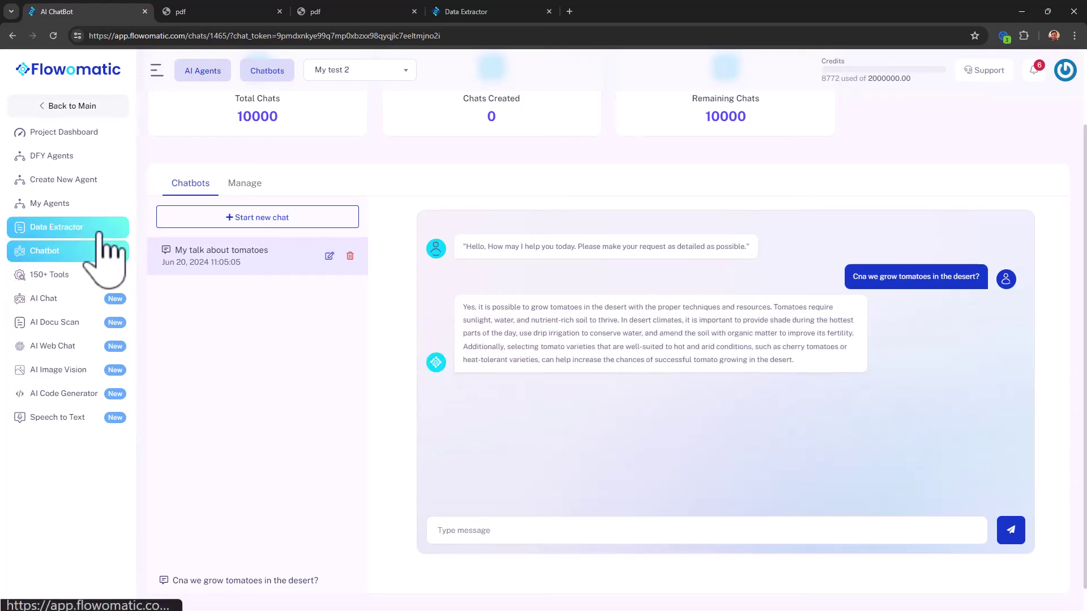
Step: Open the Data Extractor results and scroll through them
click(40, 228)
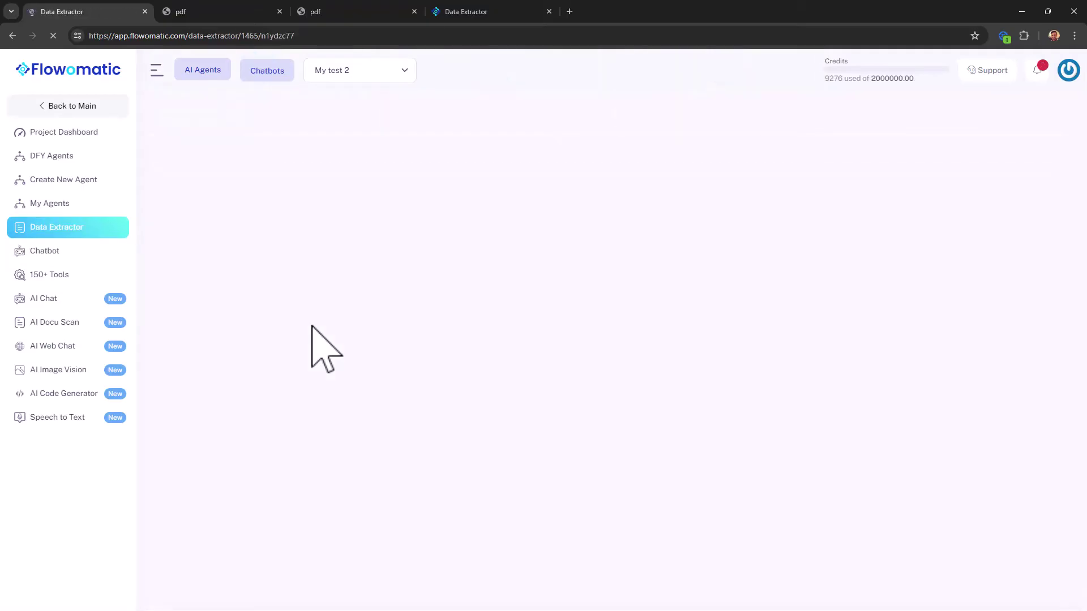
scroll(496, 340, down, 1)
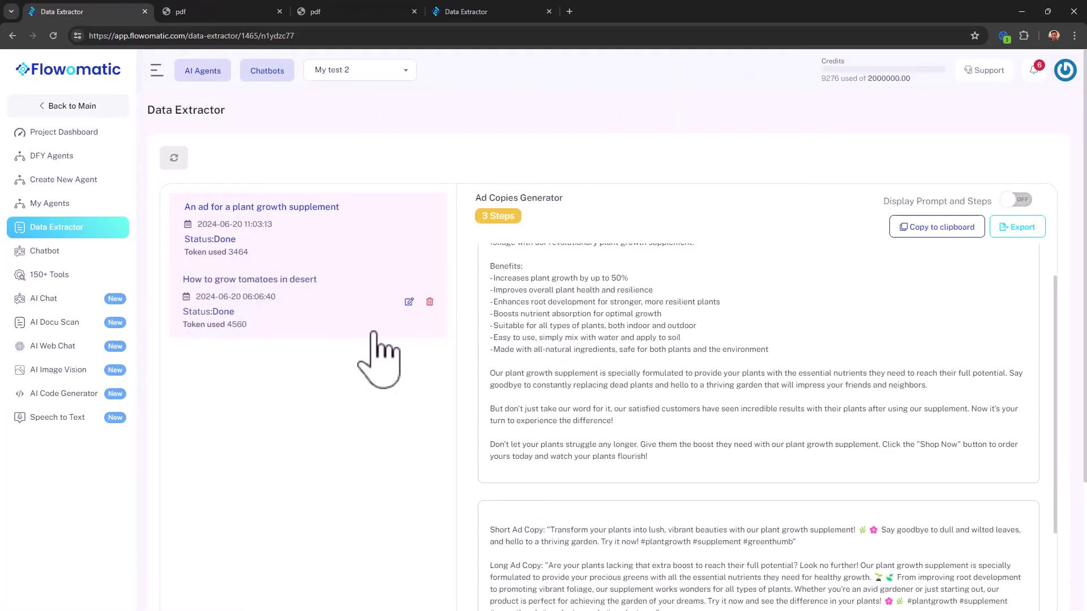
scroll(606, 339, down, 4)
scroll(594, 339, up, 5)
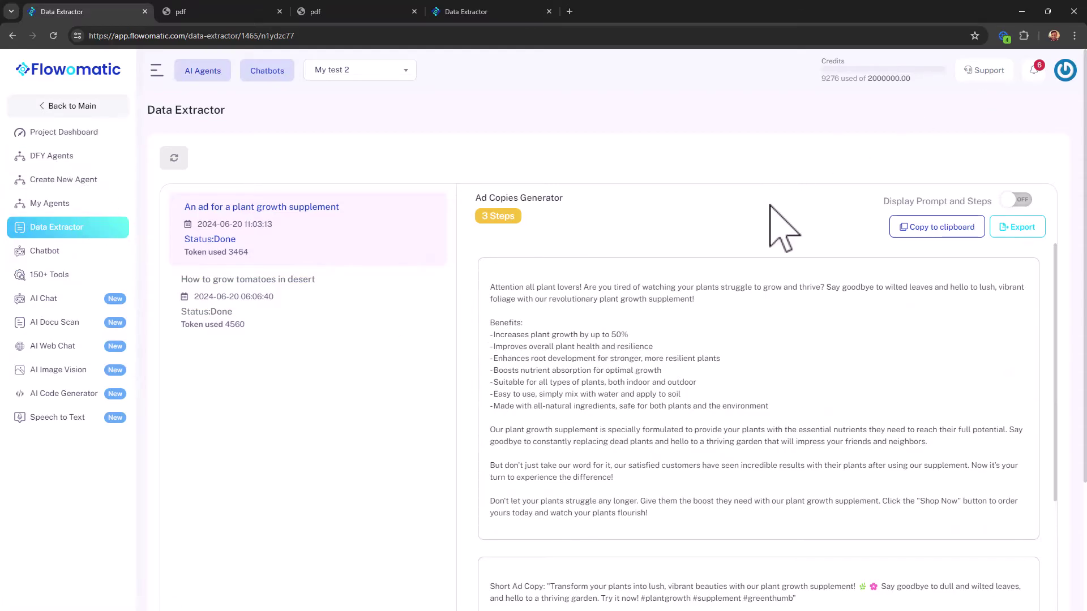
scroll(448, 267, down, 1)
scroll(419, 309, up, 1)
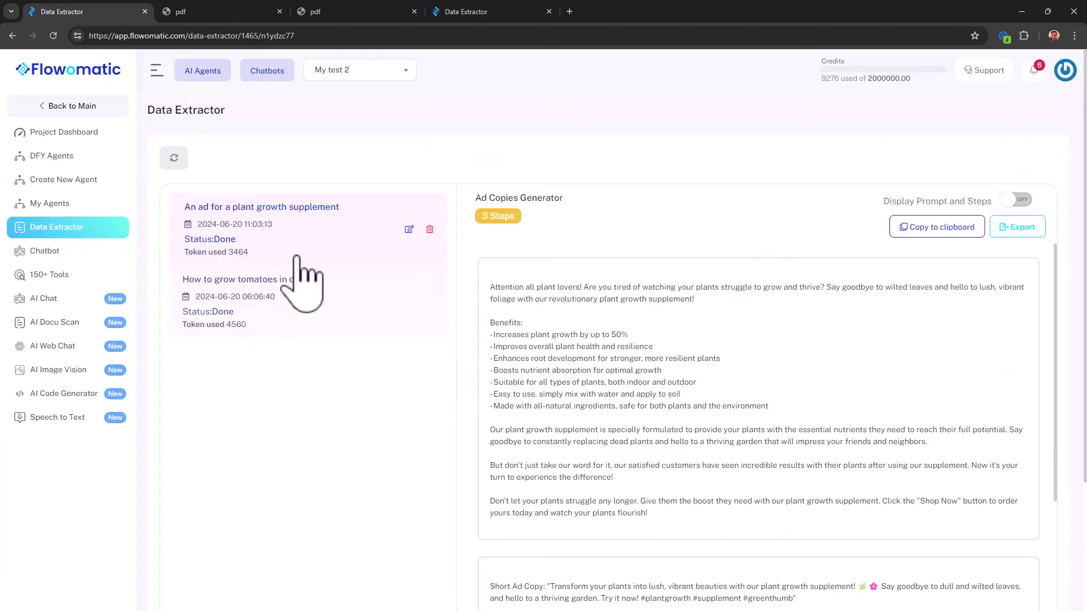
Step: Show the plant growth supplement ad results and read the Long Ad Copy
click(229, 222)
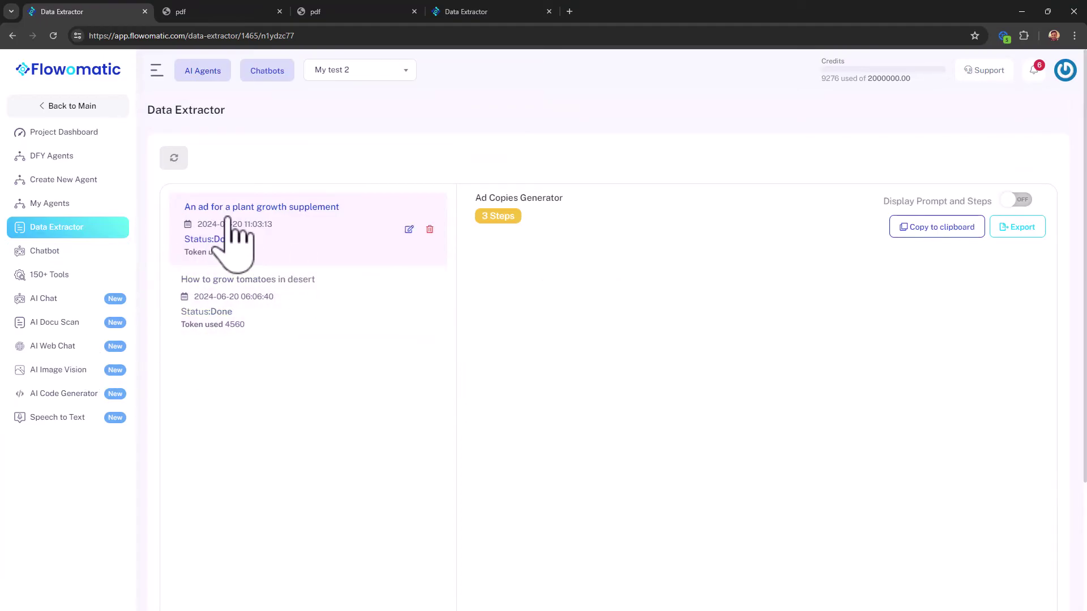
scroll(800, 323, down, 5)
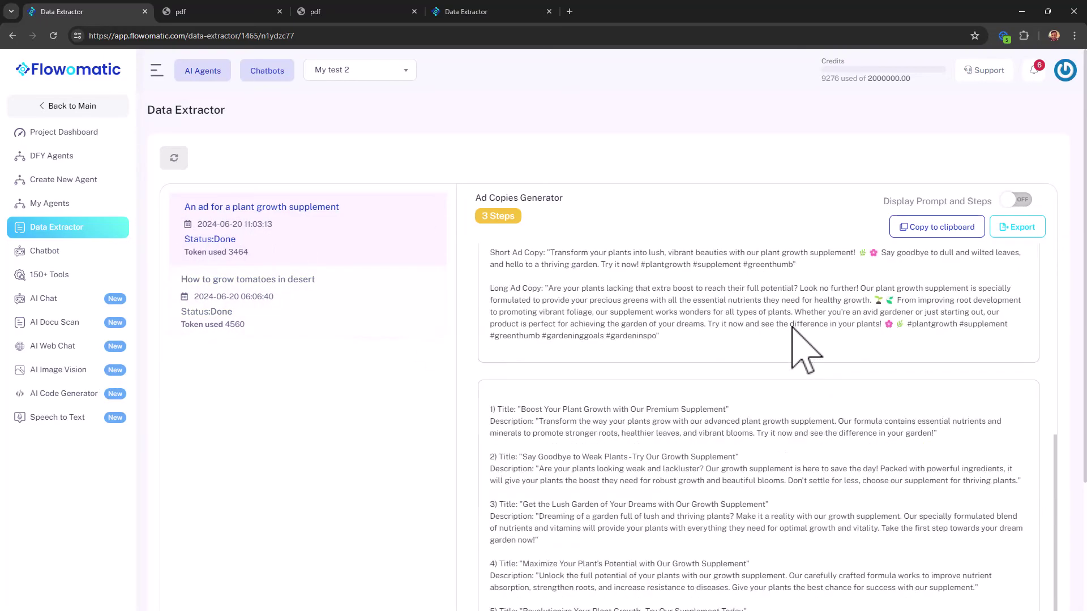
scroll(800, 339, up, 5)
scroll(711, 339, down, 1)
scroll(551, 364, up, 1)
scroll(551, 364, down, 5)
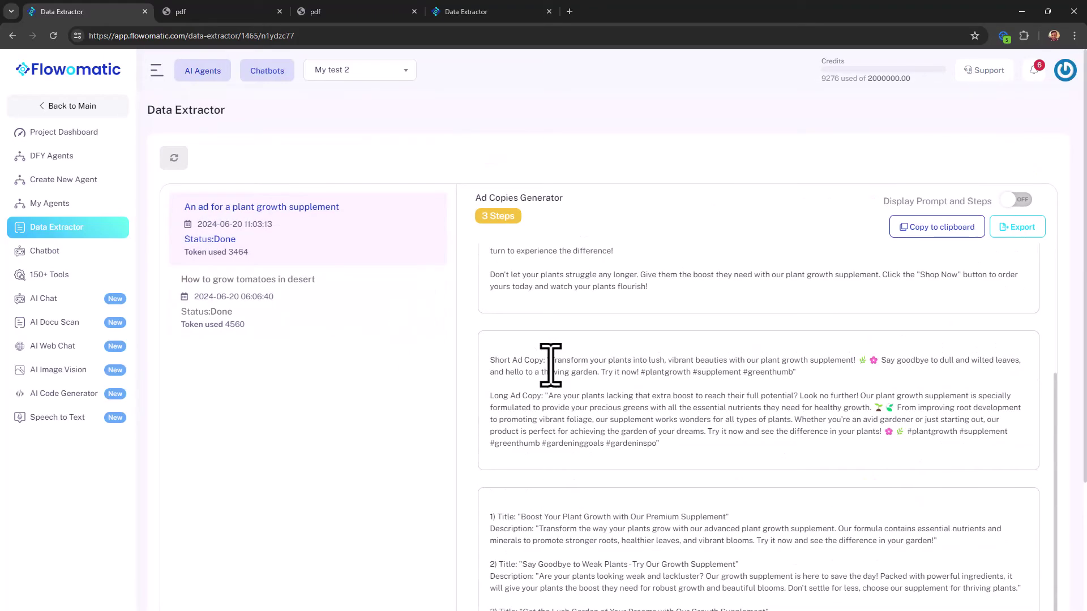
drag(541, 351, 581, 387)
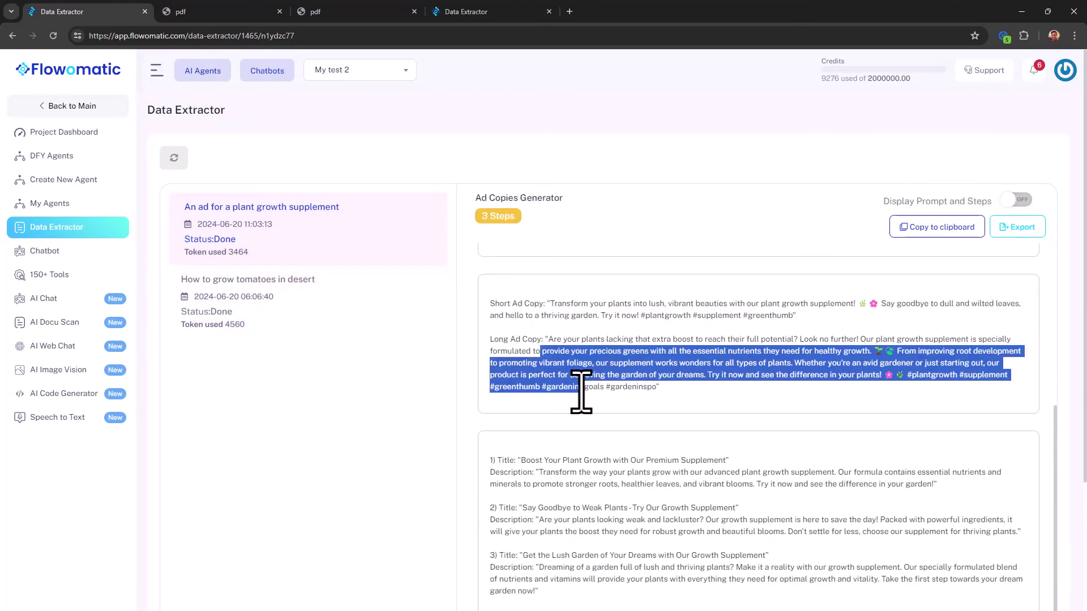
scroll(566, 391, down, 4)
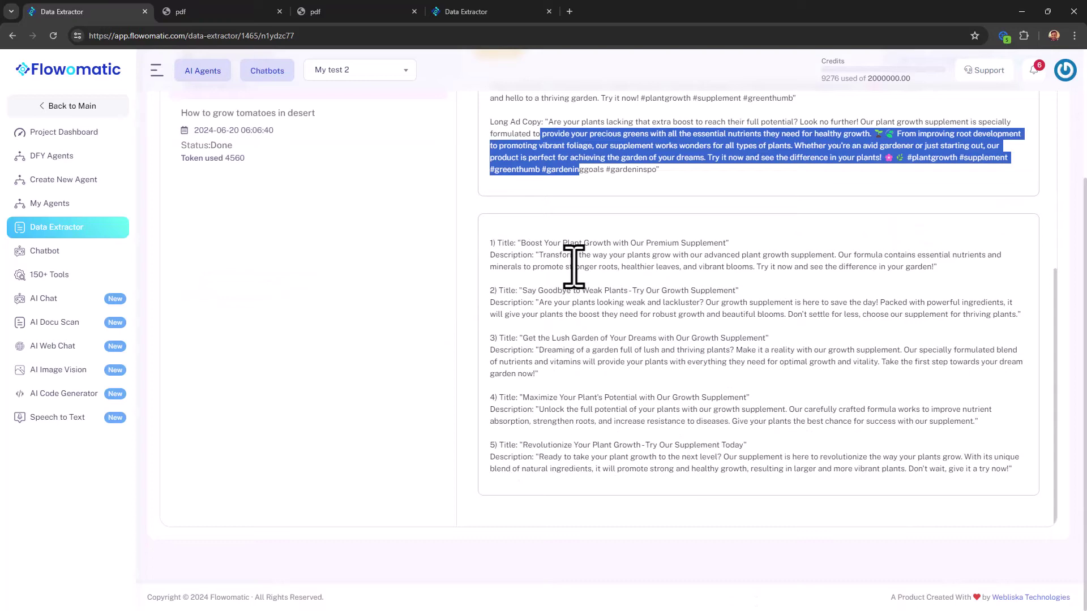
click(572, 263)
Step: Look over the short ad lines, then go to the 150+ Tools catalogue
drag(674, 446, 674, 456)
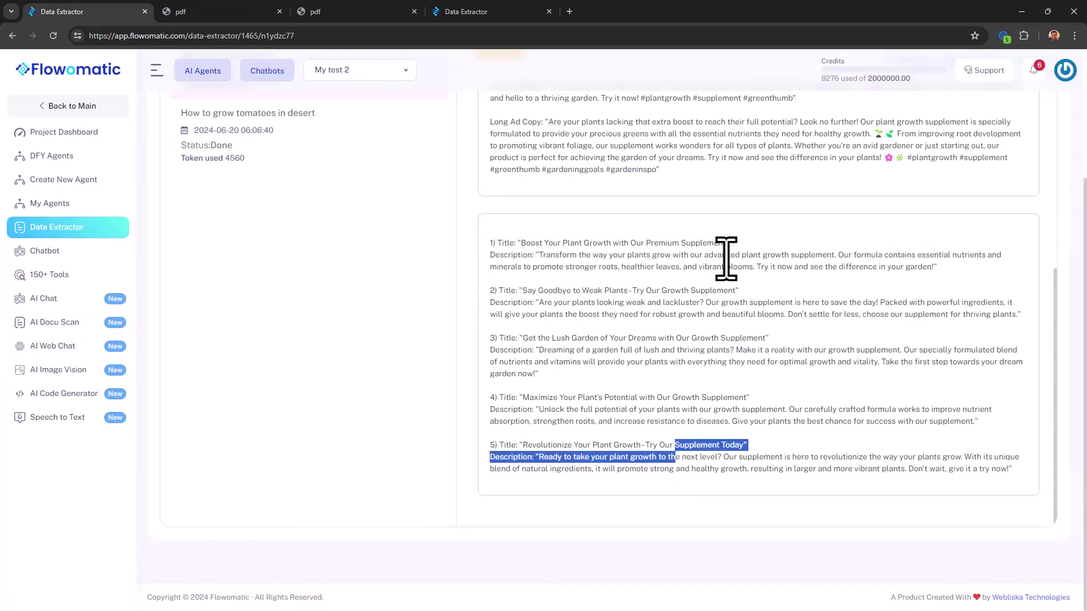
scroll(256, 358, up, 3)
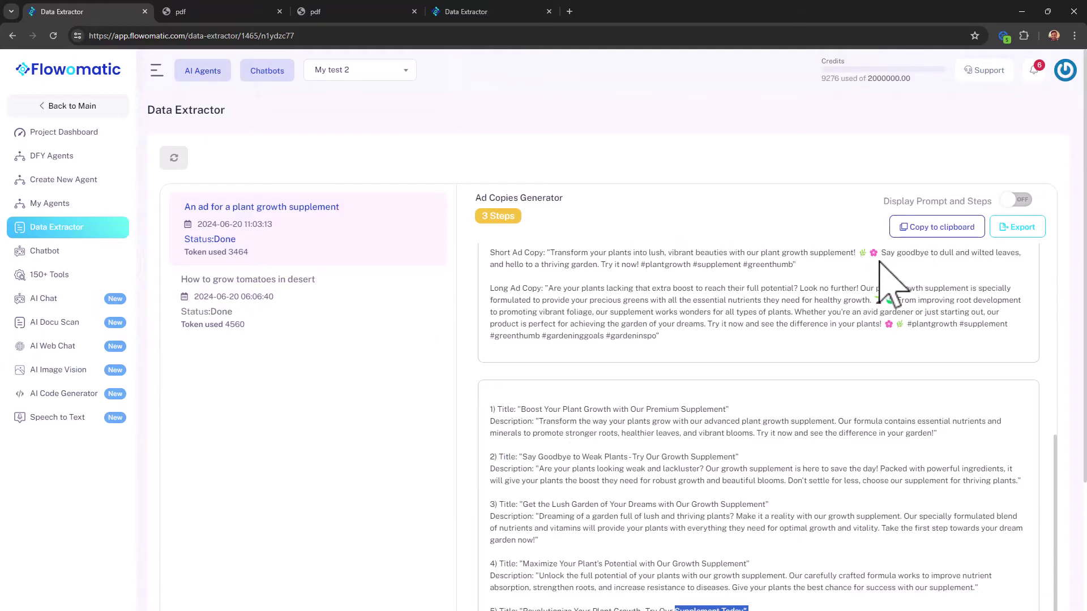
drag(876, 257, 902, 274)
scroll(902, 274, up, 1)
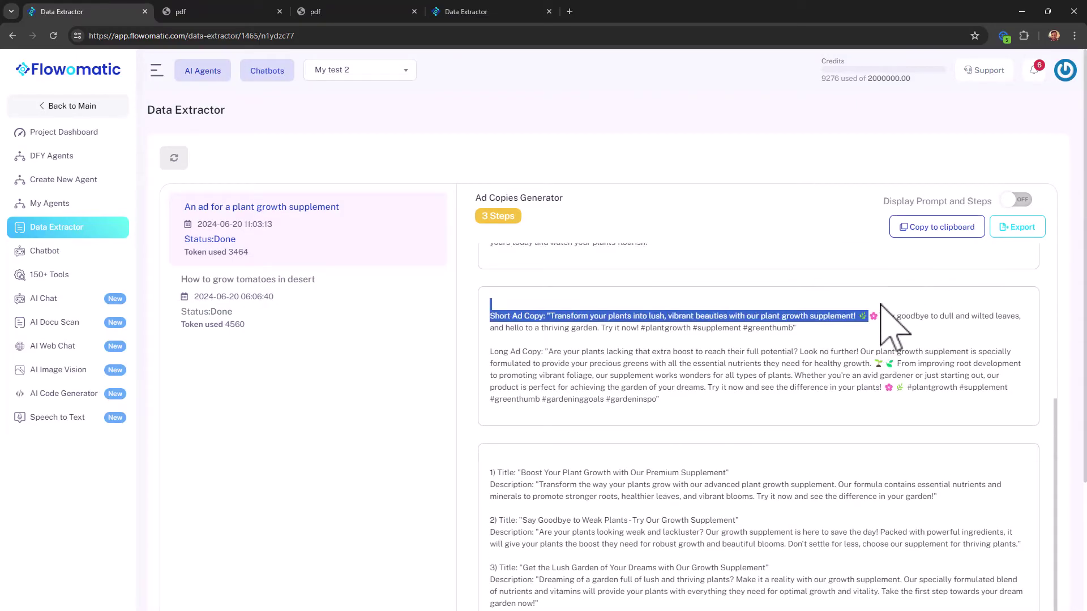
click(895, 319)
drag(842, 317, 898, 317)
click(798, 351)
scroll(781, 351, up, 3)
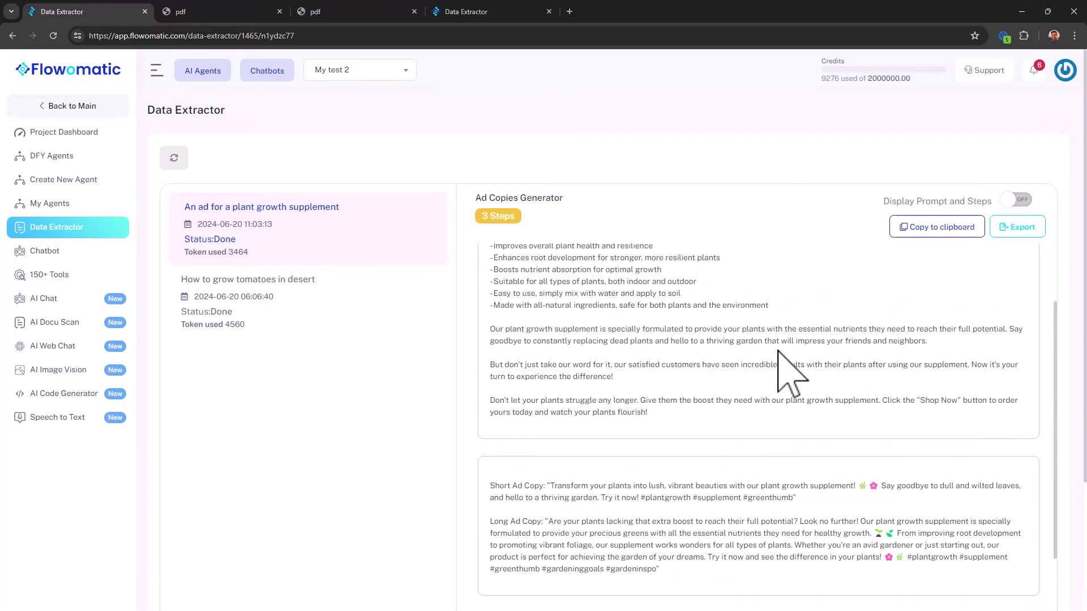
scroll(792, 373, down, 2)
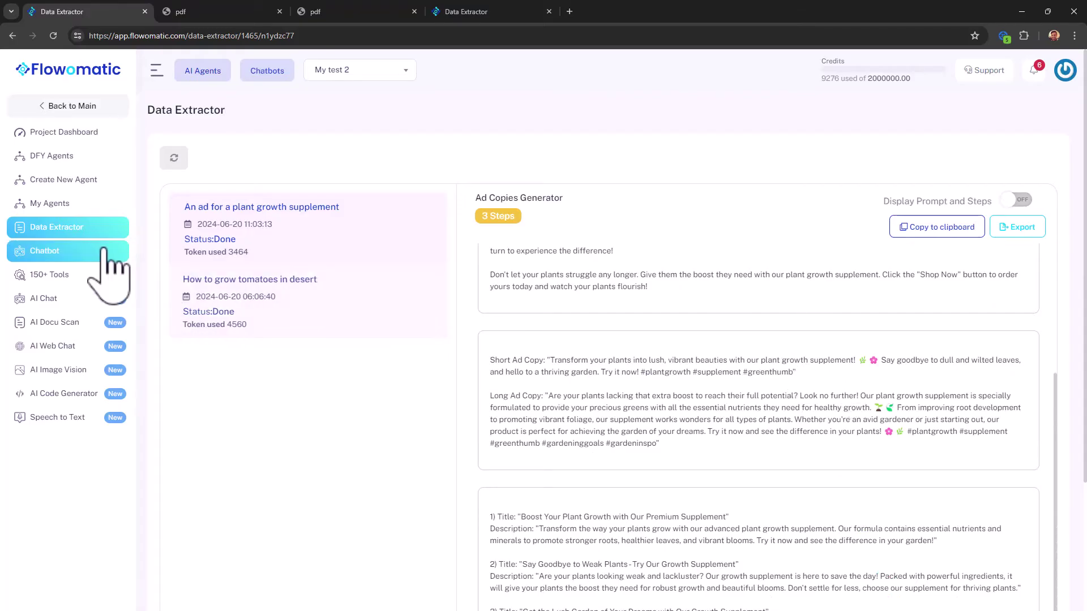
click(88, 276)
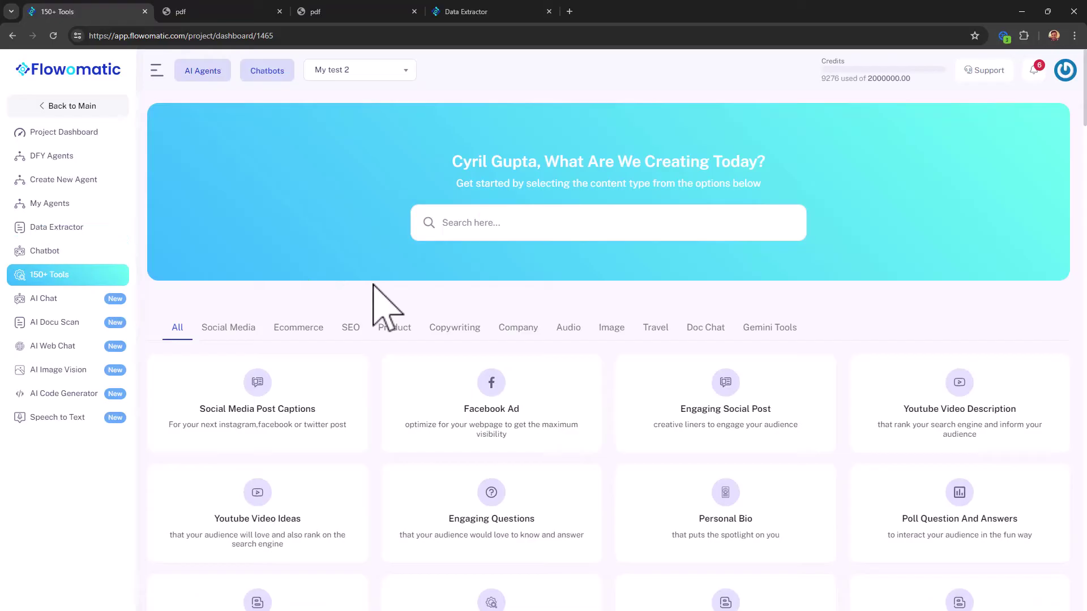
Step: Scroll the 150+ Tools grid down to the Tweet Ideas, Emails and Google Ad tools
scroll(410, 303, down, 4)
scroll(846, 362, down, 3)
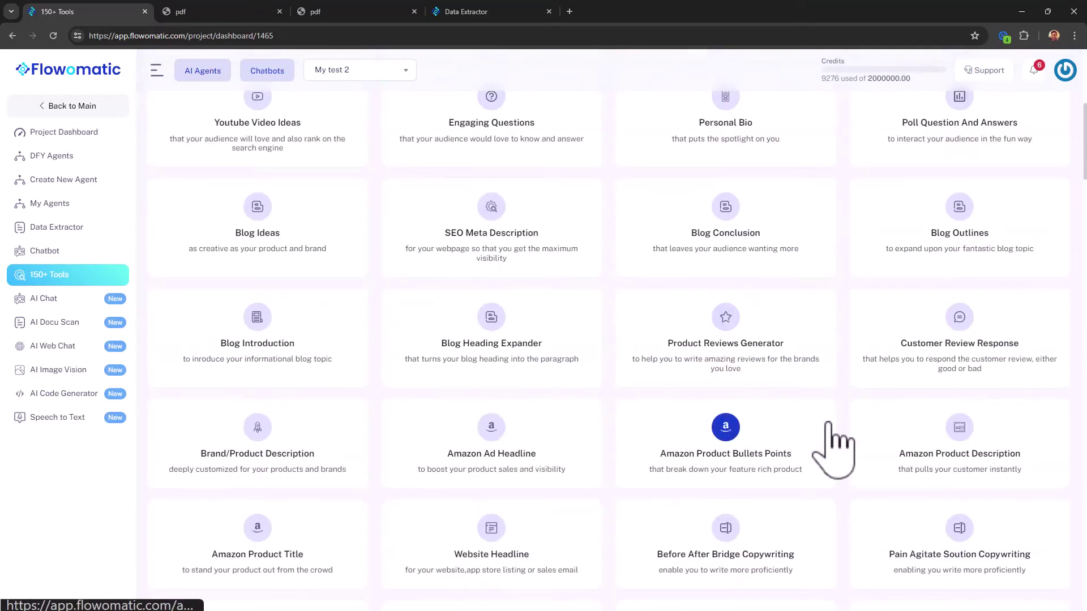
scroll(226, 316, up, 7)
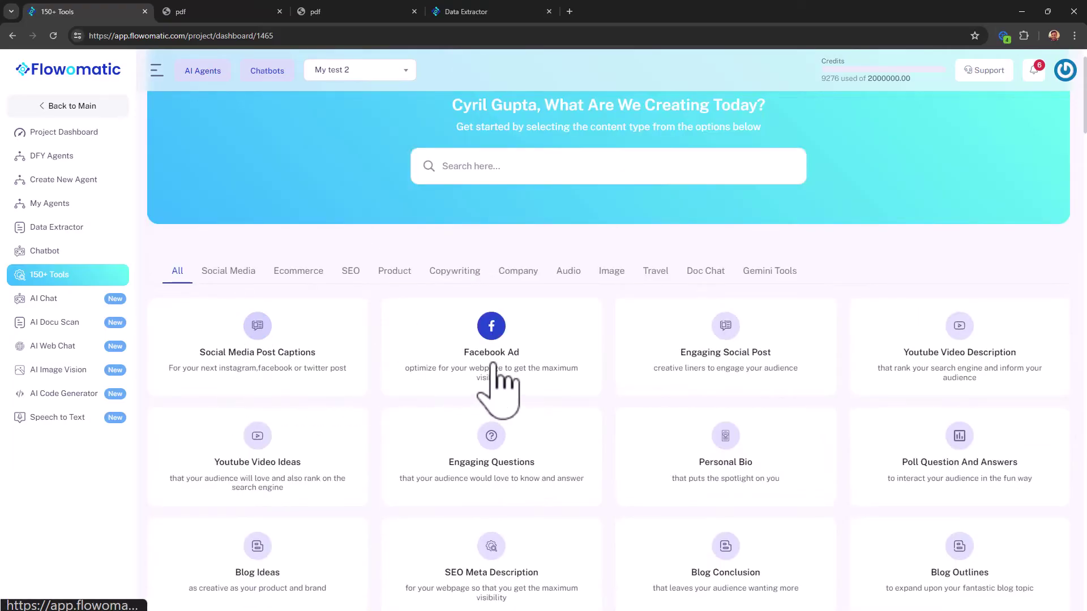
scroll(600, 379, down, 2)
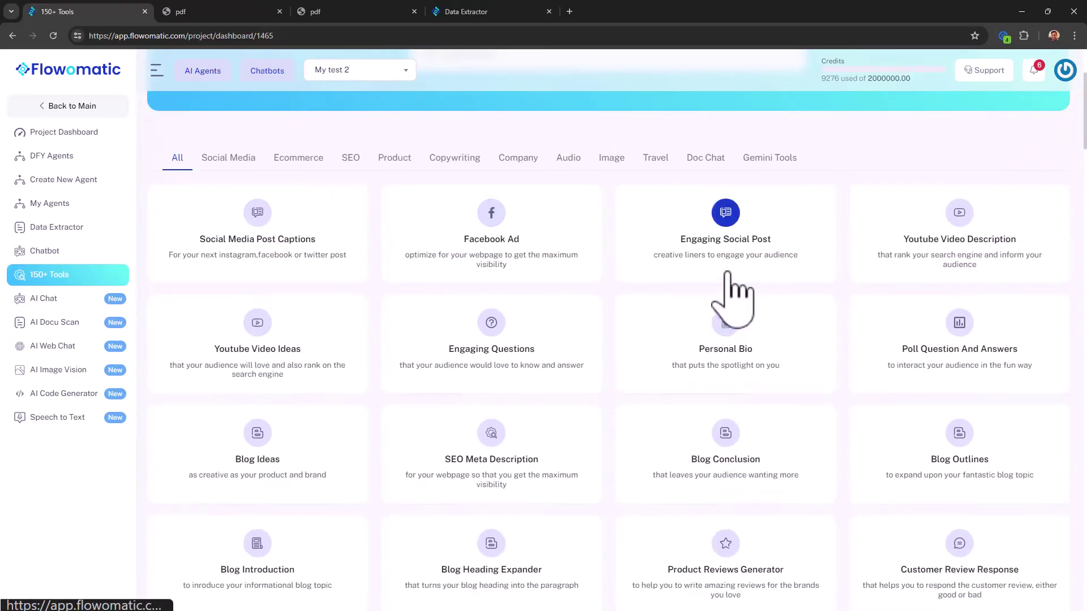
scroll(734, 300, down, 10)
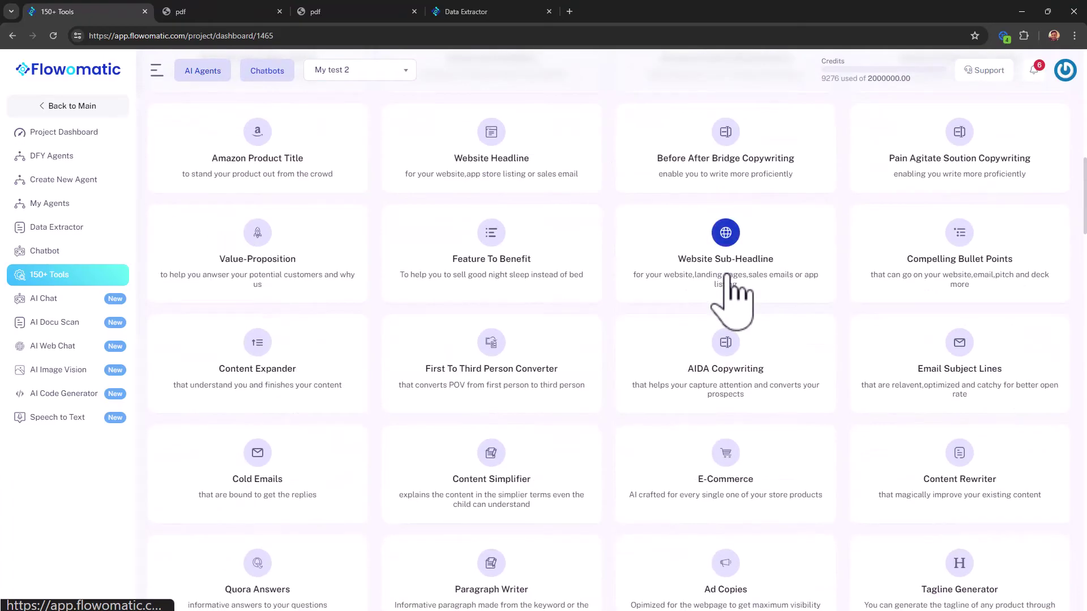
scroll(565, 396, down, 6)
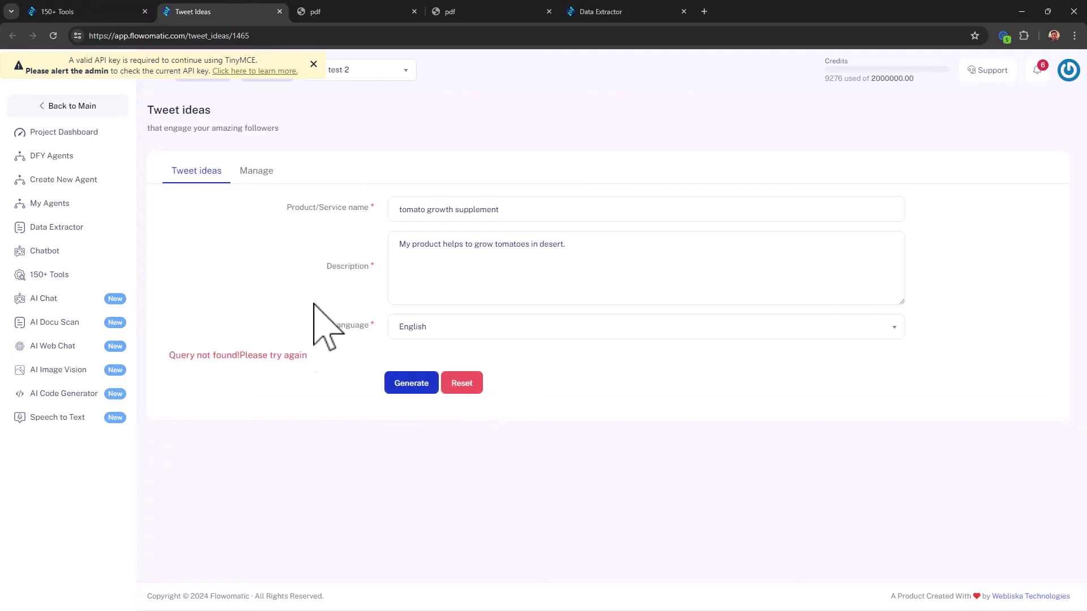
Step: Check the Tweet Ideas 'Query not found' error, view the saved list, and return to the form
drag(236, 360, 296, 358)
click(296, 359)
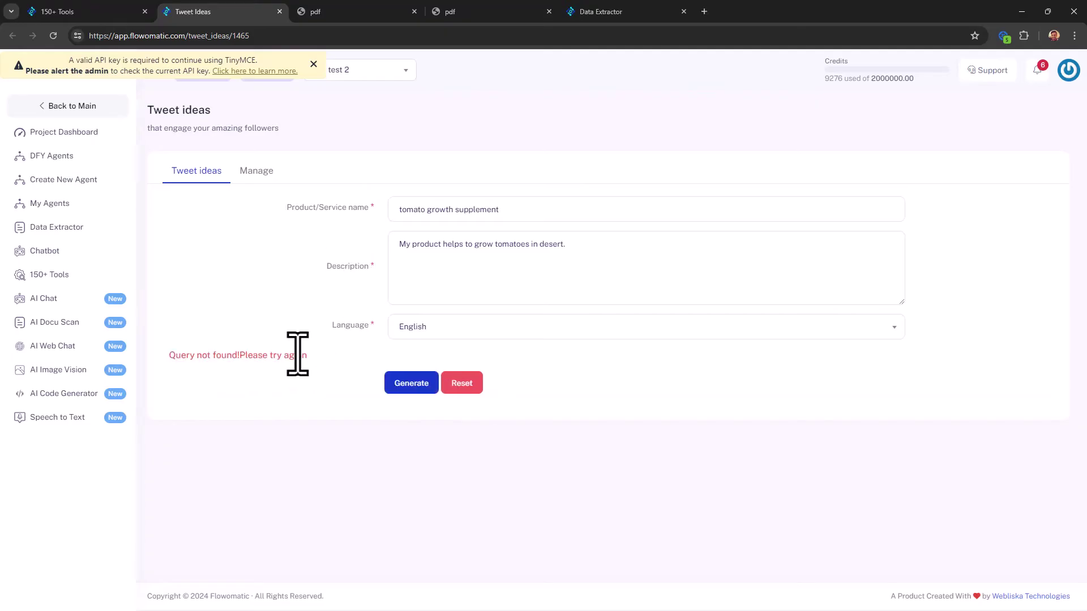
click(262, 184)
click(192, 171)
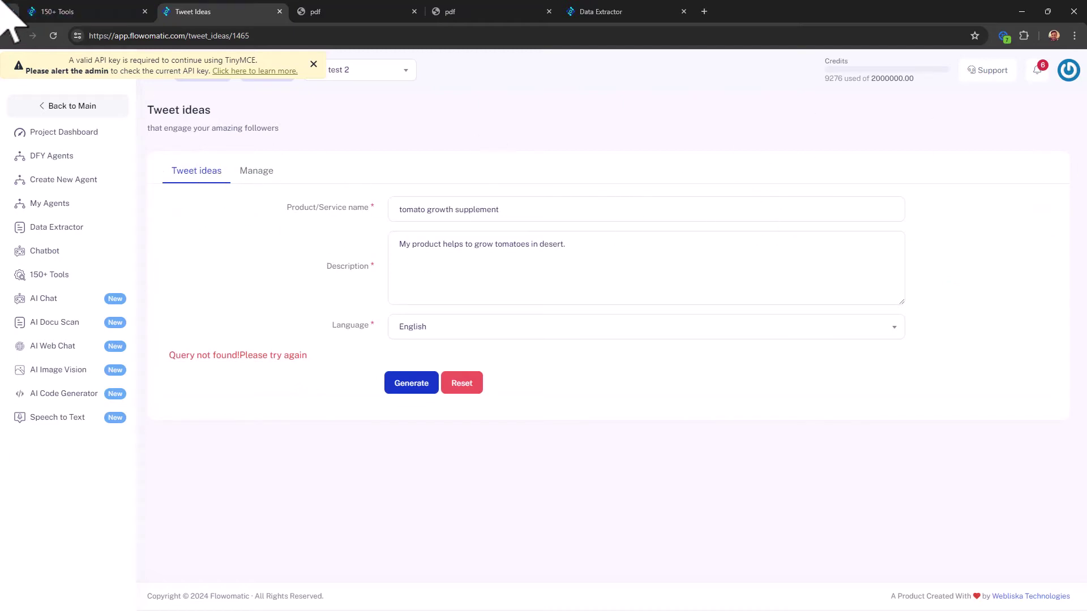
Step: Switch back to the 150+ Tools catalogue page and scroll through it
click(133, 11)
scroll(617, 331, down, 6)
scroll(617, 340, down, 20)
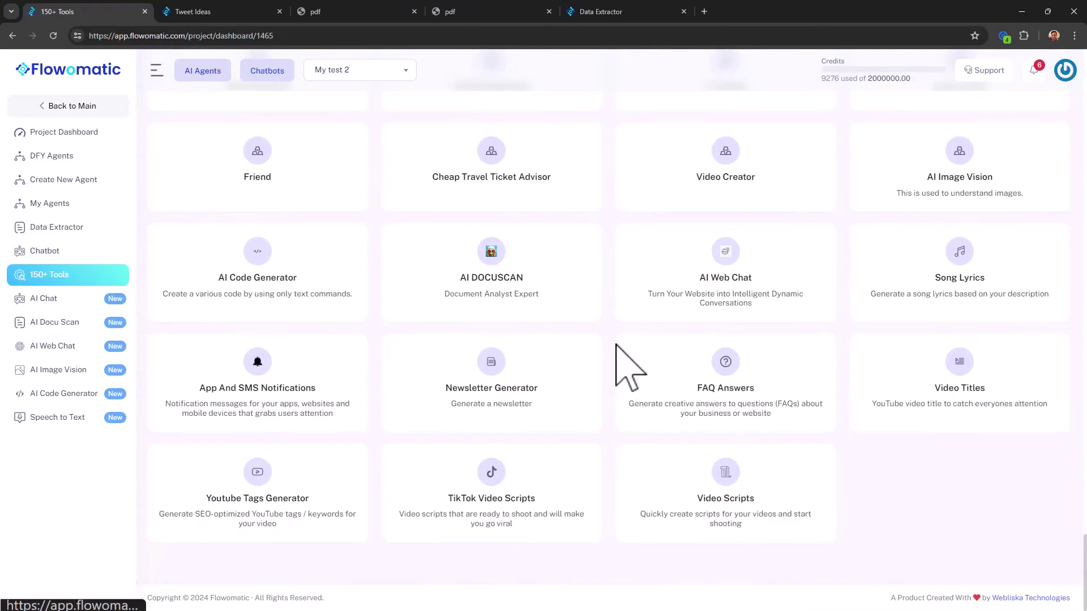
middle_click(837, 571)
middle_click(867, 369)
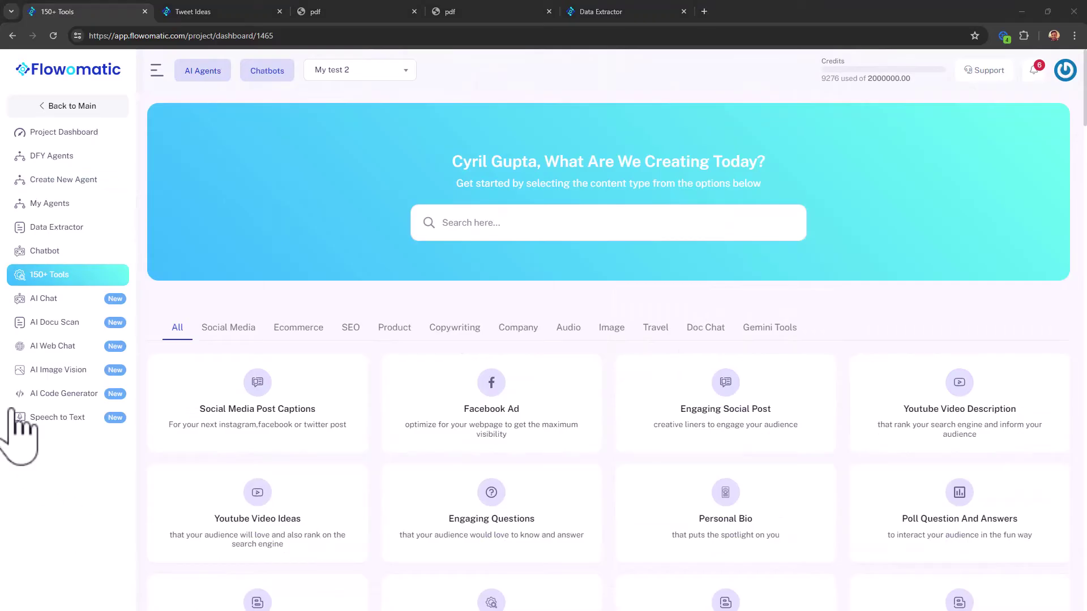
Step: Open AI Chat and browse personas like Travel Guide, Motivational Coach and Screenwriter
click(66, 304)
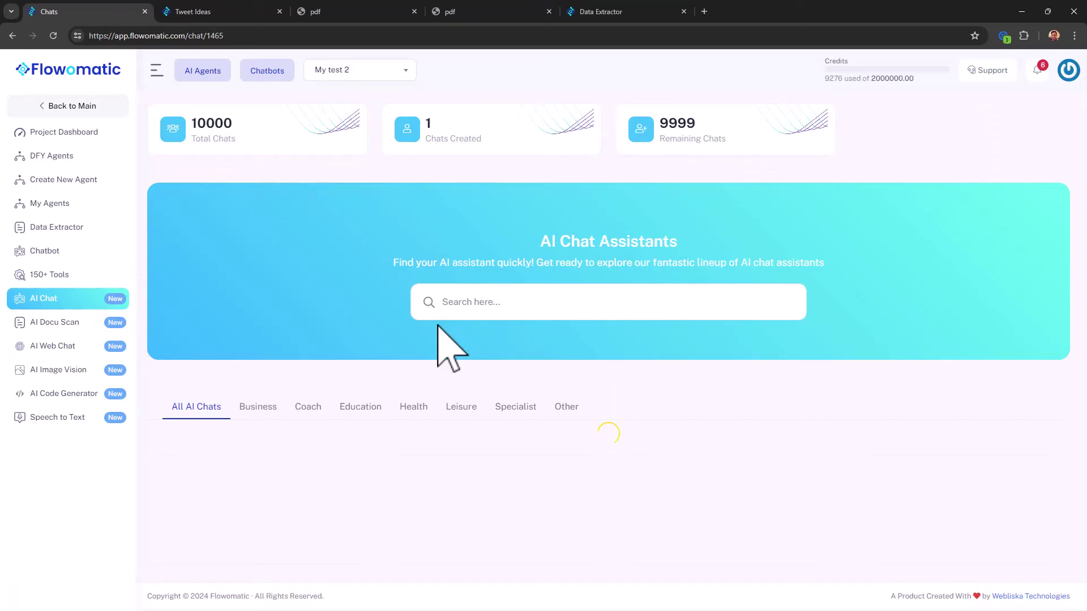
scroll(255, 340, down, 5)
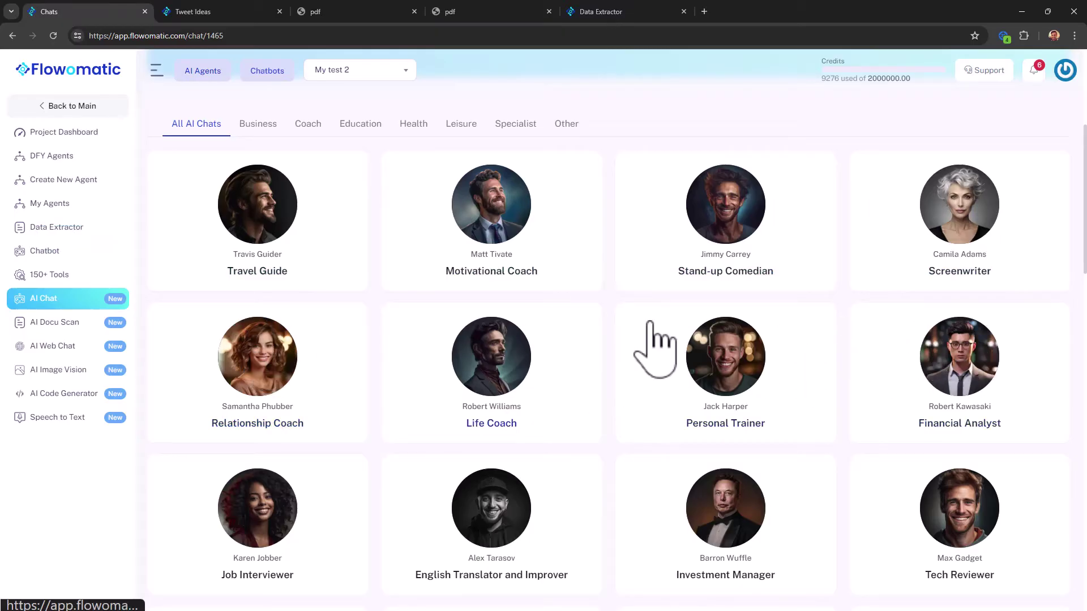
scroll(679, 345, down, 10)
scroll(684, 335, down, 5)
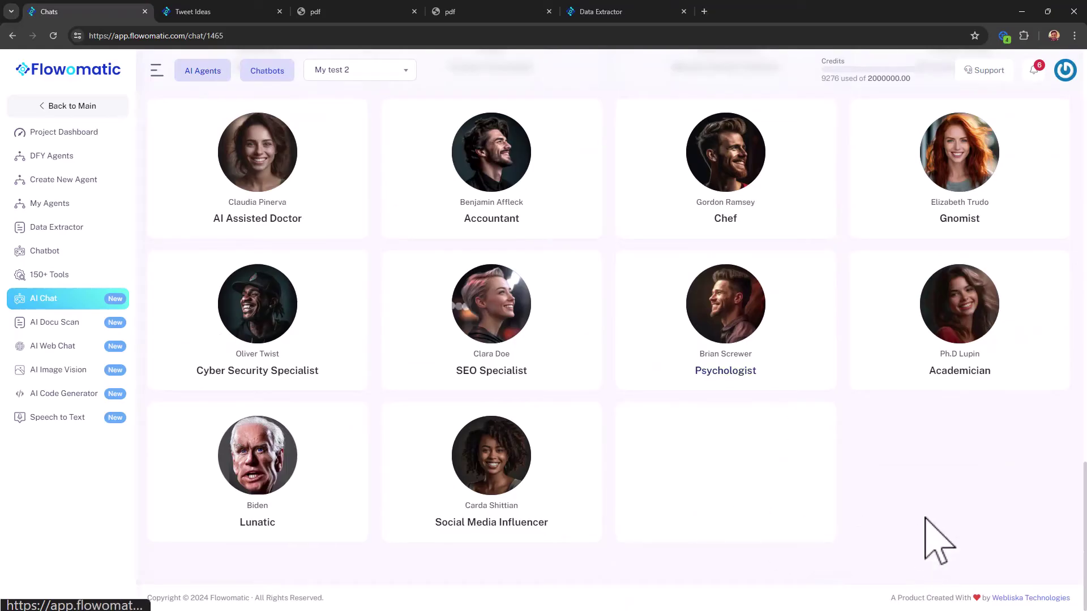
scroll(964, 344, up, 10)
scroll(964, 343, up, 8)
scroll(660, 412, down, 5)
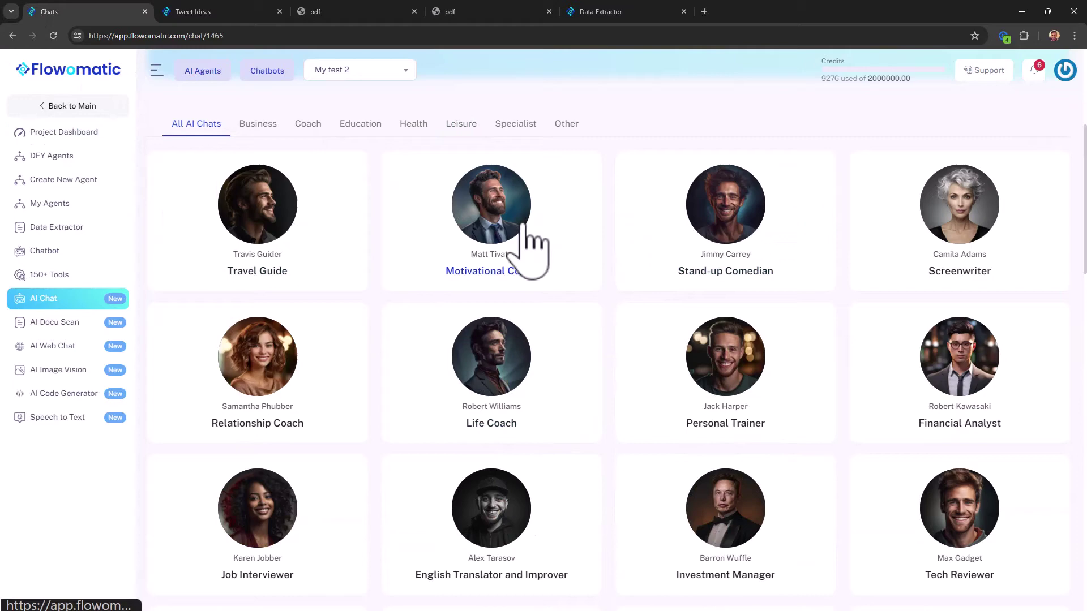
Step: Start a new Motivational Coach chat and ask 'Motivate me to grow tomatoes in the desert'
click(492, 216)
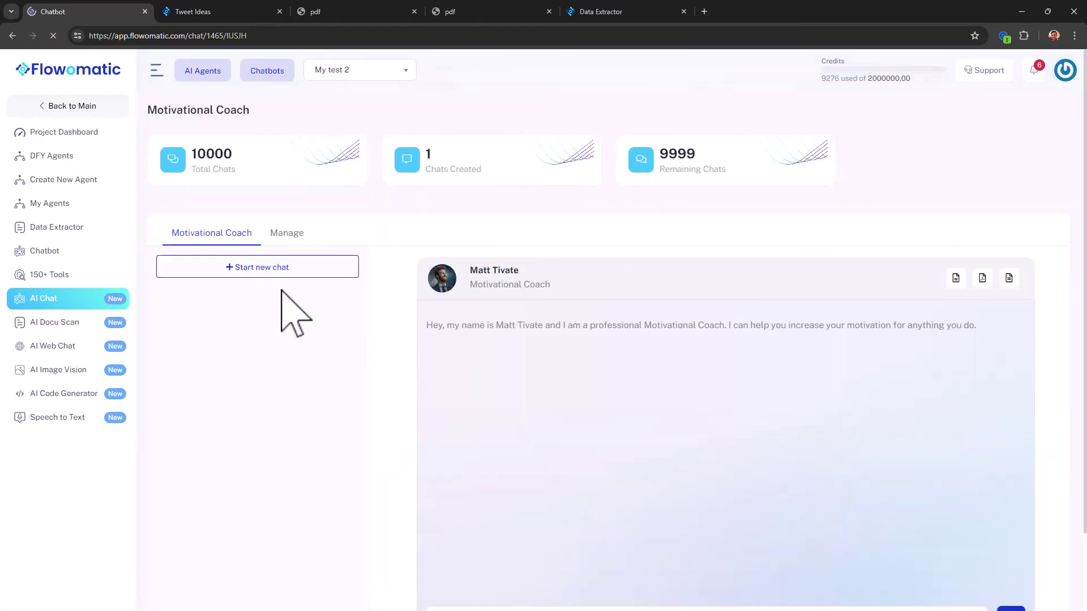
click(337, 267)
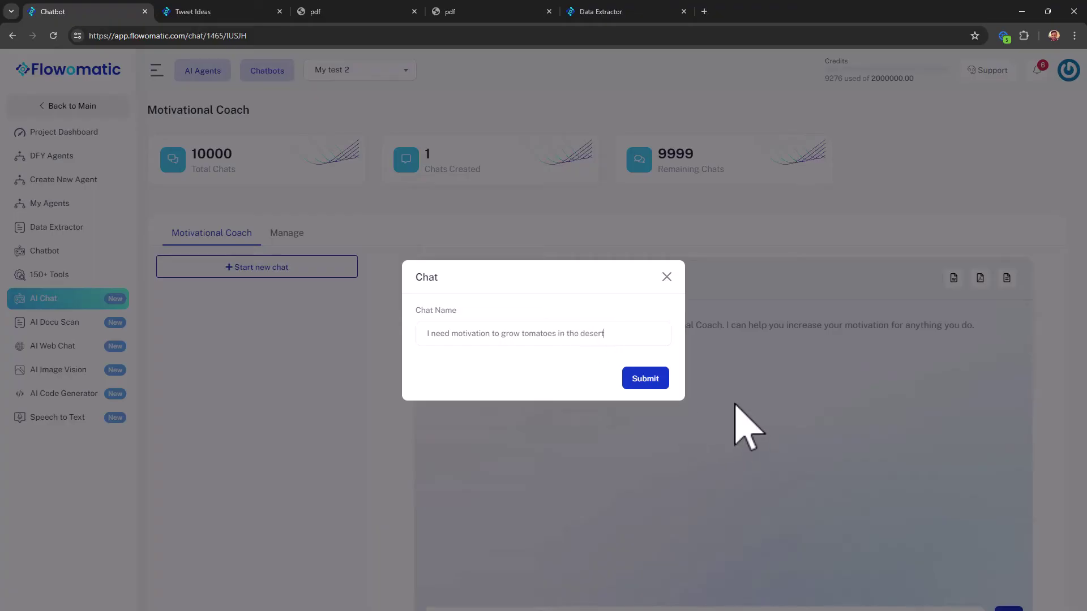
click(646, 378)
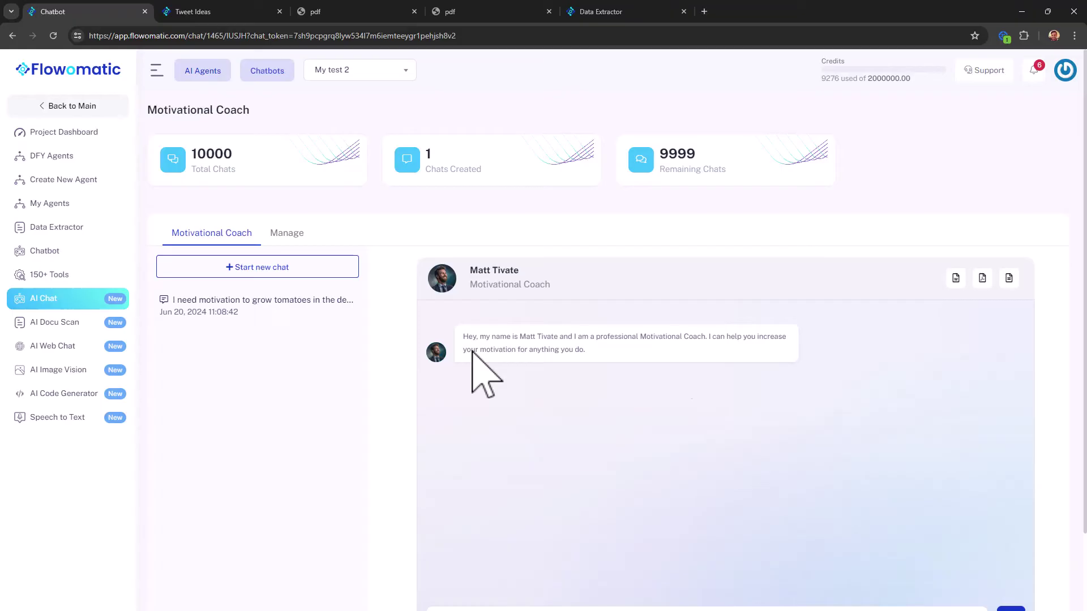
scroll(735, 429, down, 2)
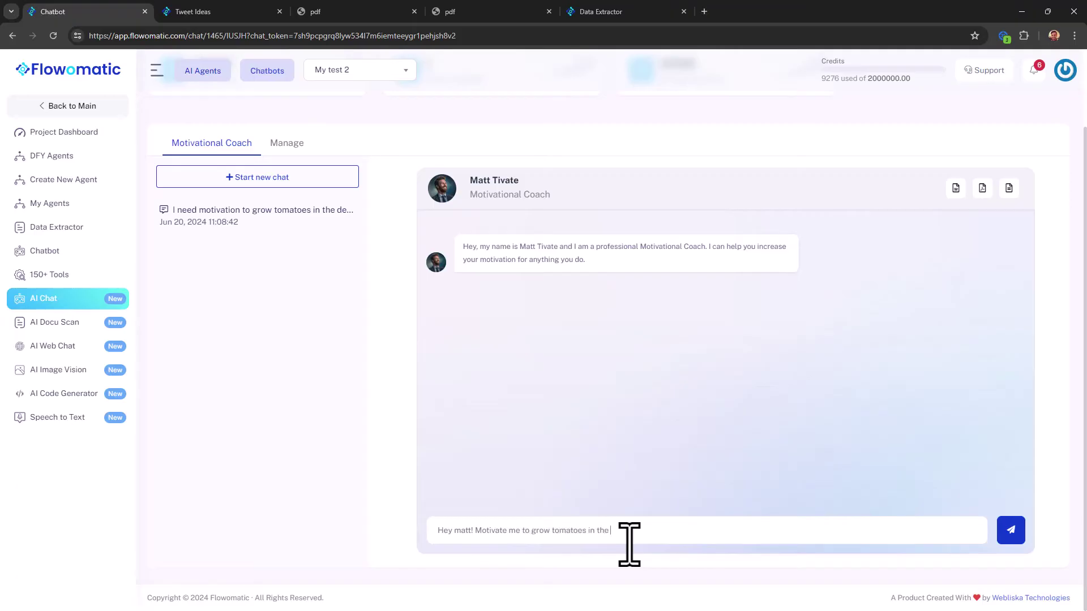
click(1011, 530)
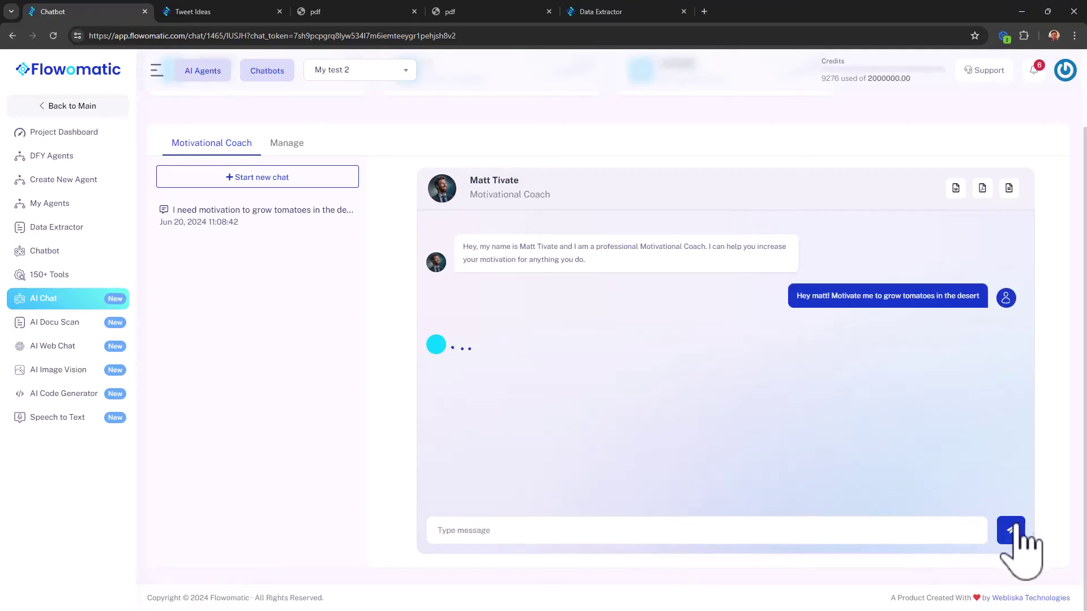
right_click(275, 189)
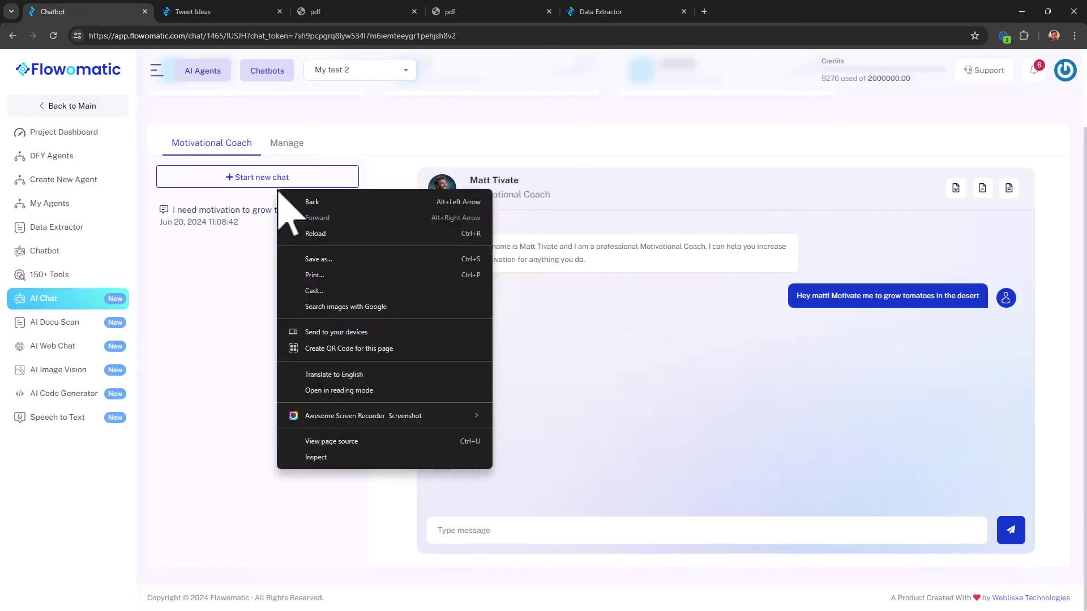
click(368, 508)
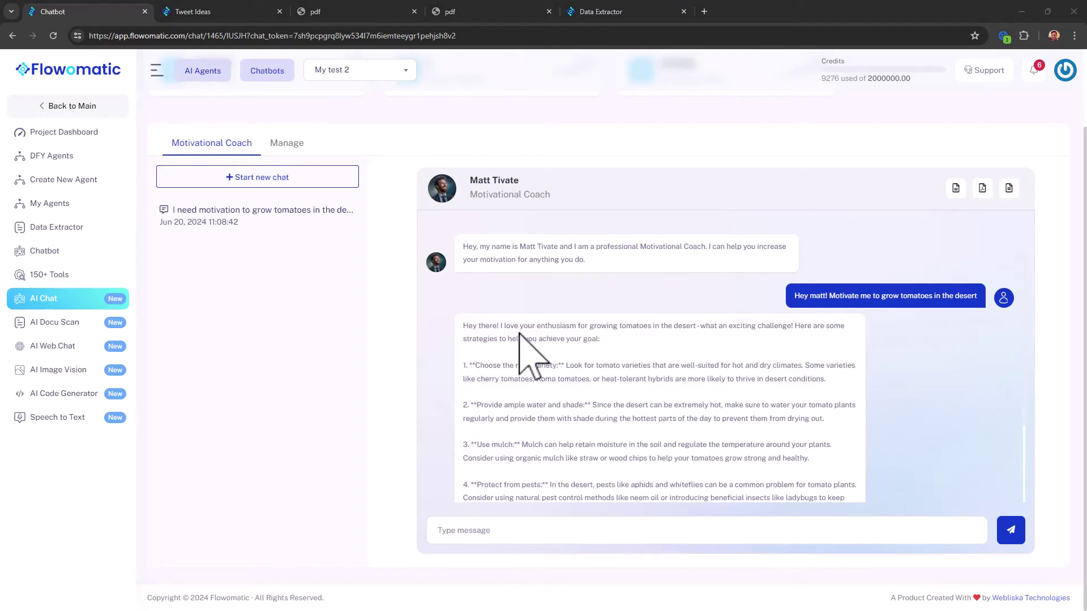
Step: Read through the coach's five growing strategies and closing encouragement
scroll(519, 334, down, 2)
drag(513, 260, 622, 291)
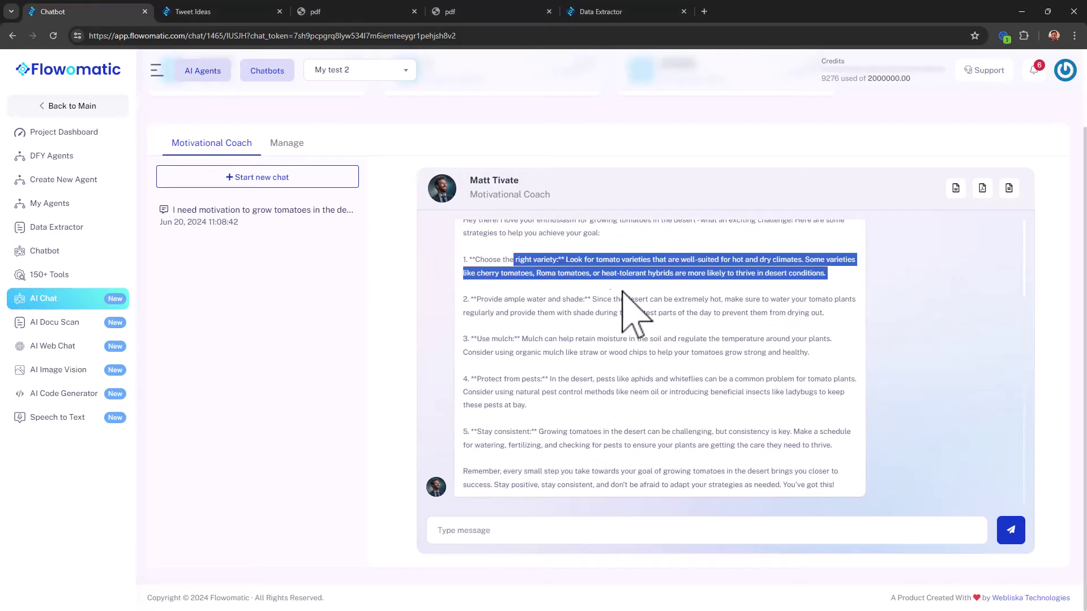
click(653, 272)
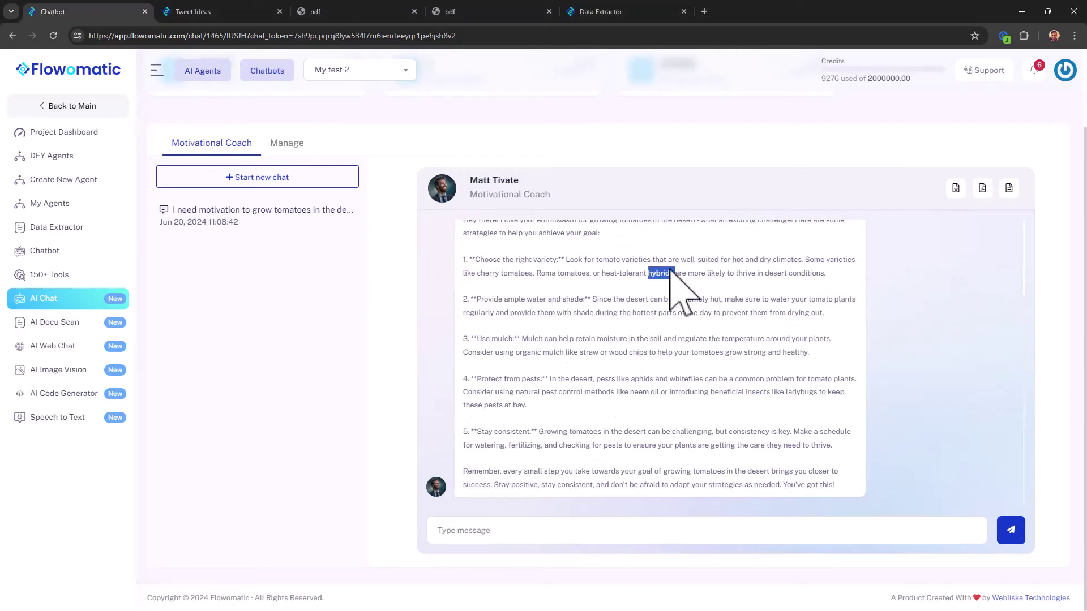
click(671, 272)
scroll(634, 368, up, 2)
scroll(626, 364, down, 2)
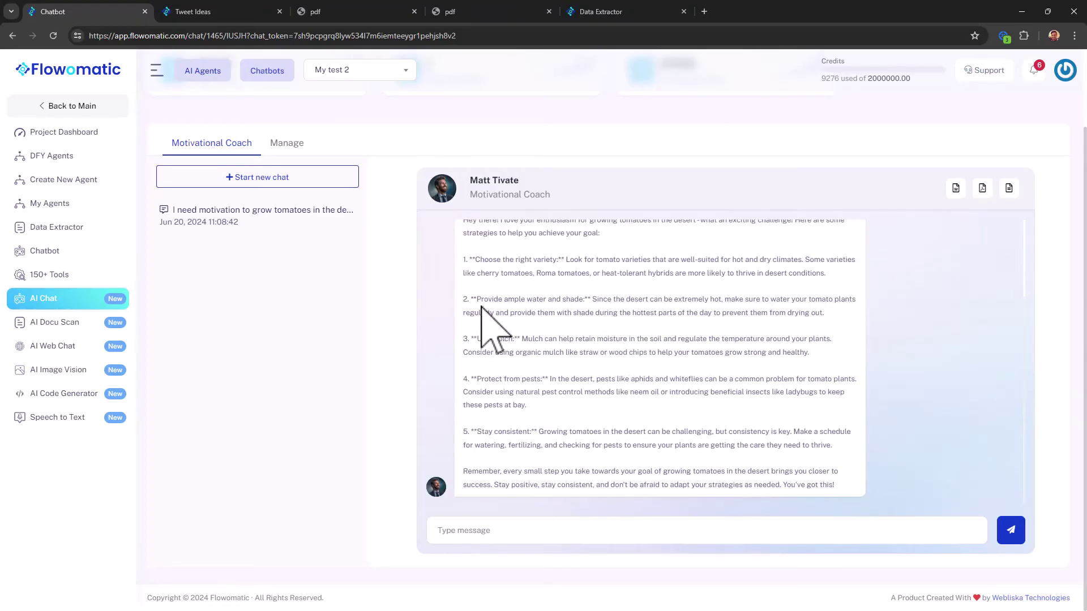
drag(482, 306, 635, 339)
triple_click(613, 383)
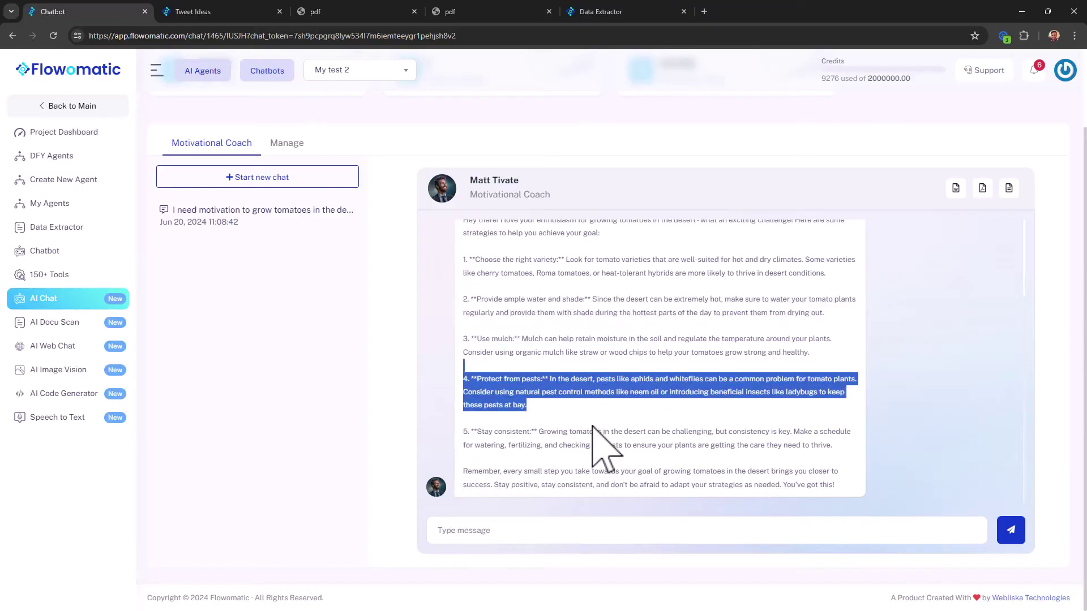
drag(593, 430, 669, 477)
click(656, 478)
drag(538, 471, 775, 480)
click(771, 485)
Step: Navigate back to the previous chat page
scroll(478, 388, up, 3)
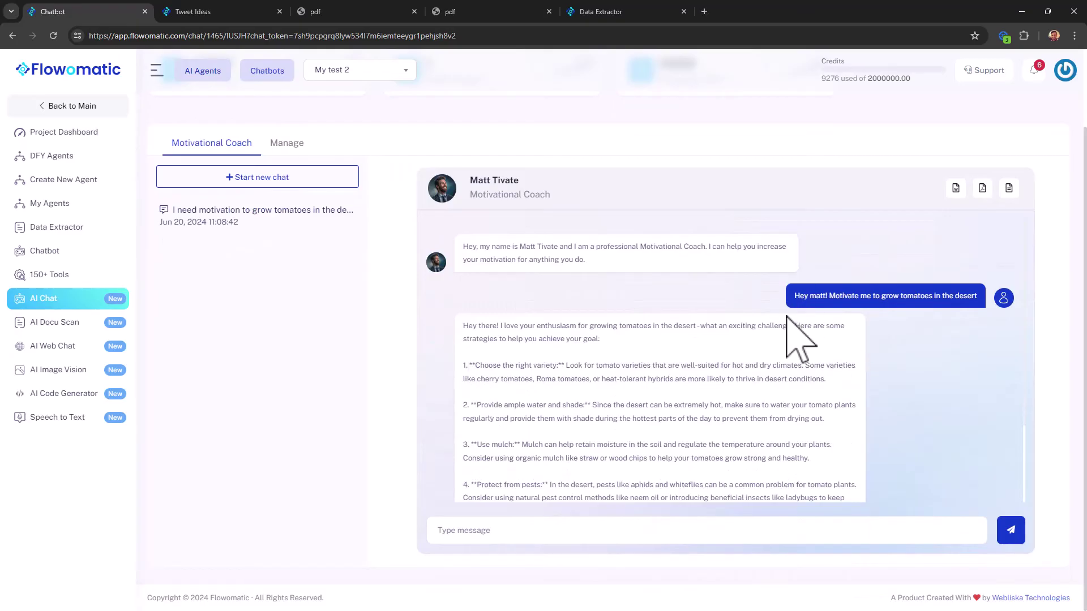
scroll(788, 326, down, 2)
scroll(486, 348, up, 1)
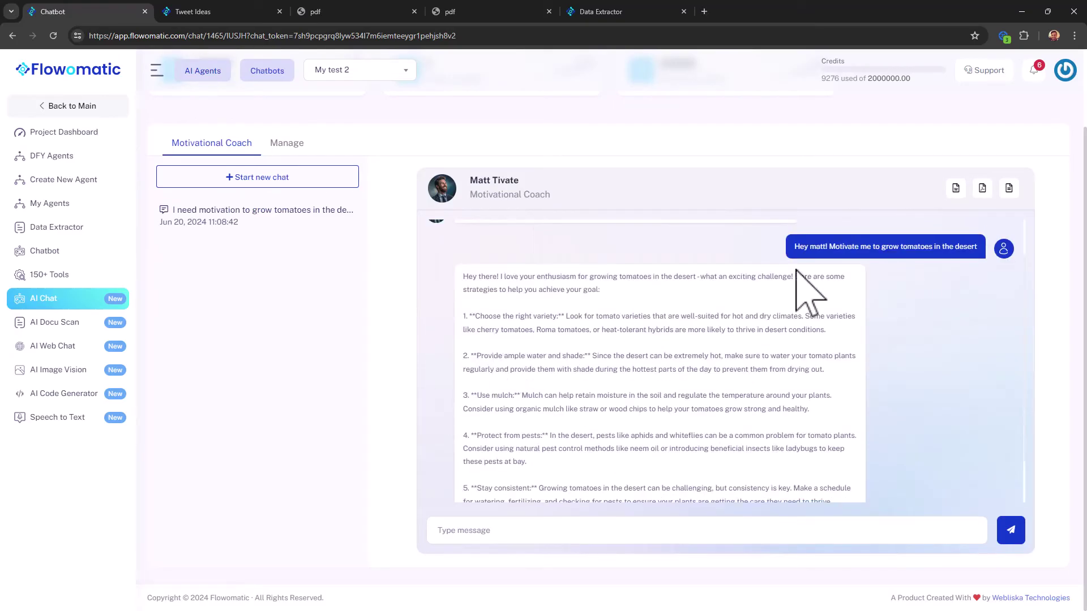
right_click(386, 229)
click(444, 238)
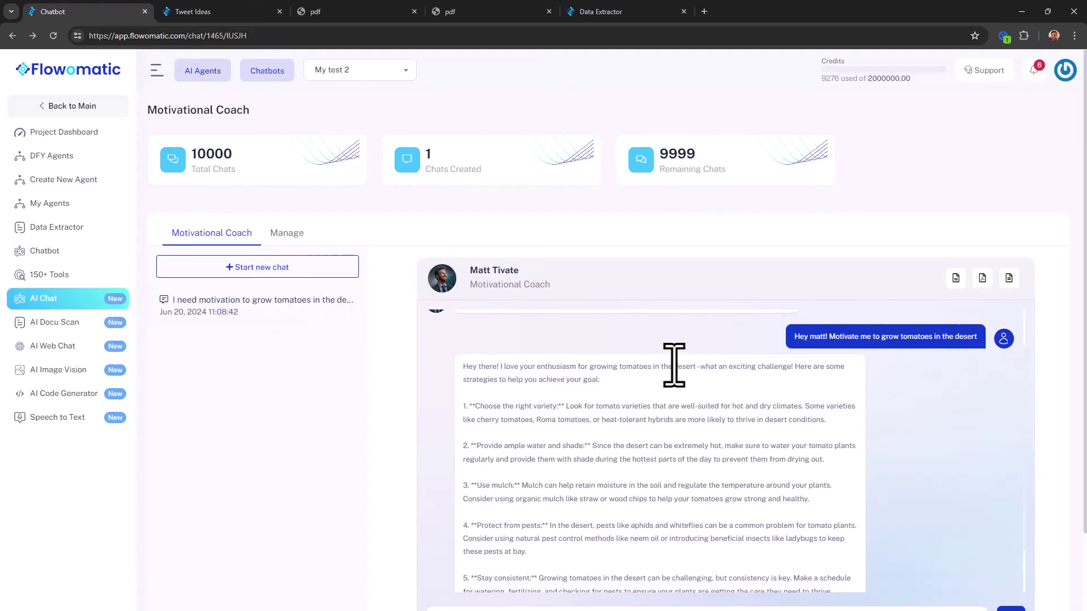
scroll(673, 365, down, 3)
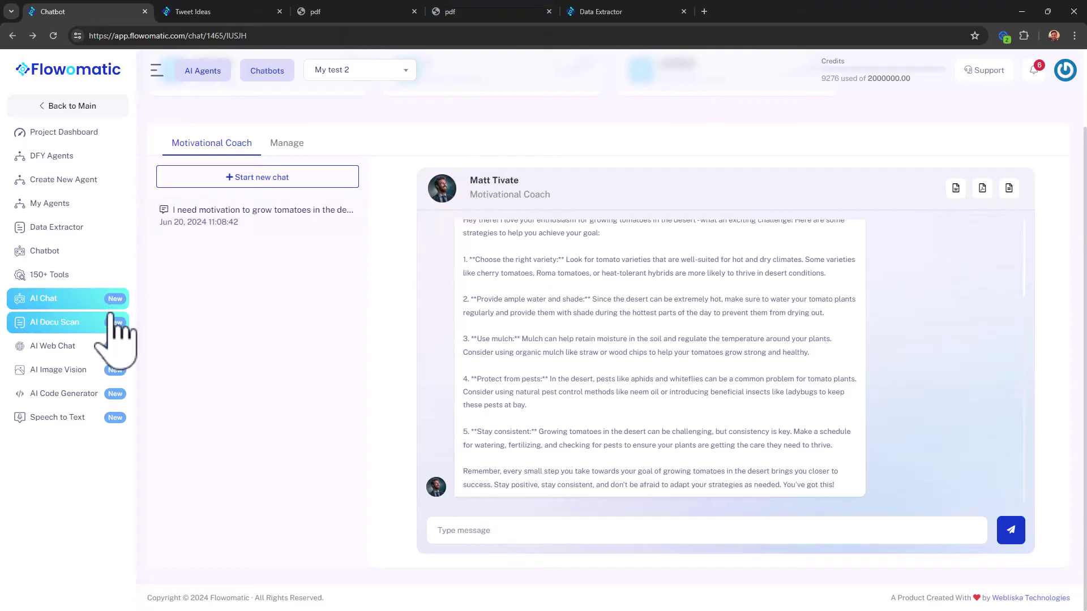
Step: In AI Docu Scan, download the document chat as document.pdf and preview it
click(105, 323)
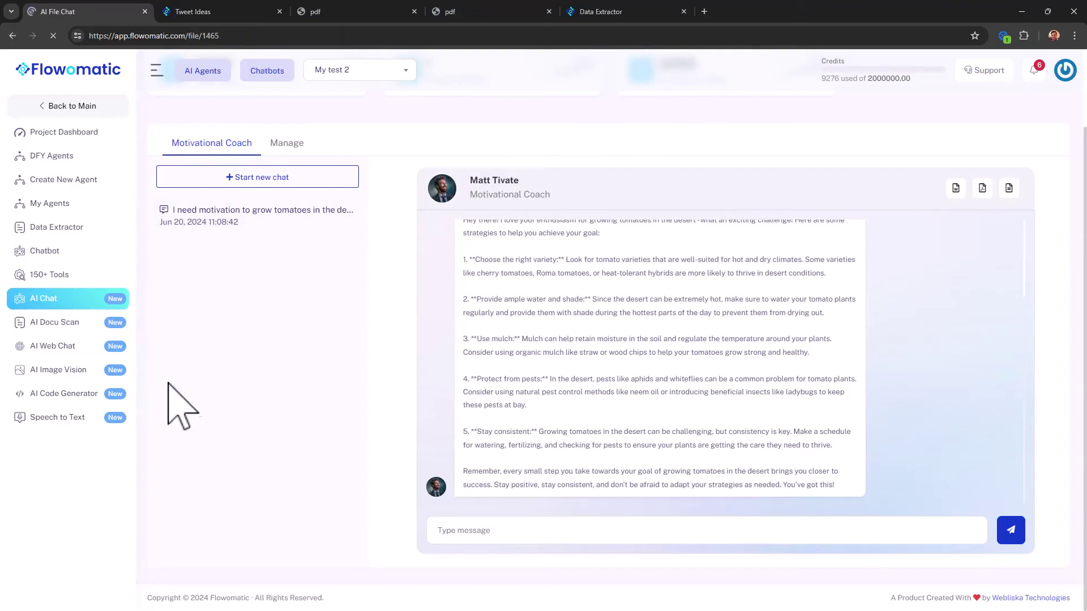
scroll(317, 312, down, 2)
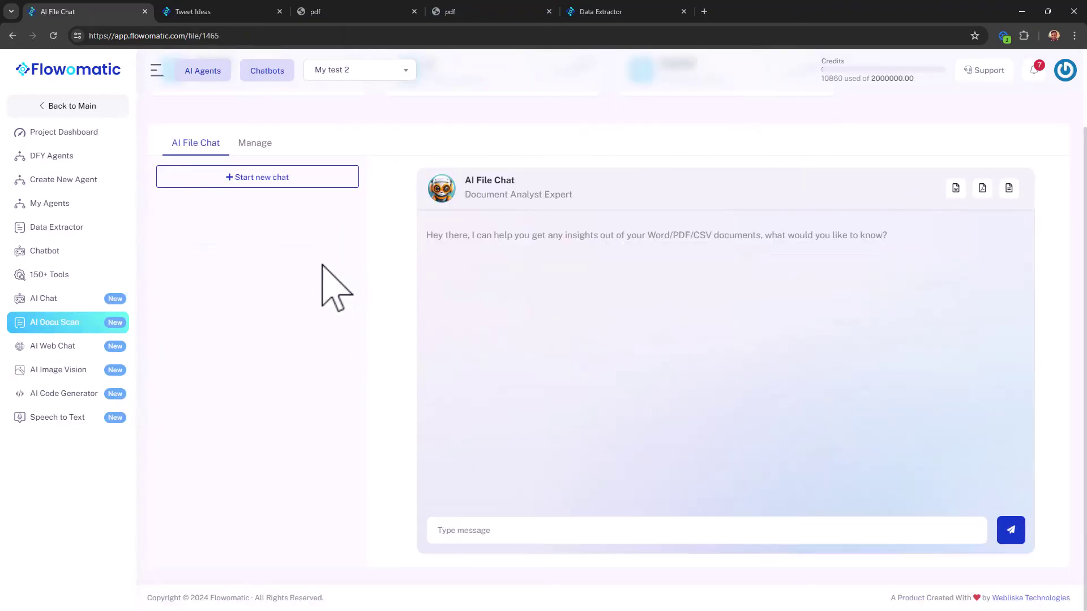
click(982, 189)
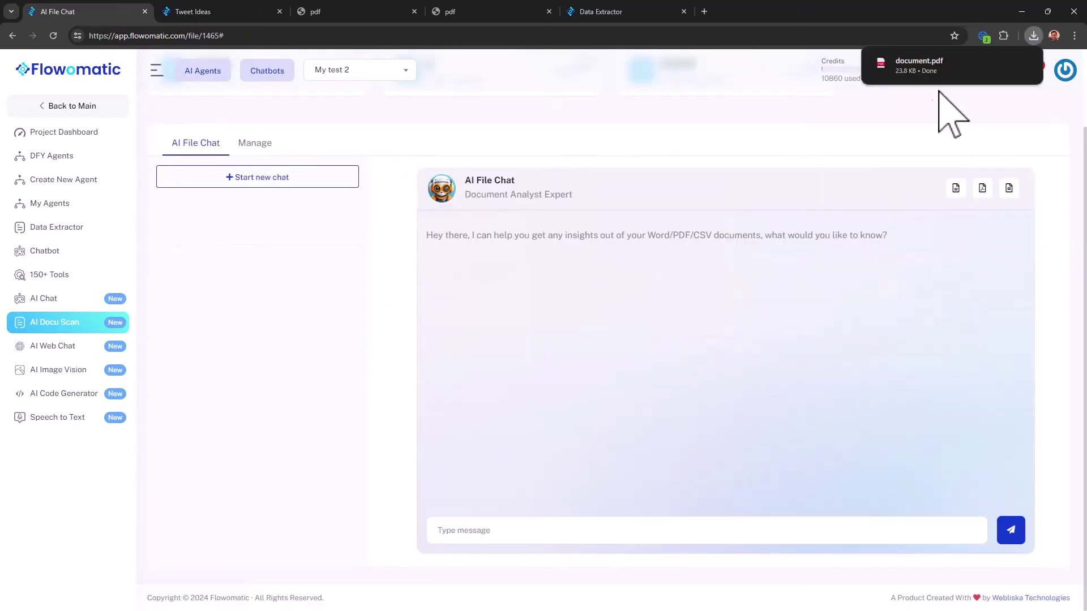
click(933, 73)
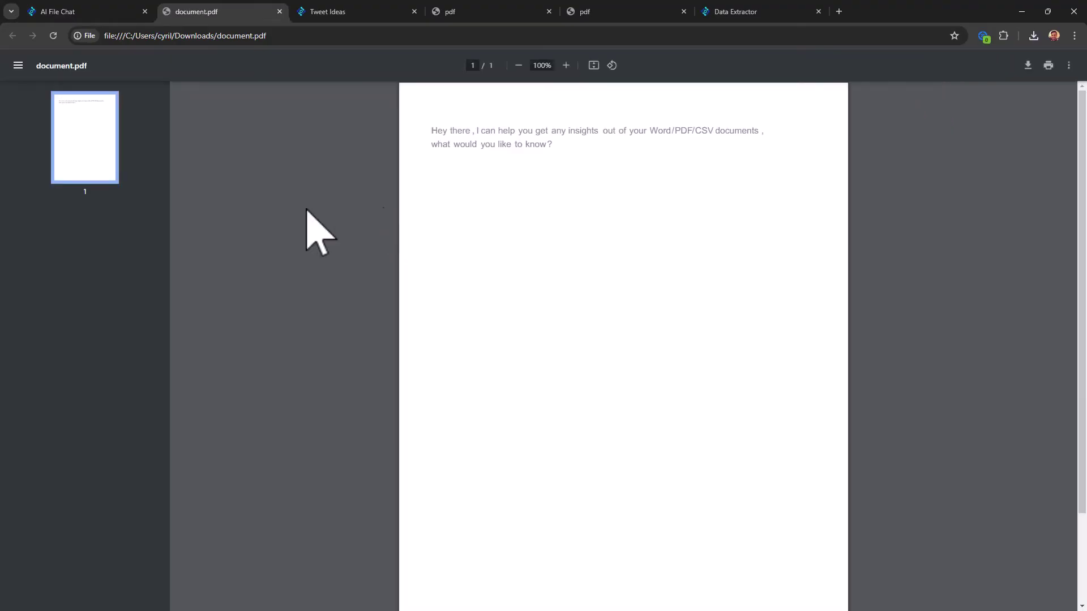
middle_click(195, 6)
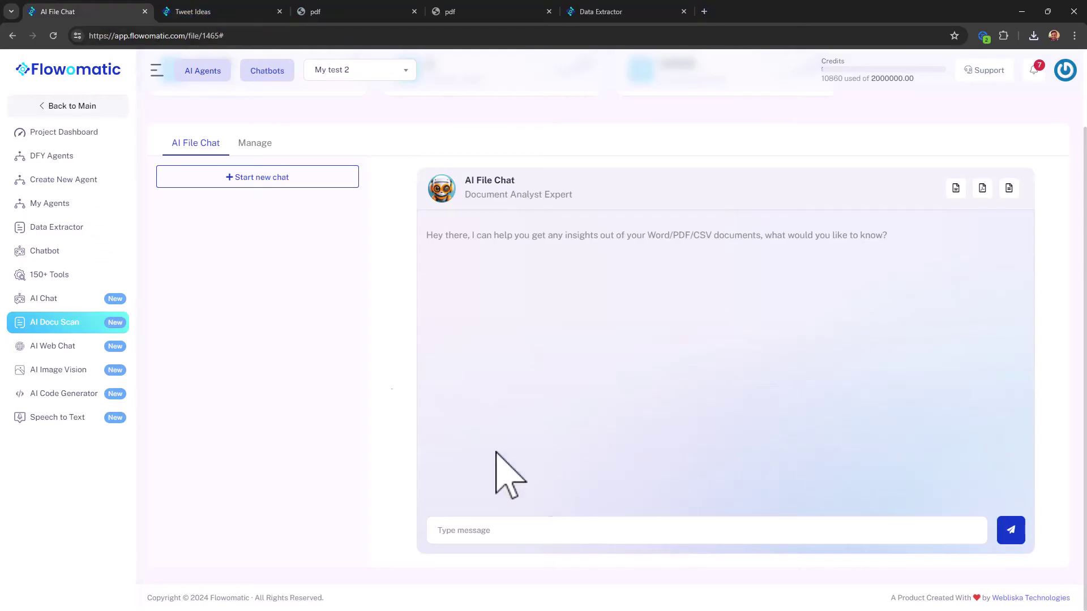
Step: Create a new document chat by uploading the invoice PDF from Downloads
click(268, 179)
click(446, 337)
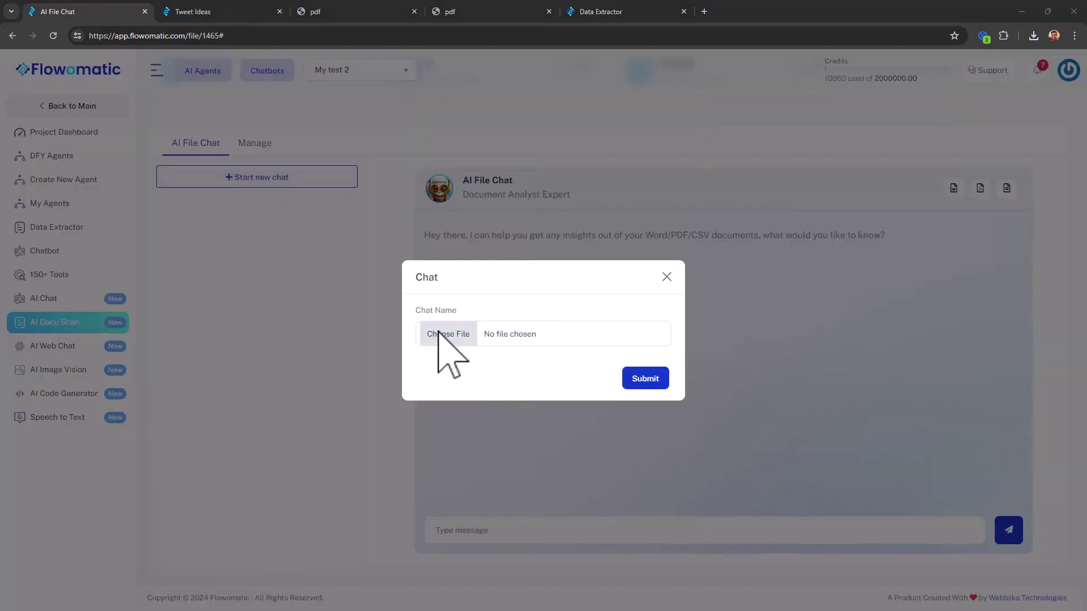
click(57, 129)
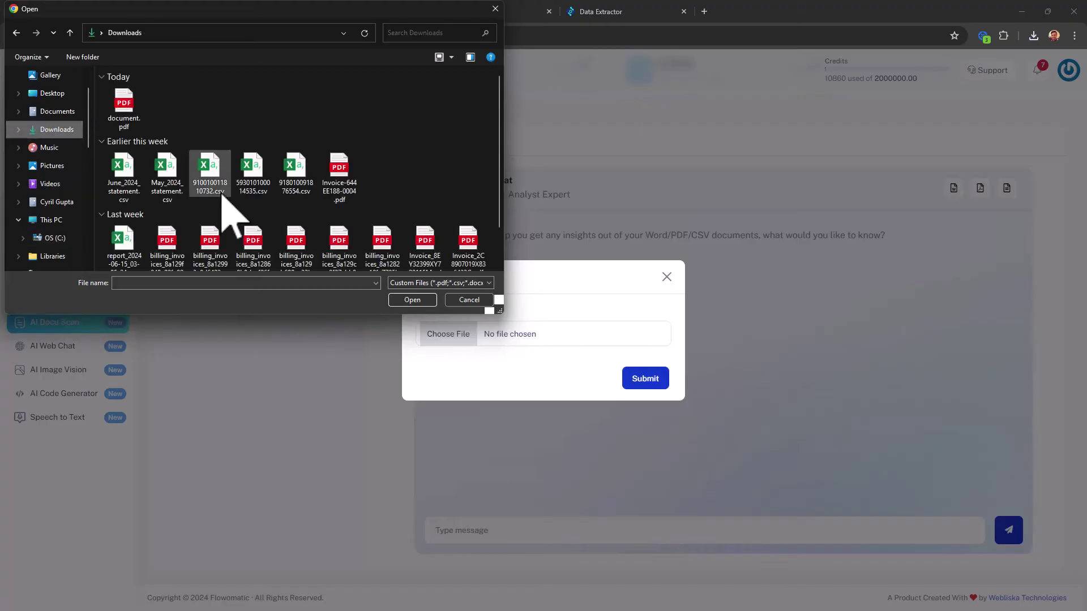
double_click(346, 170)
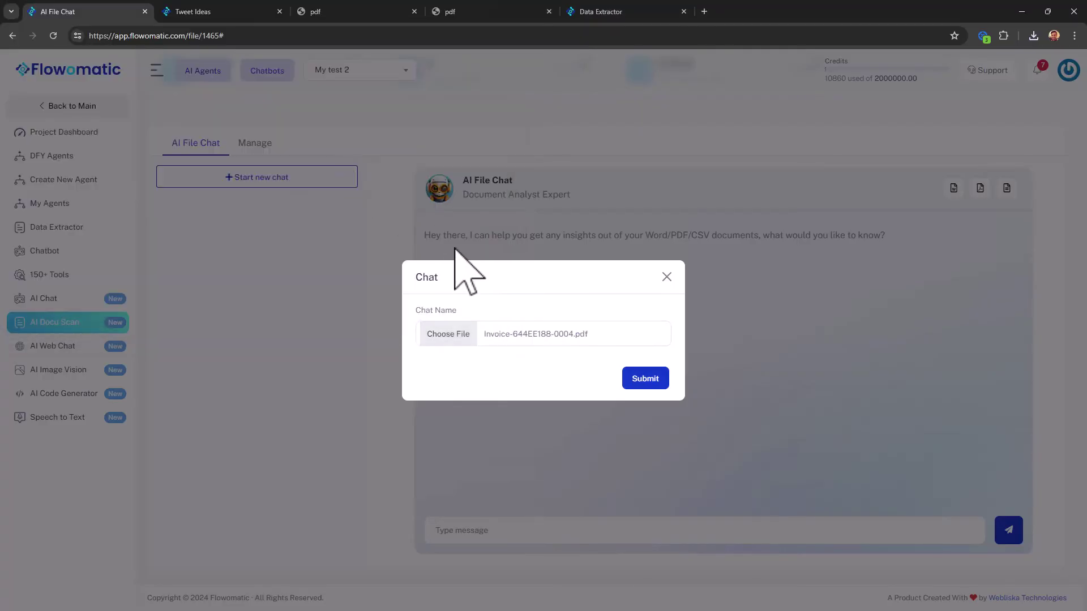
click(658, 384)
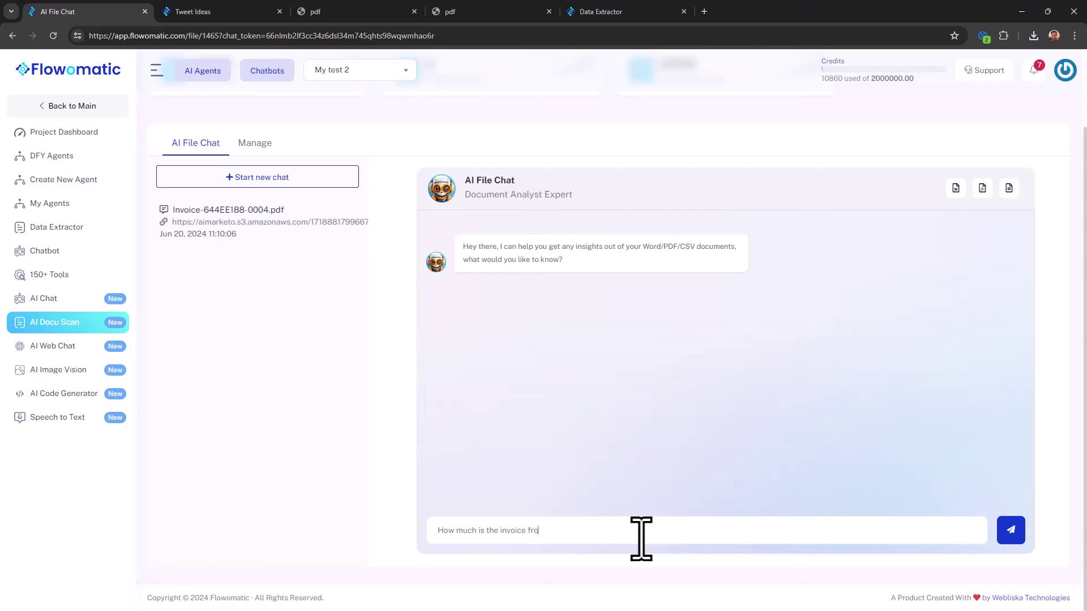
Step: Ask how much the invoice is for and read the $4.28 USD total answer
key(Return)
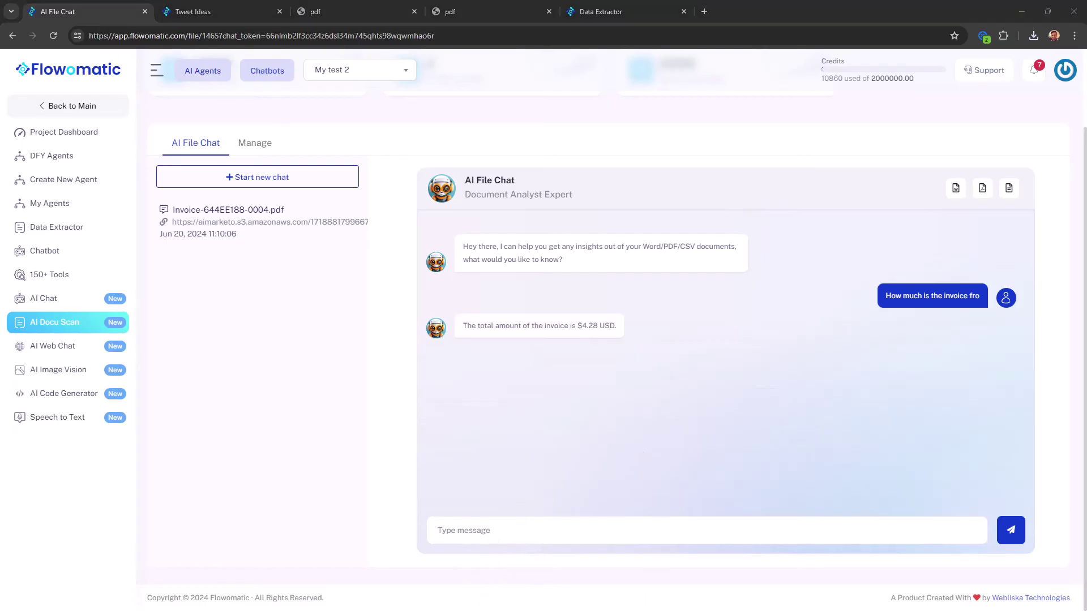
drag(530, 324, 637, 333)
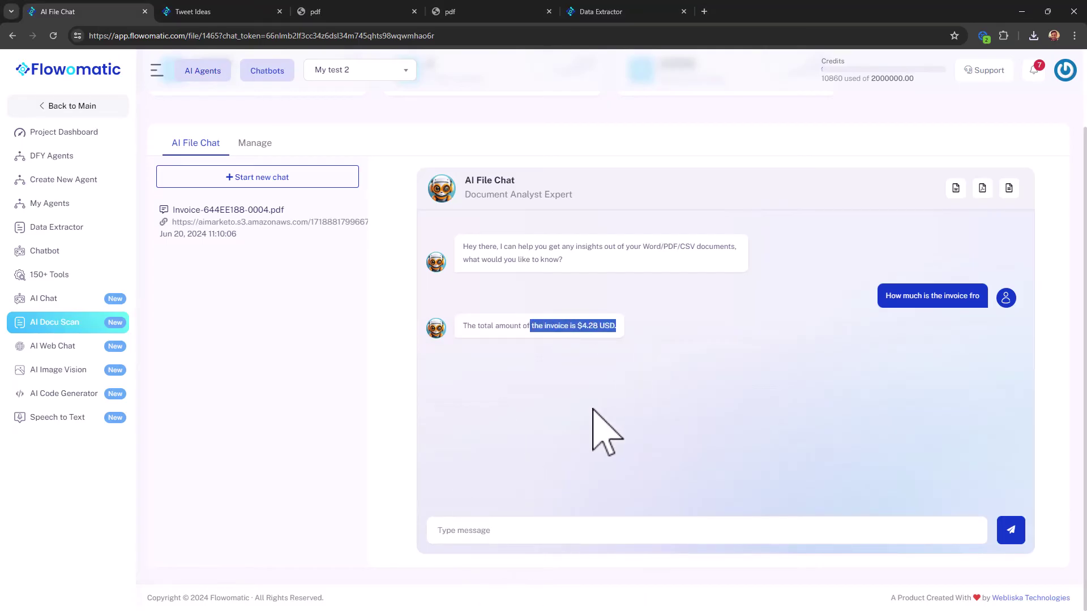
click(573, 393)
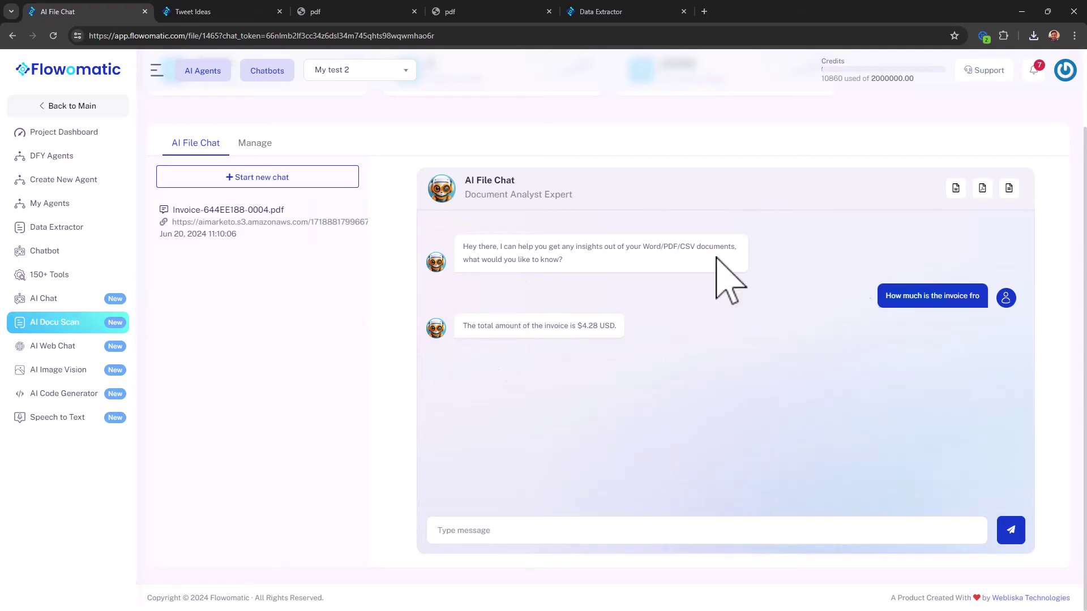
mouse_move(263, 232)
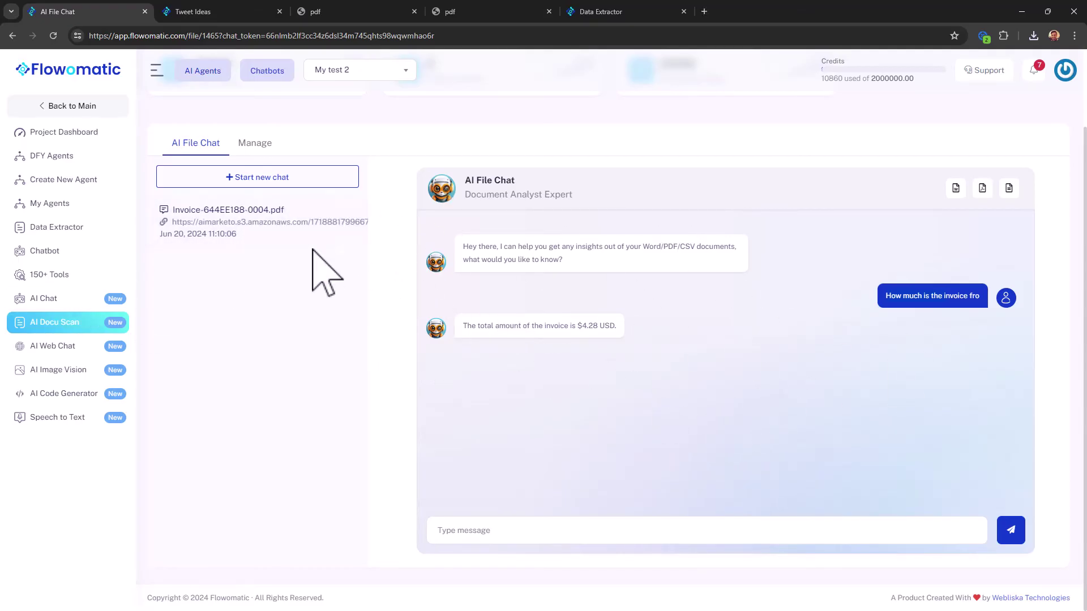
mouse_move(362, 230)
Step: Open AI Web Chat, view its website-URL prompt for a new chat, and close it
click(62, 346)
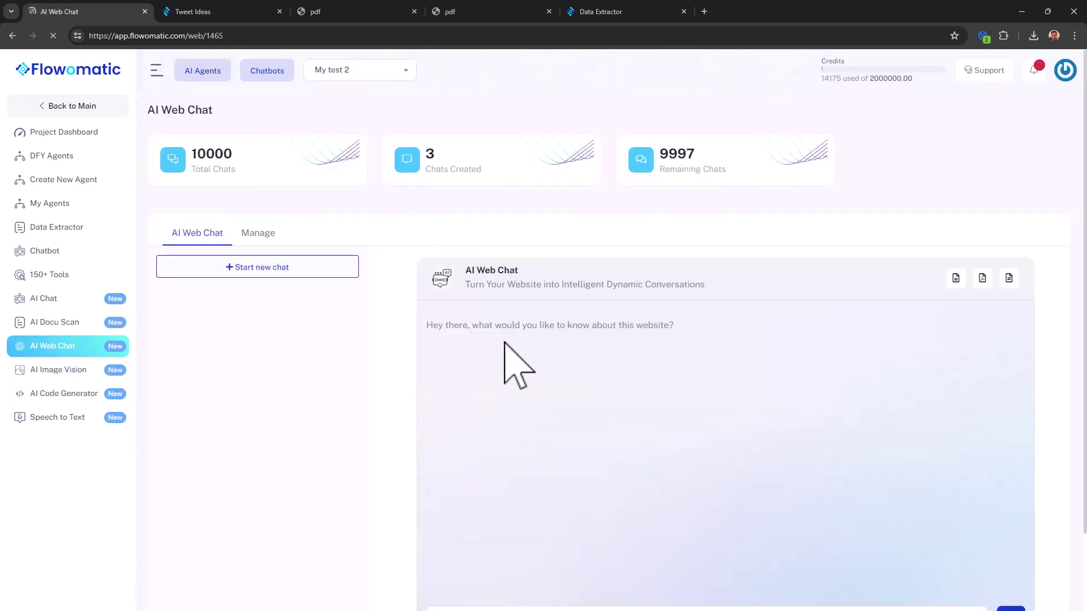
click(202, 273)
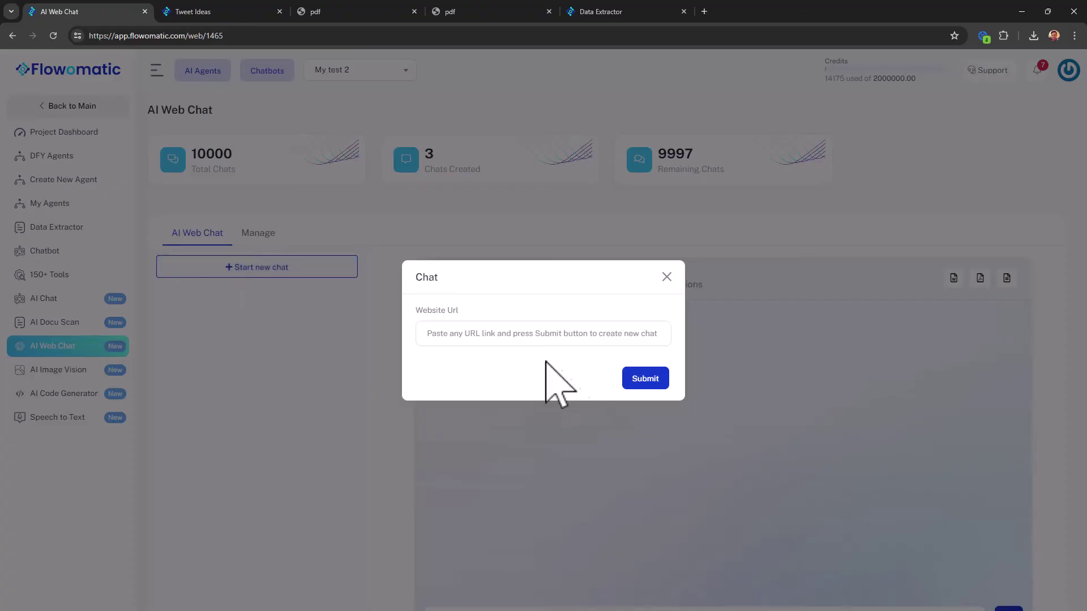
click(666, 277)
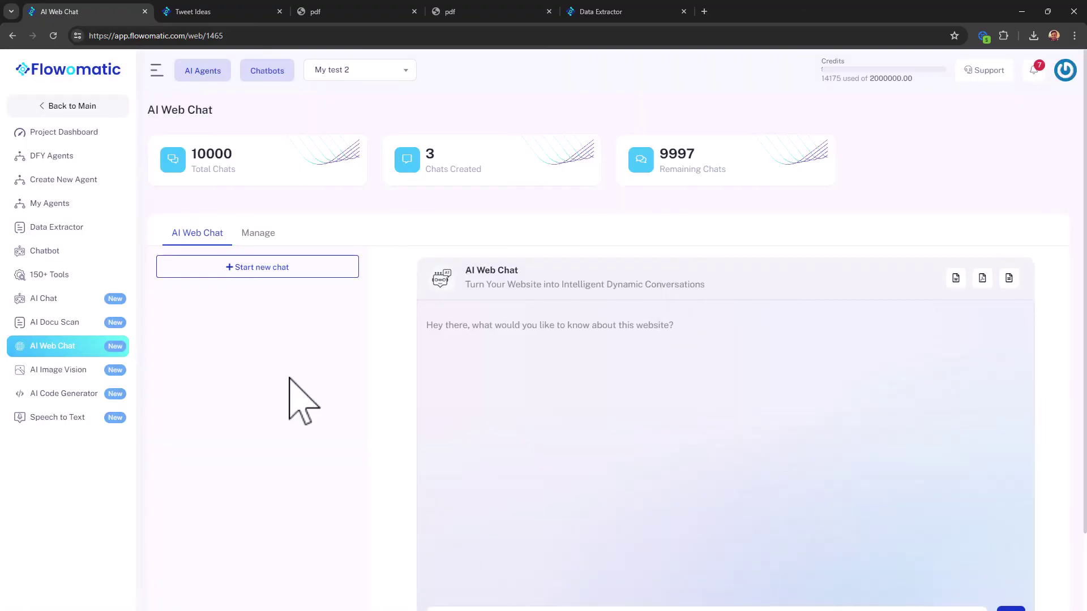
Step: Load guesswho2.jpg in AI Image Vision and ask how many people there are and what they're doing
click(68, 370)
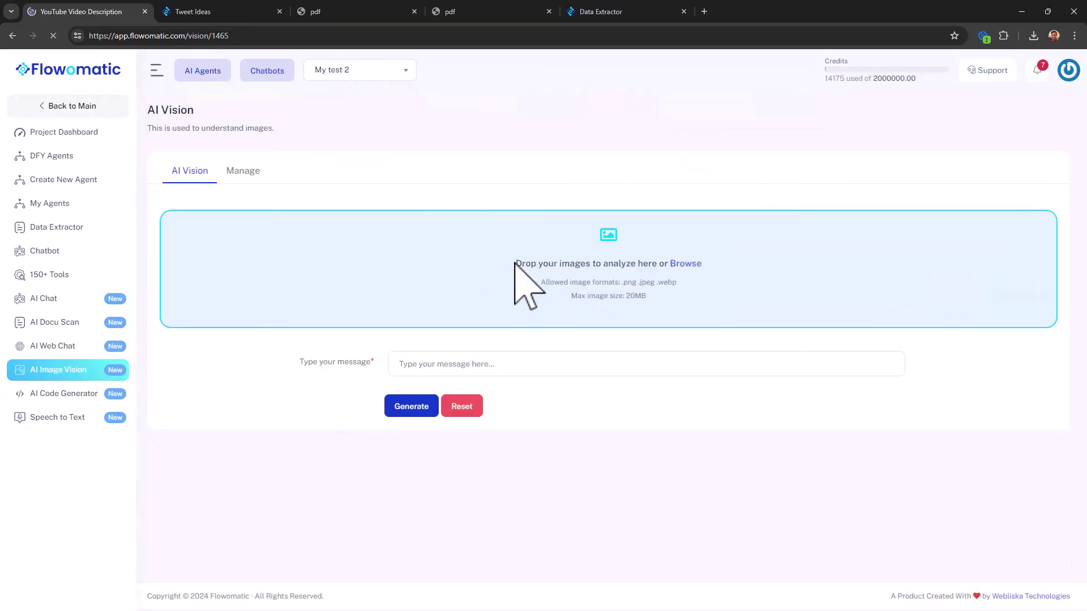
click(685, 269)
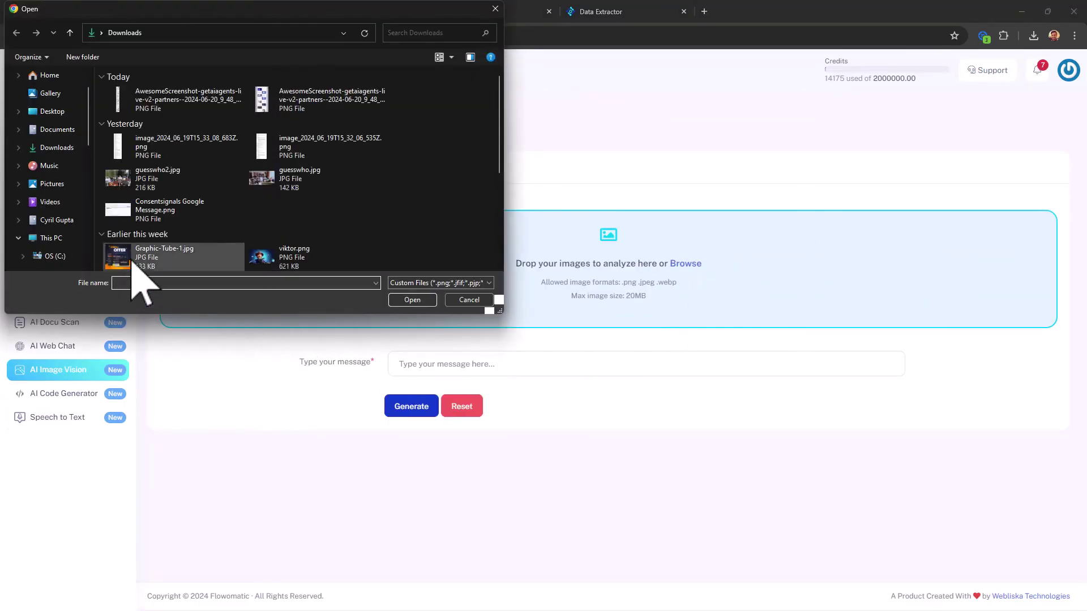
double_click(165, 180)
scroll(566, 402, down, 1)
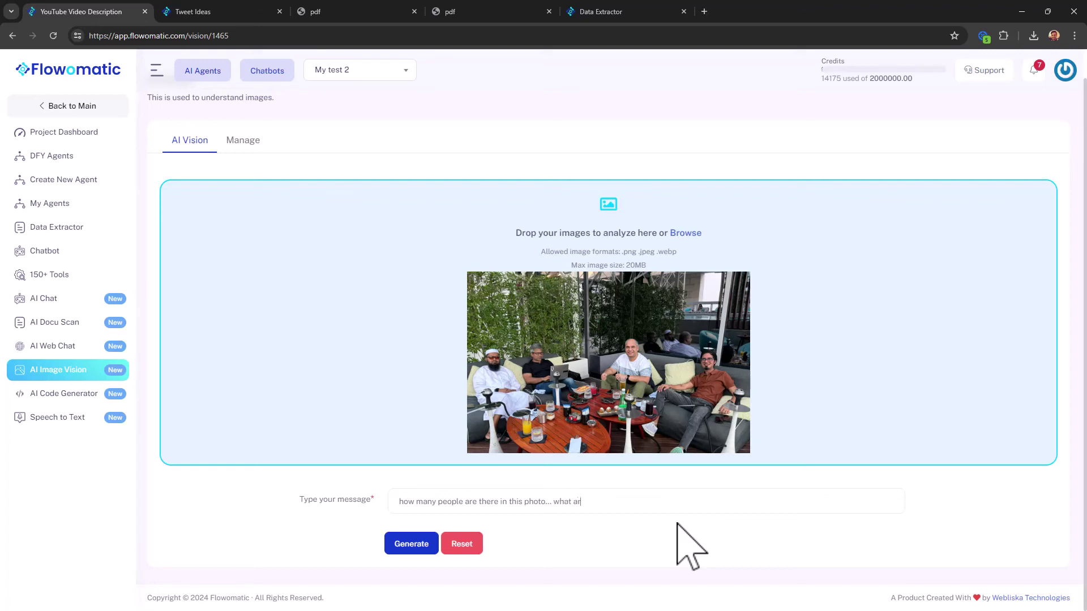
click(422, 544)
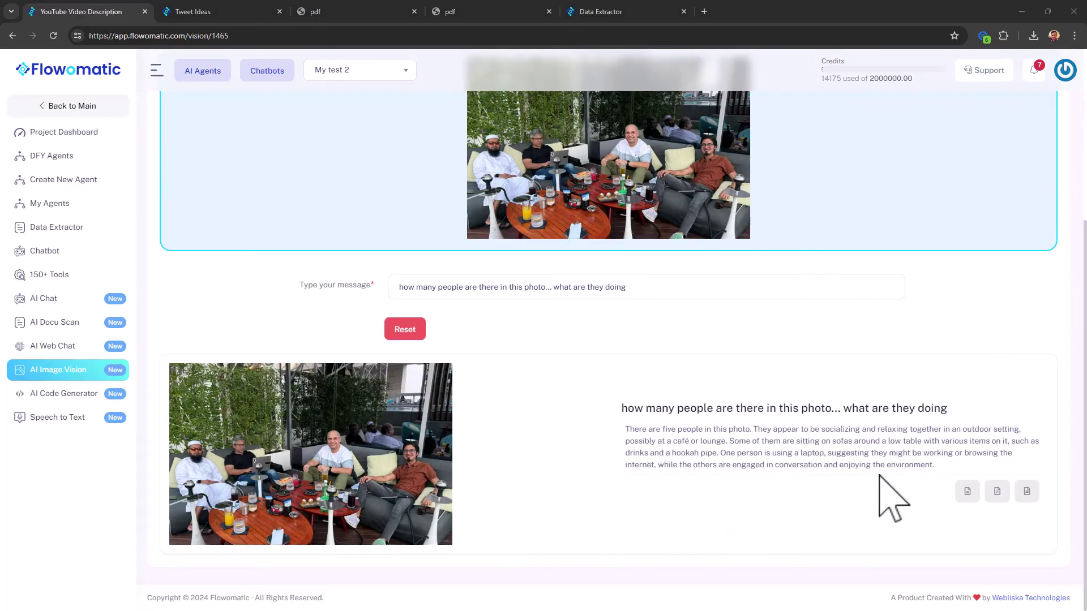
Step: Read the description of five people socializing outdoors at a lounge
drag(821, 430, 911, 504)
click(911, 504)
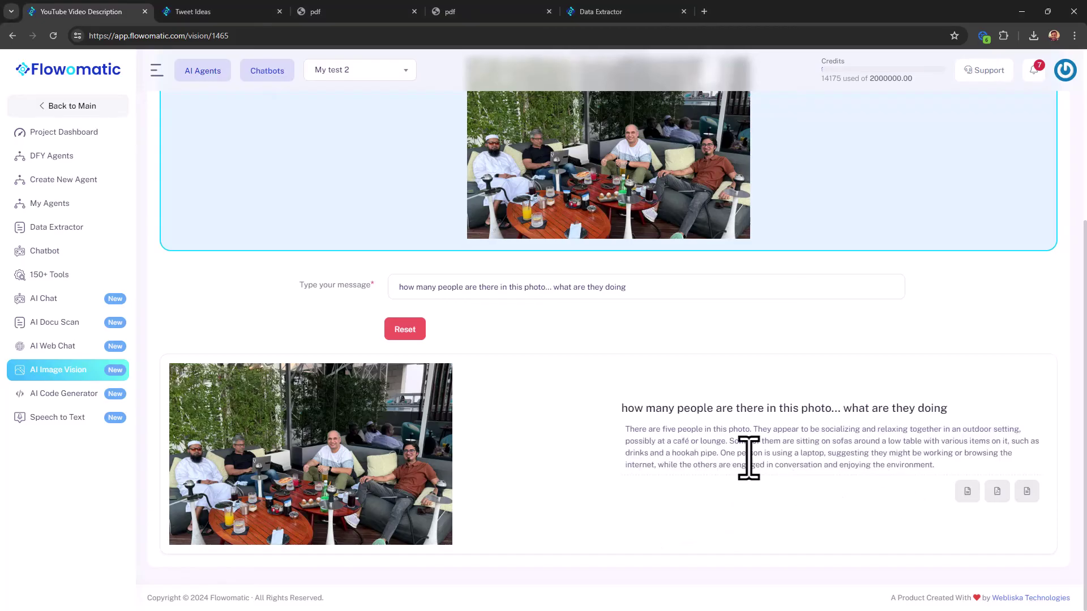
drag(749, 452, 960, 488)
click(775, 457)
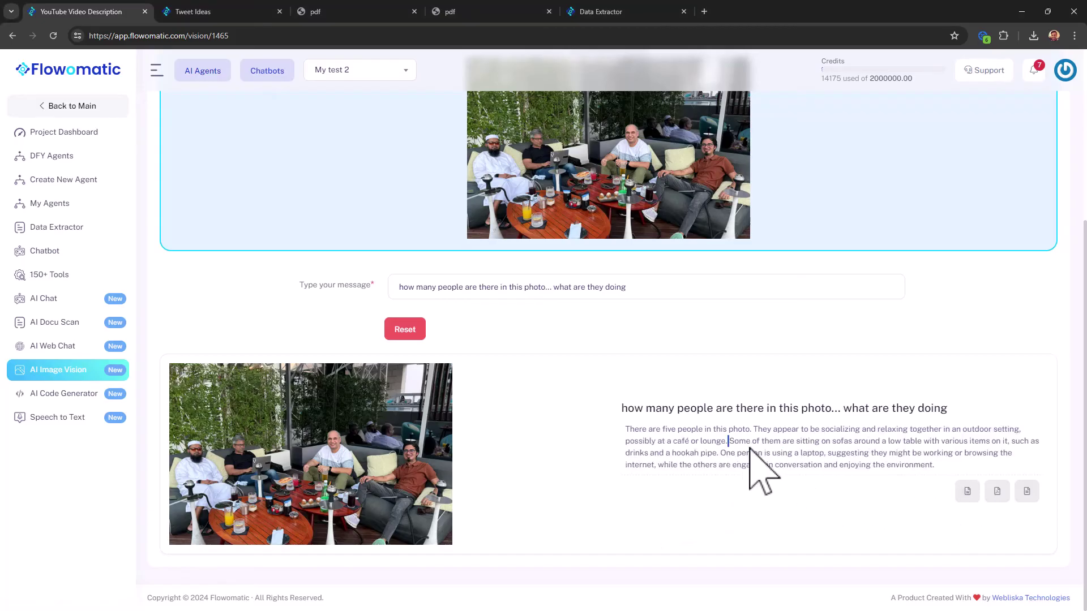
drag(730, 441, 873, 477)
click(829, 502)
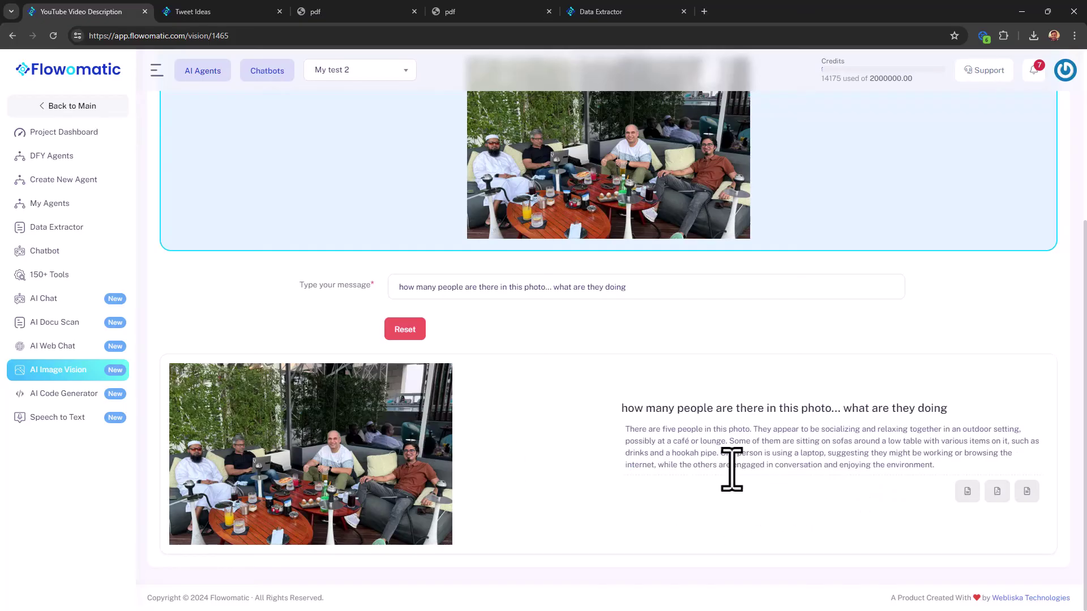
drag(732, 468, 897, 497)
click(897, 465)
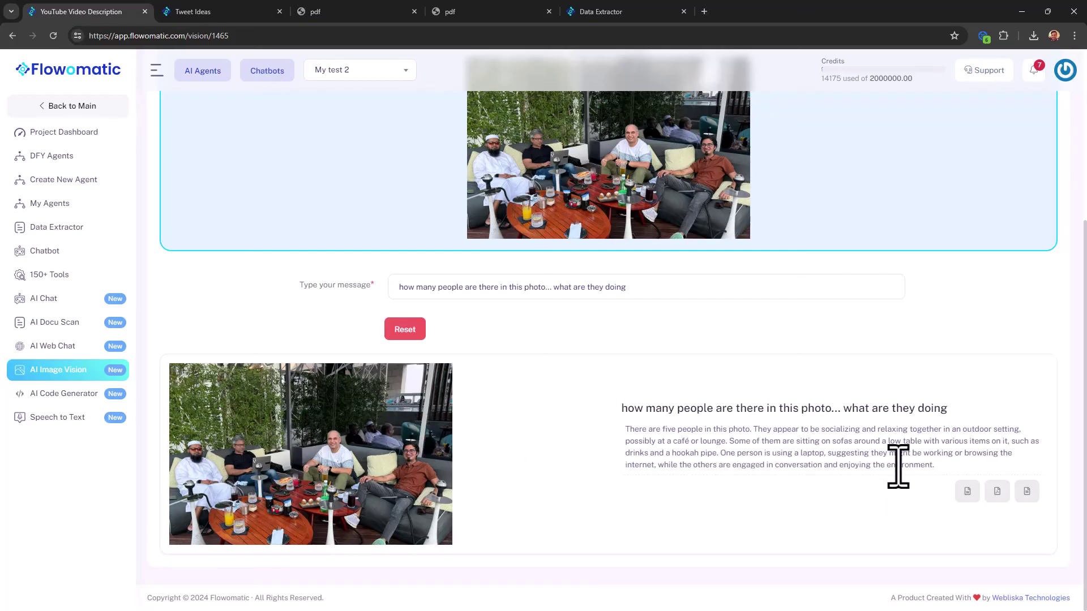
scroll(57, 232, up, 4)
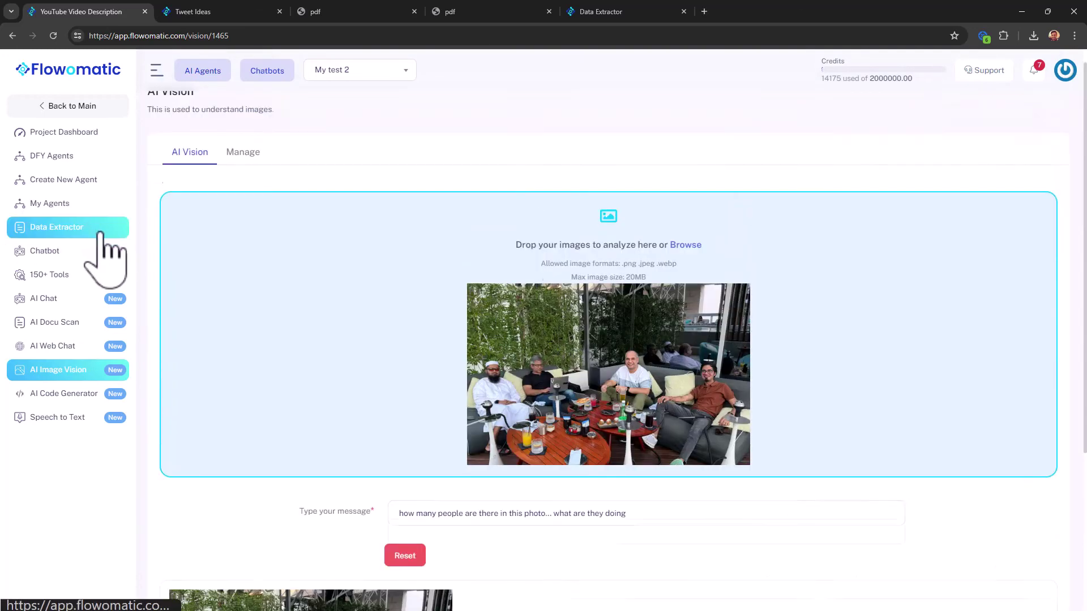
click(64, 391)
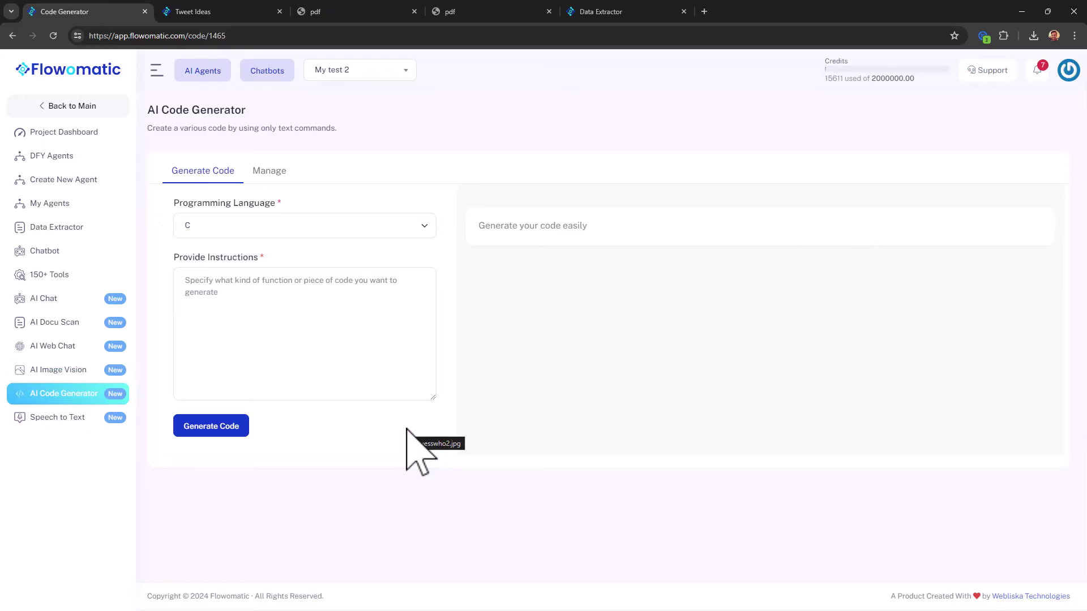
click(270, 235)
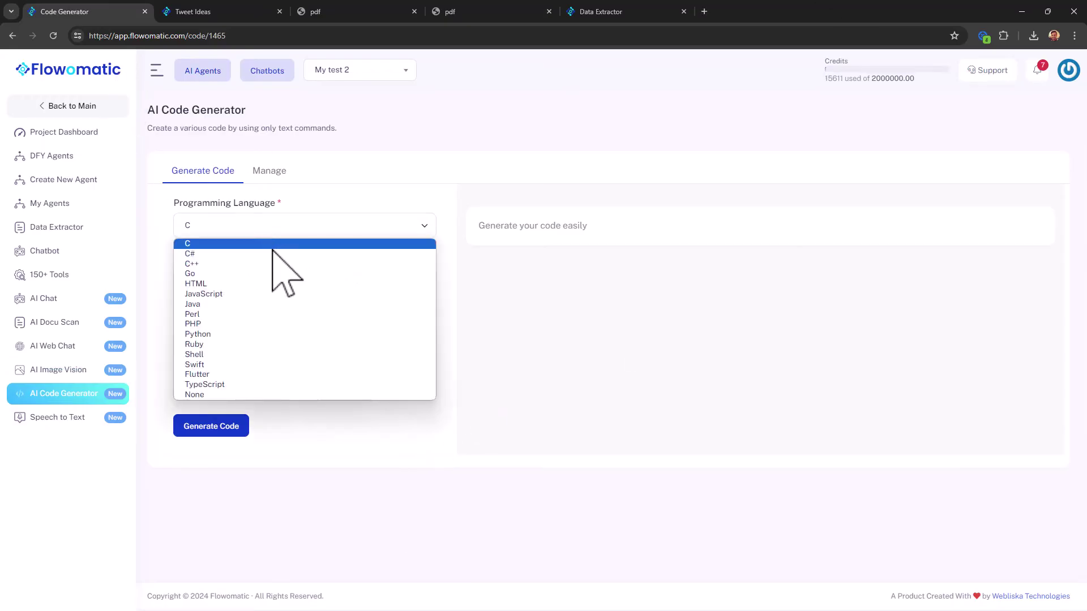
click(362, 282)
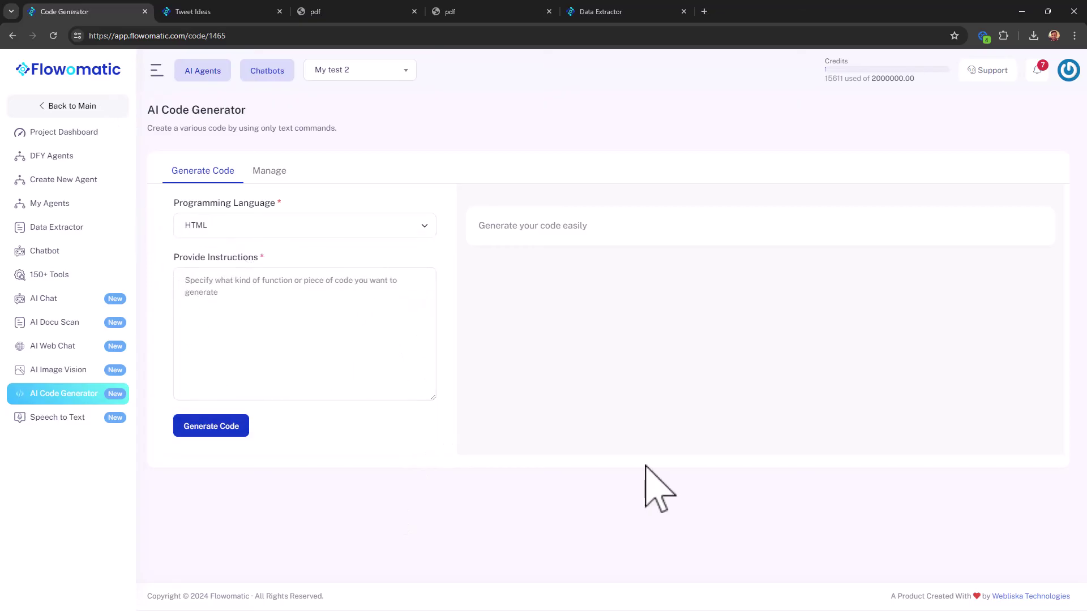
text(make me a page for getting people's name and emails in html)
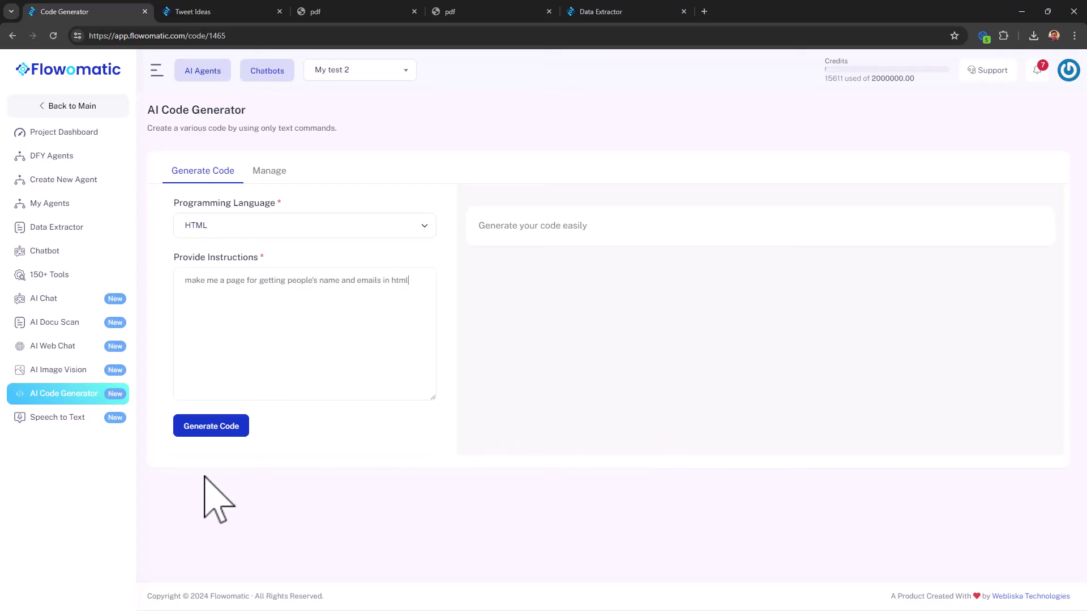
click(210, 430)
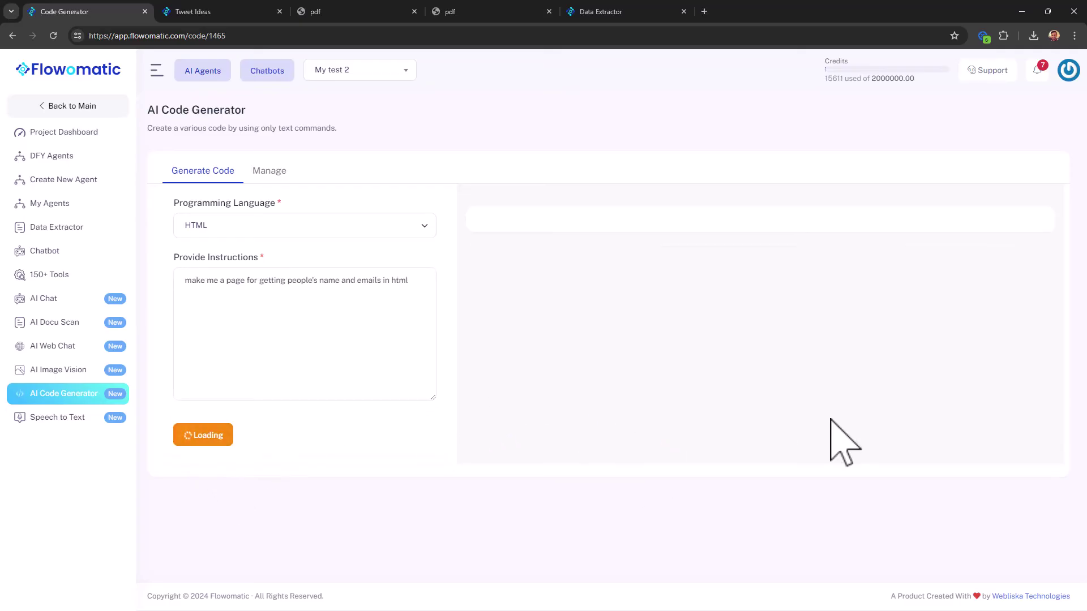
right_click(866, 423)
key(Escape)
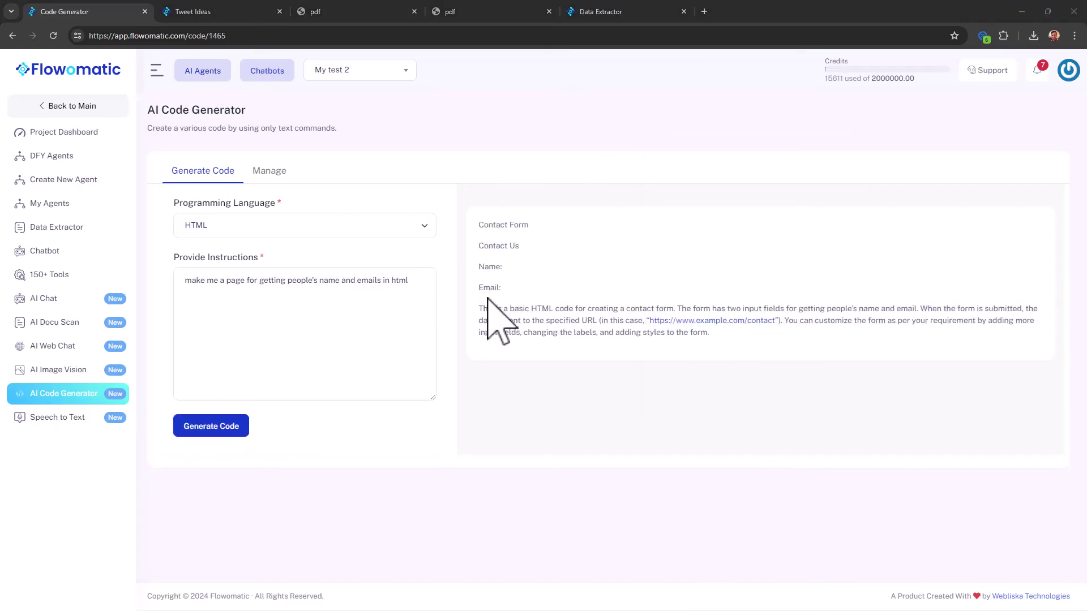
drag(496, 224, 545, 291)
click(547, 292)
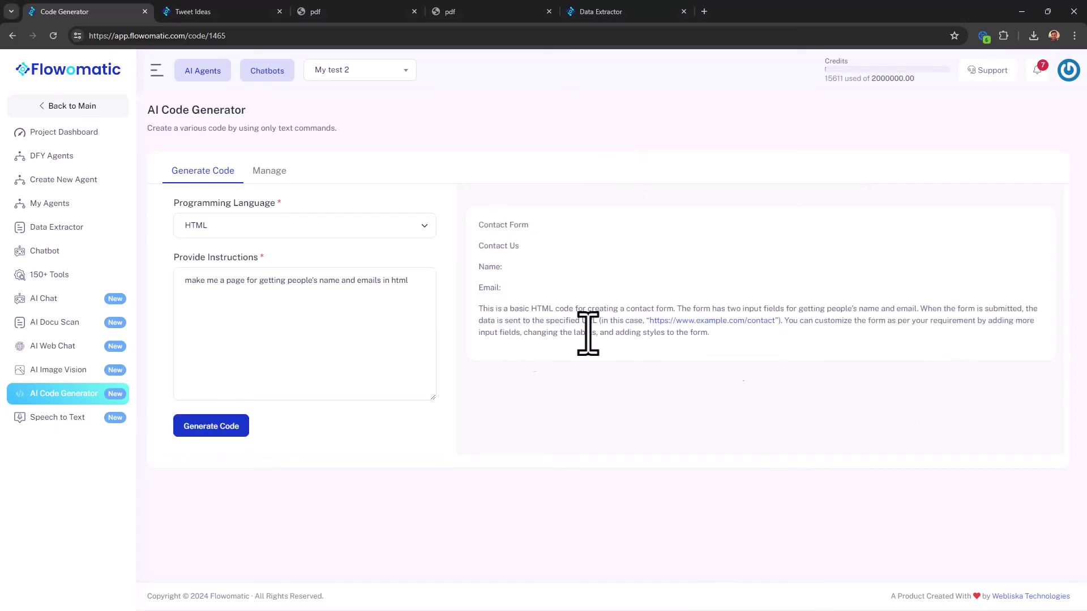
right_click(508, 292)
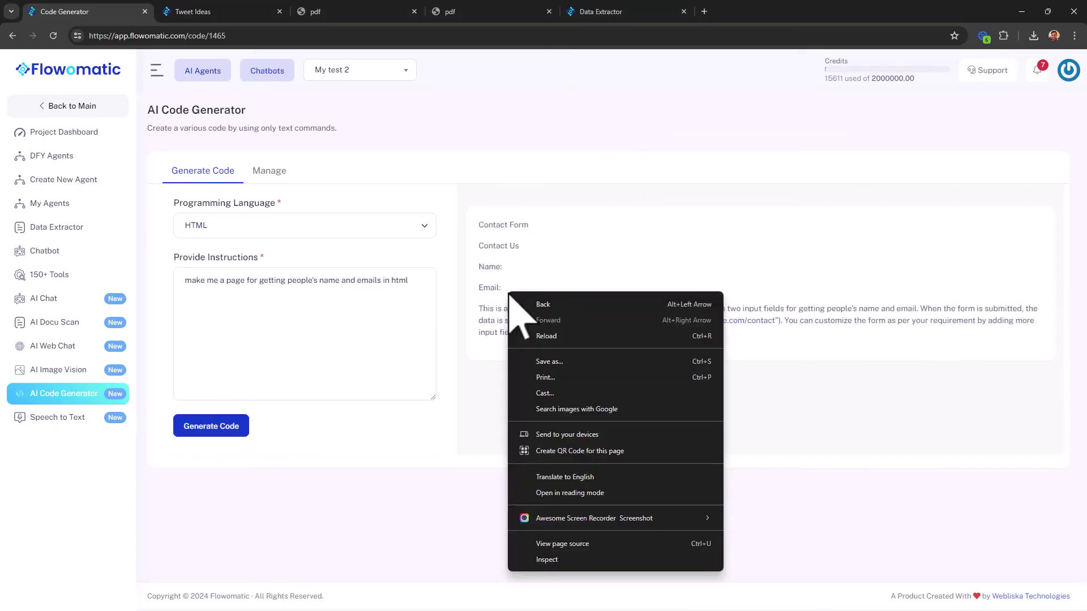
right_click(553, 230)
click(608, 482)
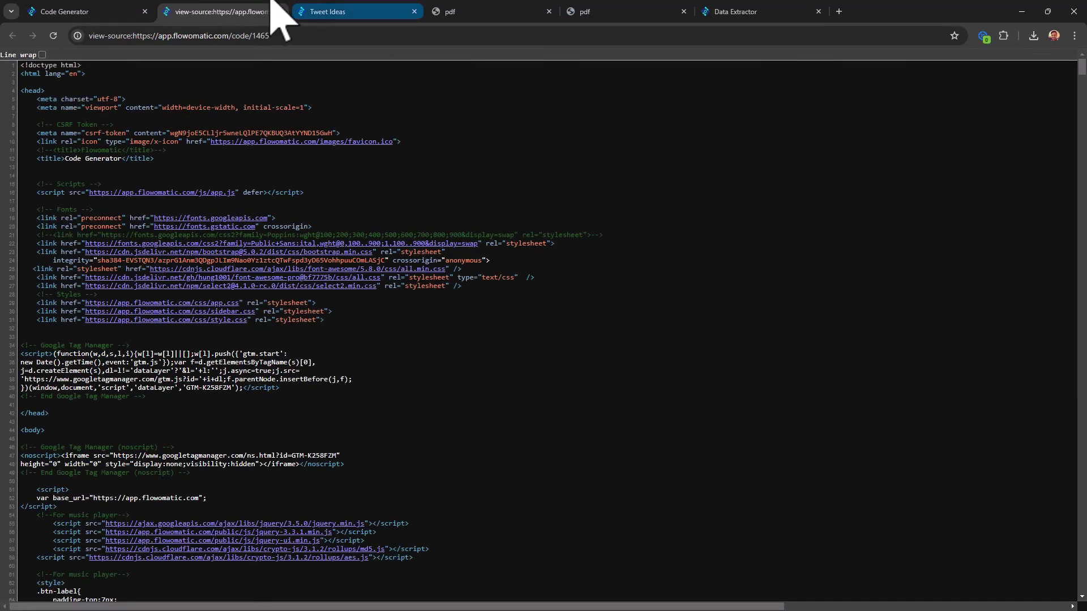
click(280, 11)
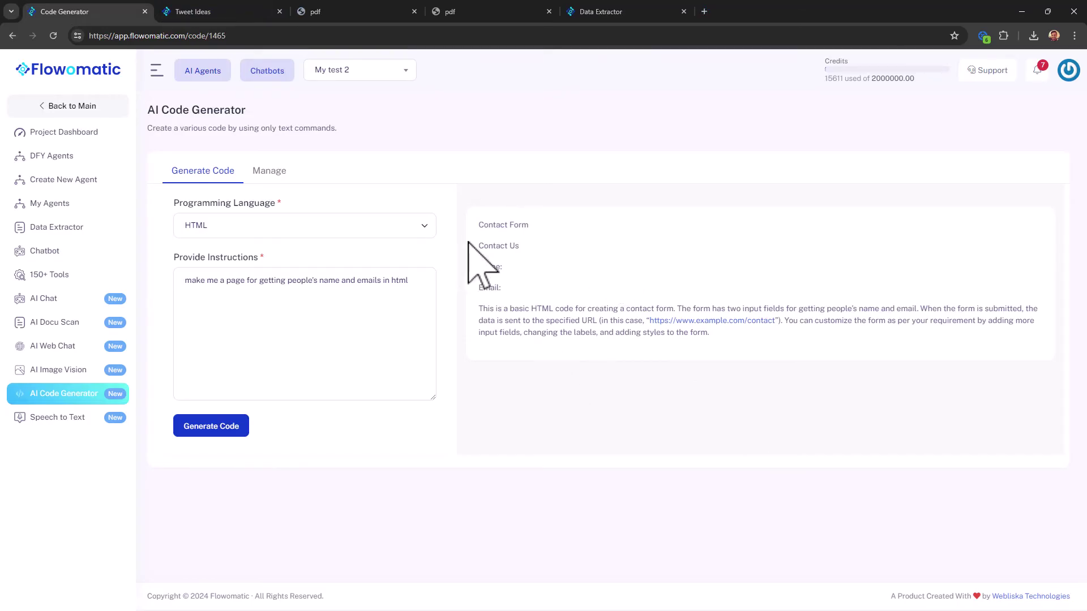
drag(501, 224, 917, 357)
click(917, 348)
drag(842, 235, 888, 311)
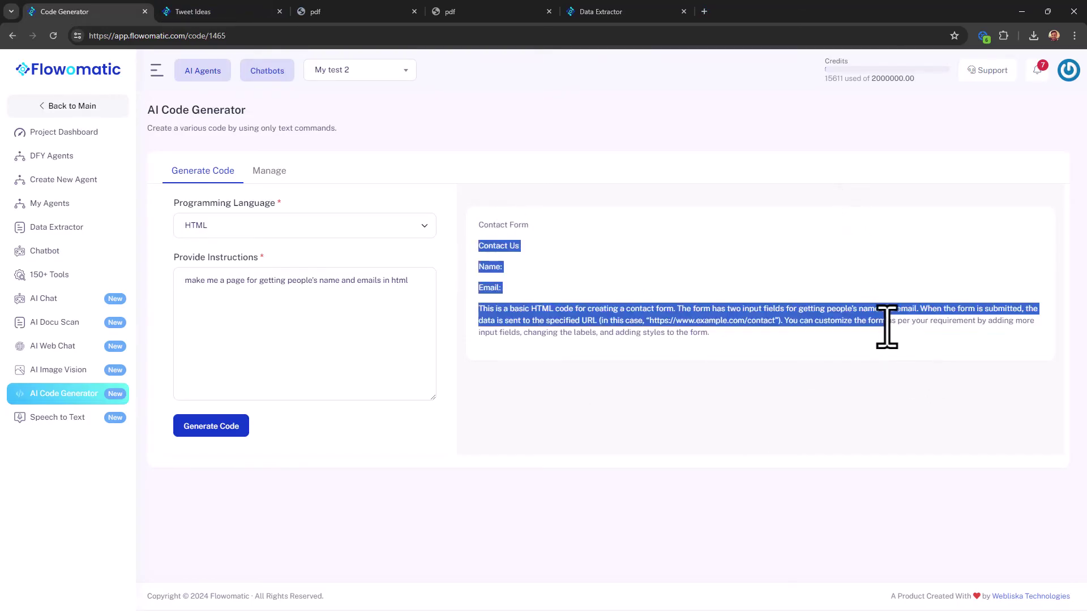
click(888, 311)
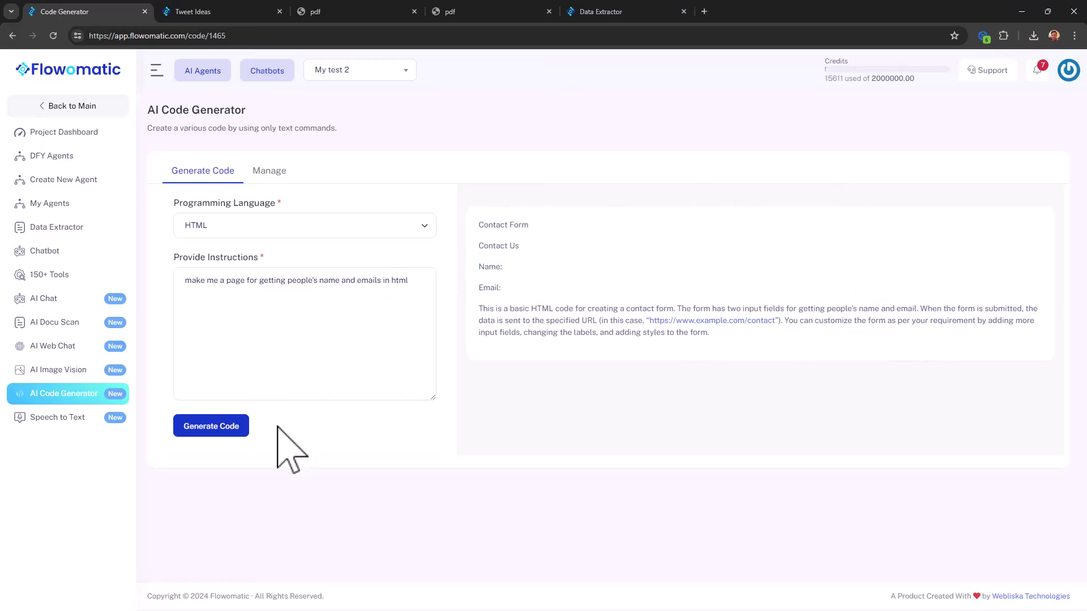
Step: Set the programming language to Java and regenerate code for the name-and-email page
click(245, 224)
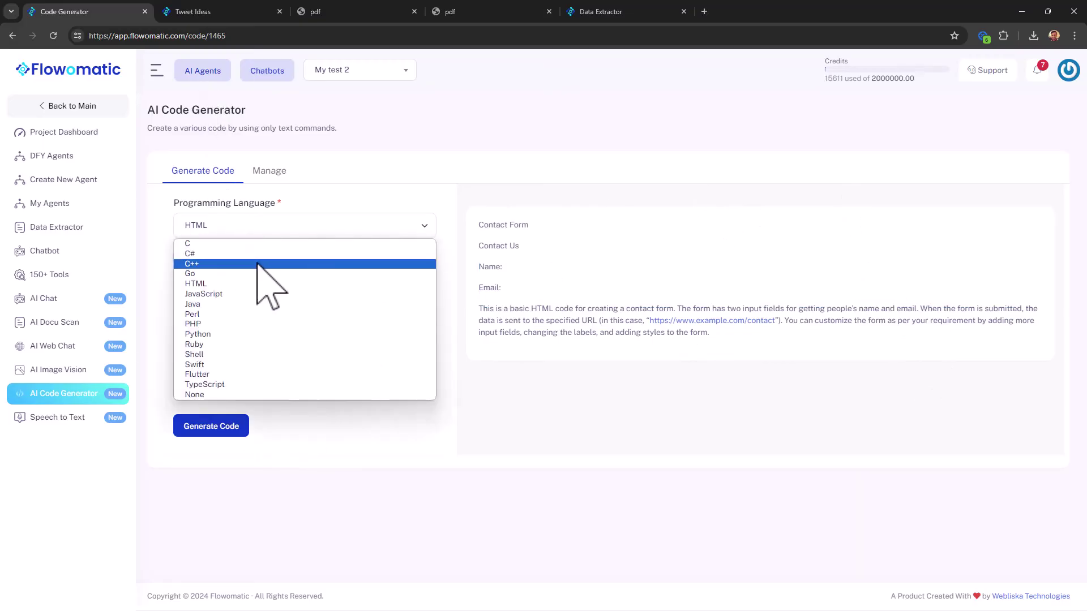
click(266, 304)
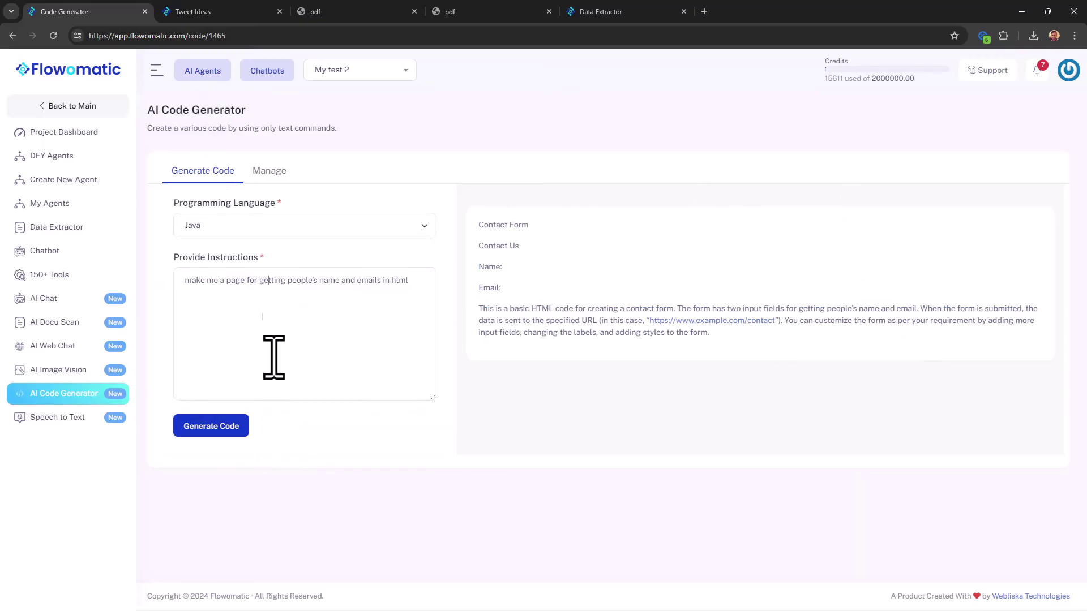
click(234, 428)
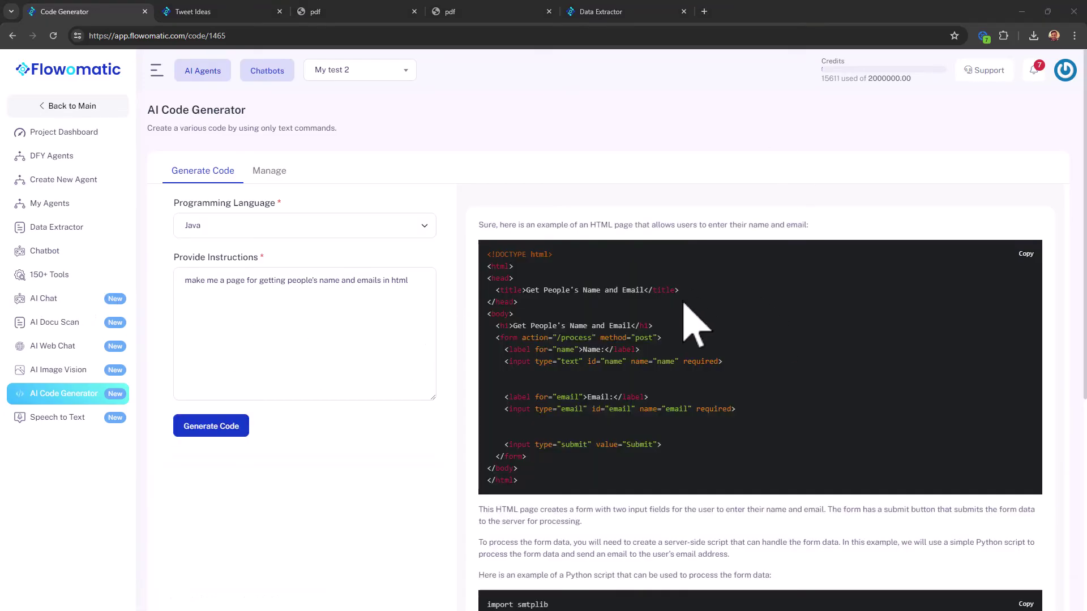
scroll(660, 400, down, 5)
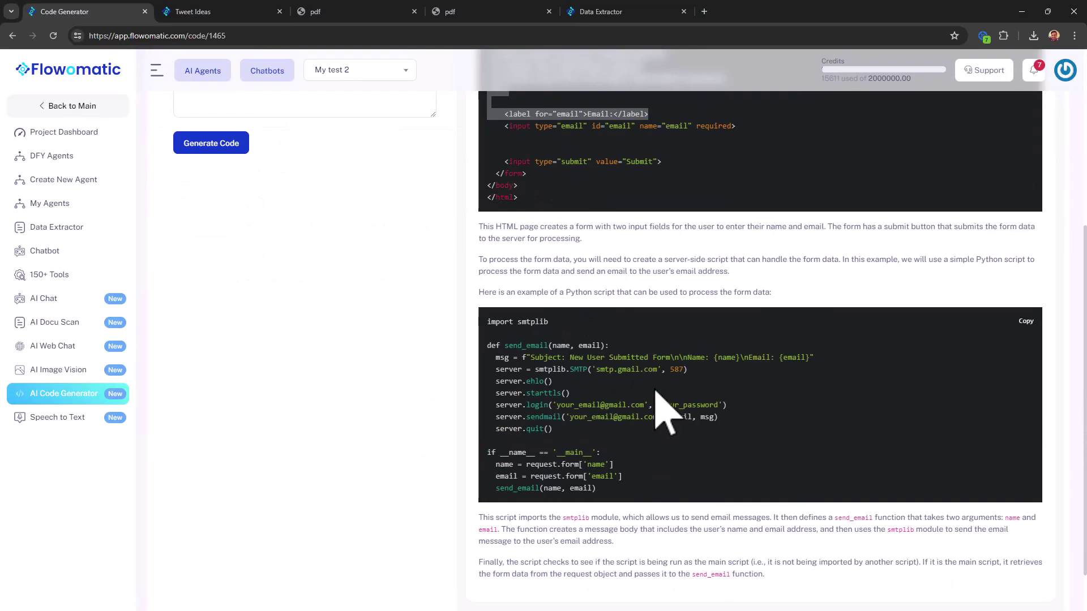
scroll(728, 464, up, 5)
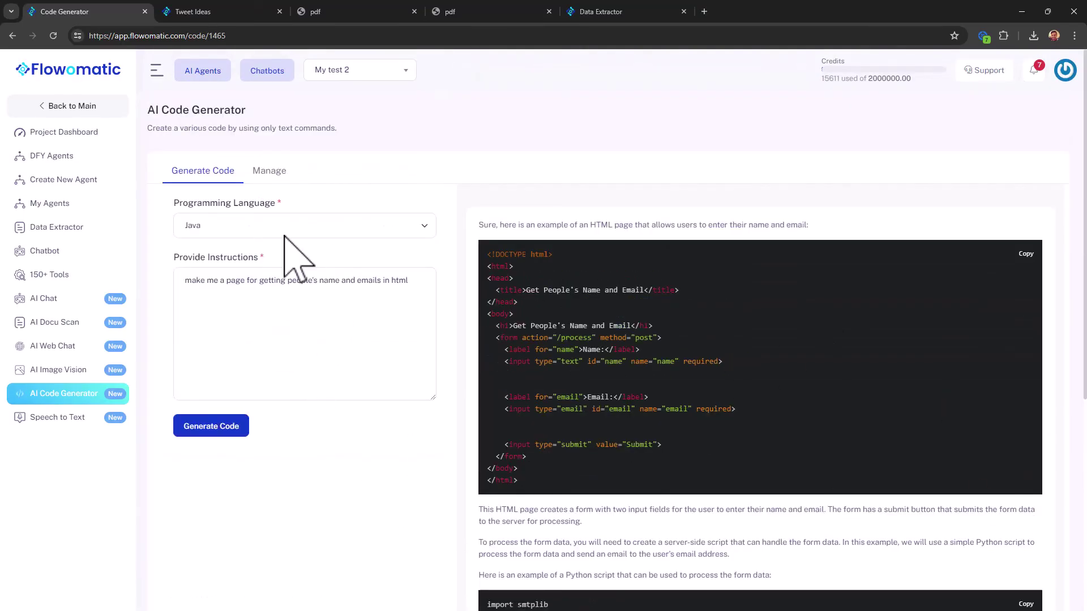
Step: Keep Java as the language and review the generated HTML form and Python email script
click(307, 225)
click(727, 340)
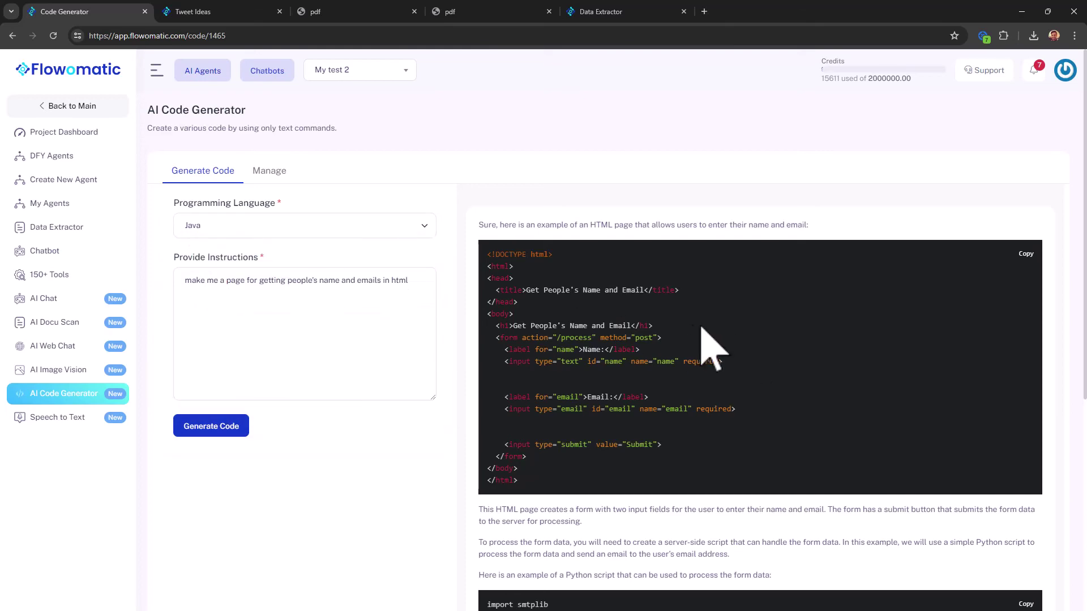
scroll(701, 351, down, 6)
scroll(687, 413, up, 5)
scroll(766, 393, down, 5)
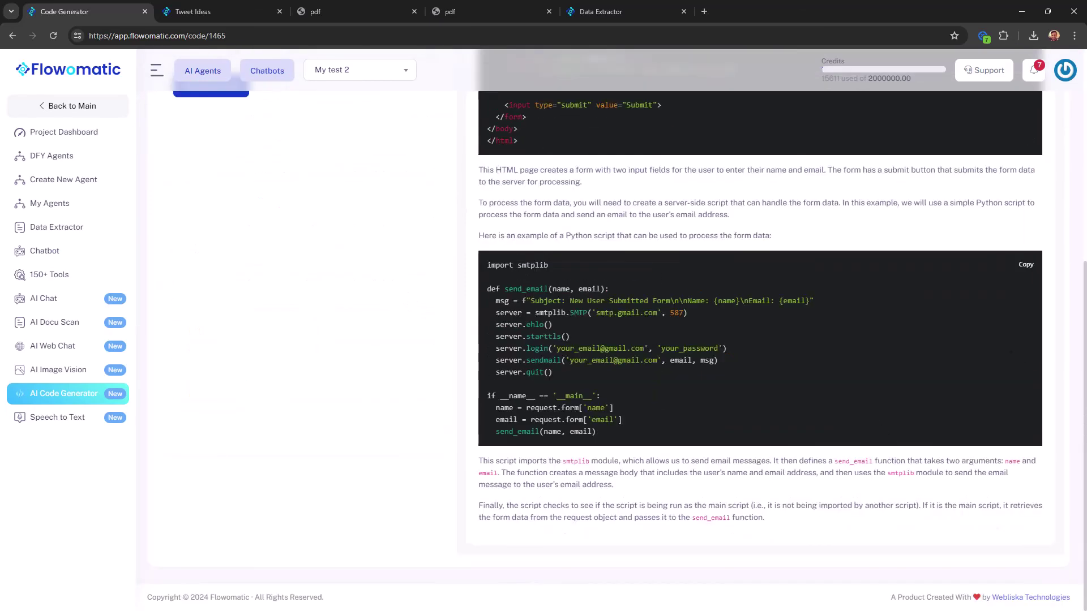
scroll(767, 393, up, 4)
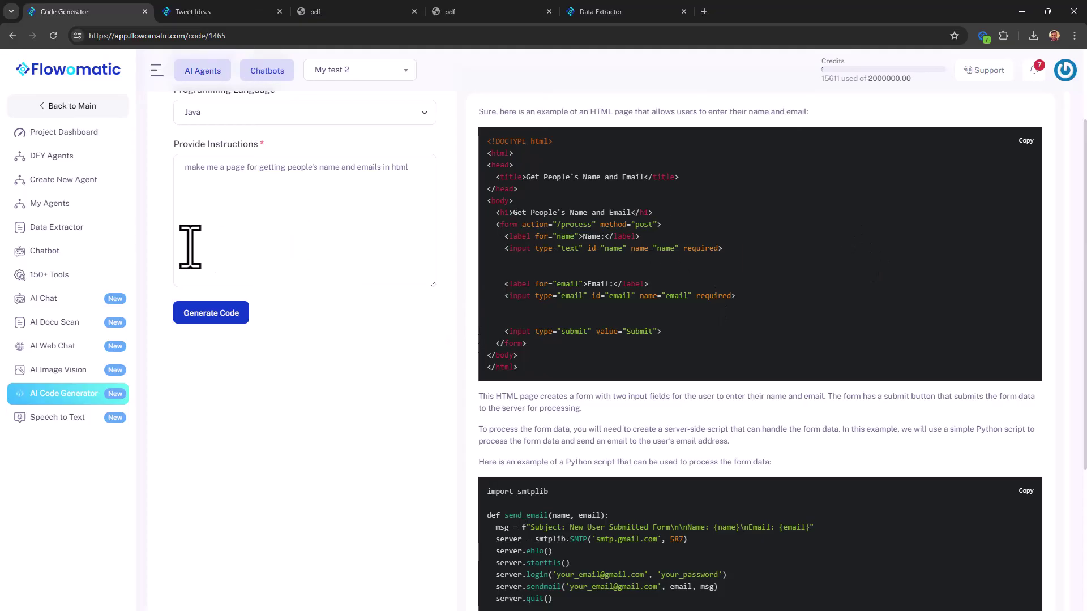
Step: Open the Speech to Text tool and look over its page
click(62, 422)
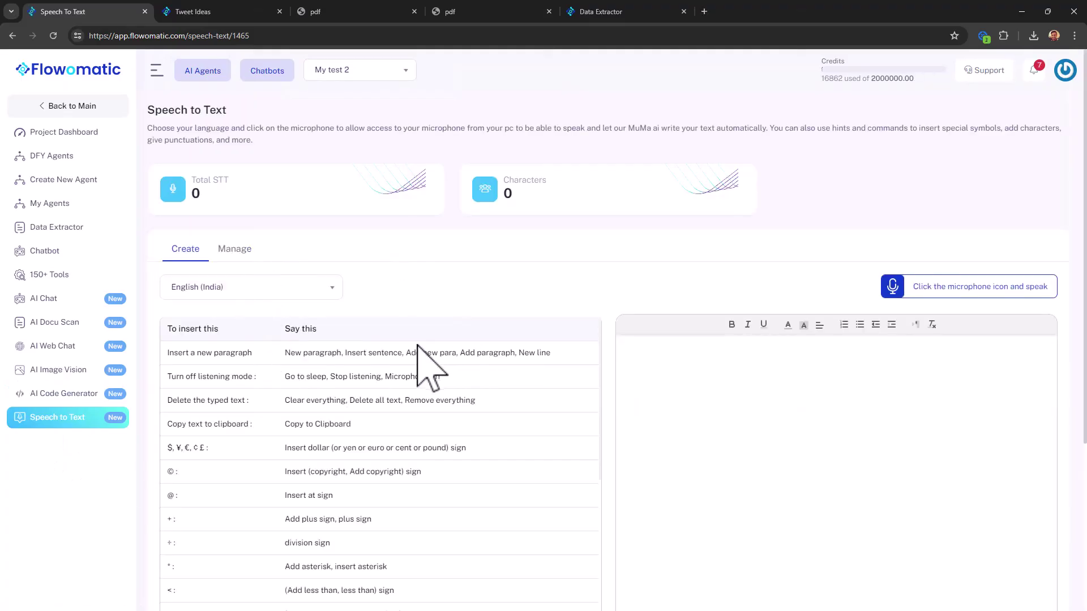
scroll(497, 400, down, 1)
scroll(429, 396, up, 1)
scroll(1079, 509, down, 5)
scroll(789, 492, up, 5)
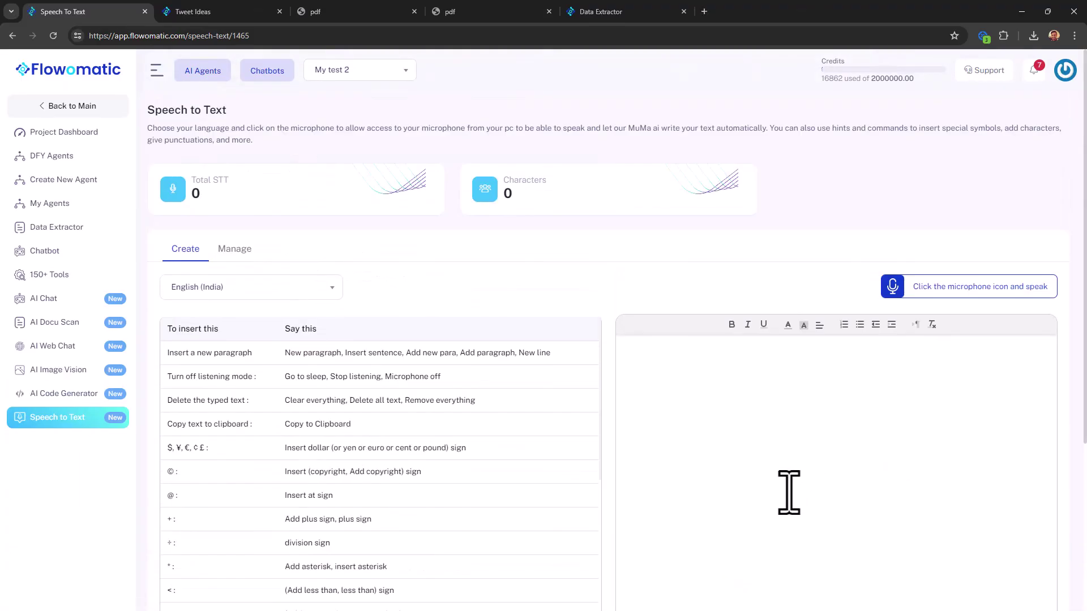
Step: Browse the dictation languages and keep English (India) selected
click(243, 287)
scroll(263, 370, down, 8)
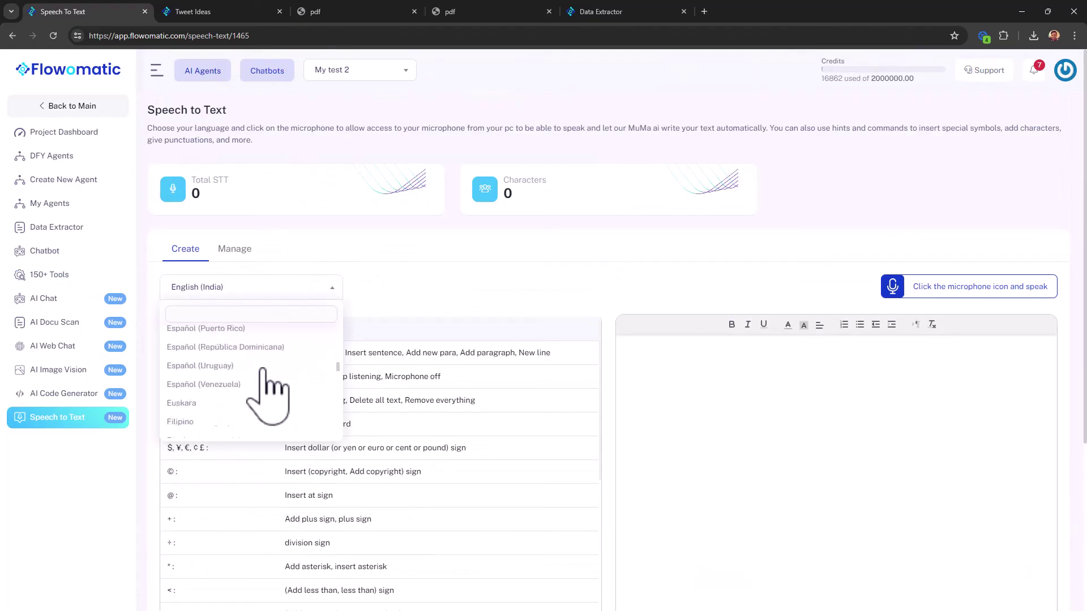
scroll(263, 372, down, 8)
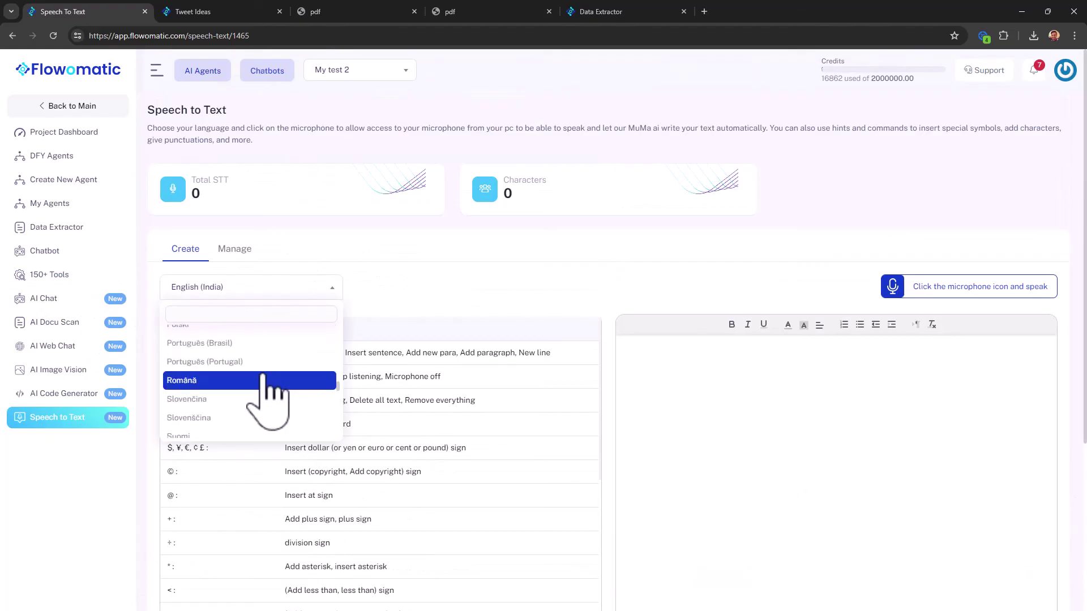
click(325, 249)
scroll(832, 400, down, 4)
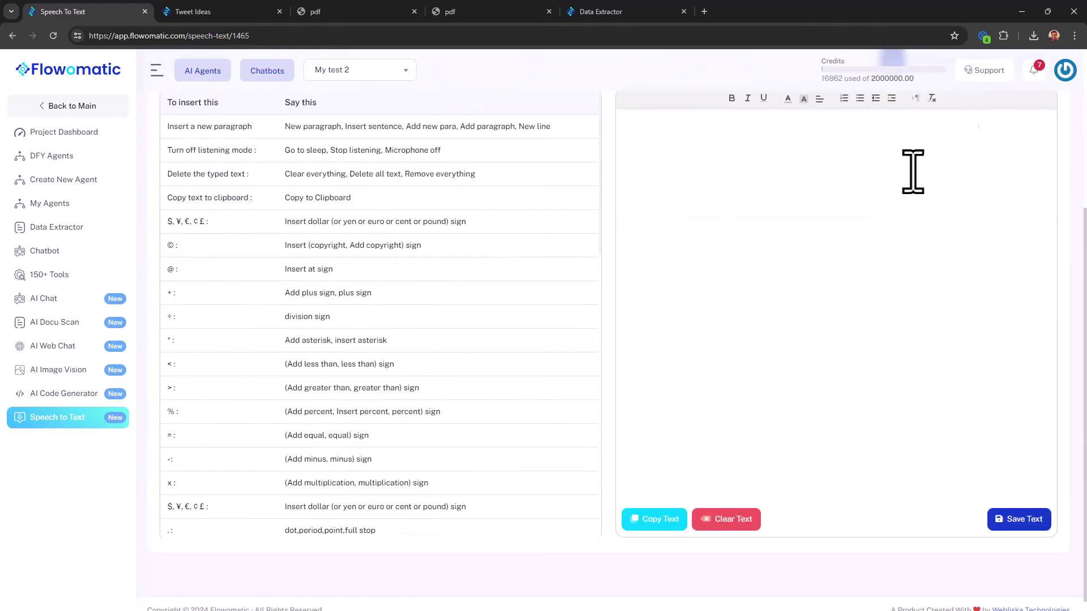
scroll(912, 172, up, 2)
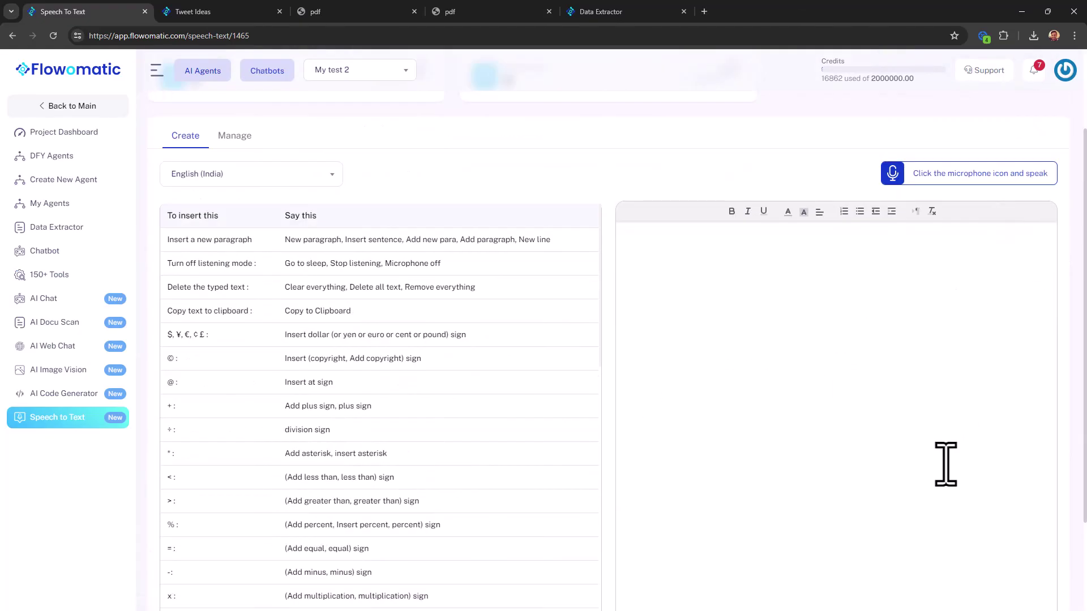
Step: Start dictation, allow microphone access, speak a short introduction, then stop listening
click(892, 173)
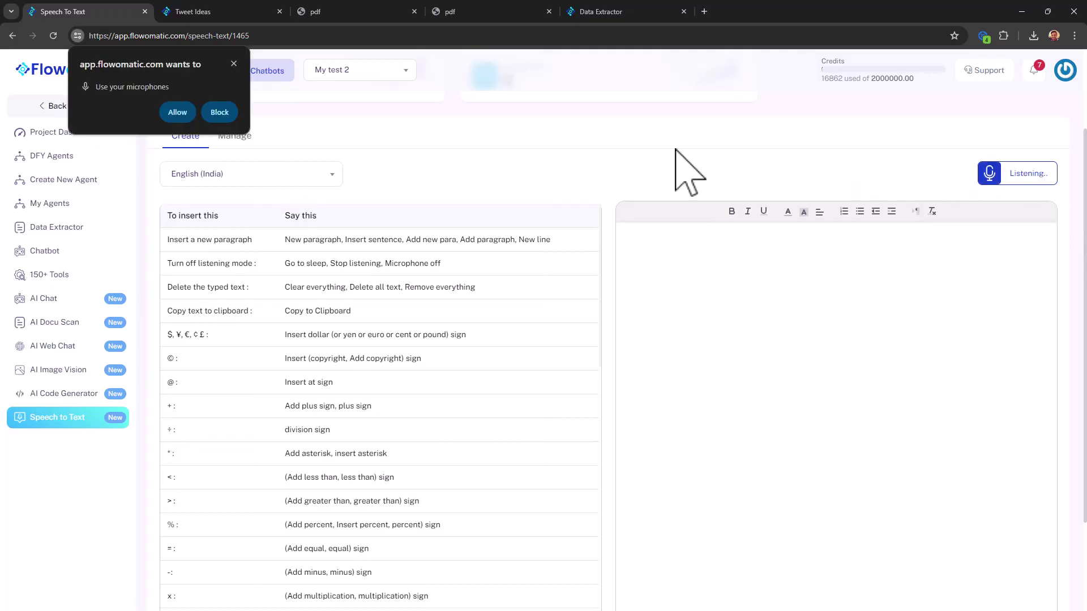
click(175, 108)
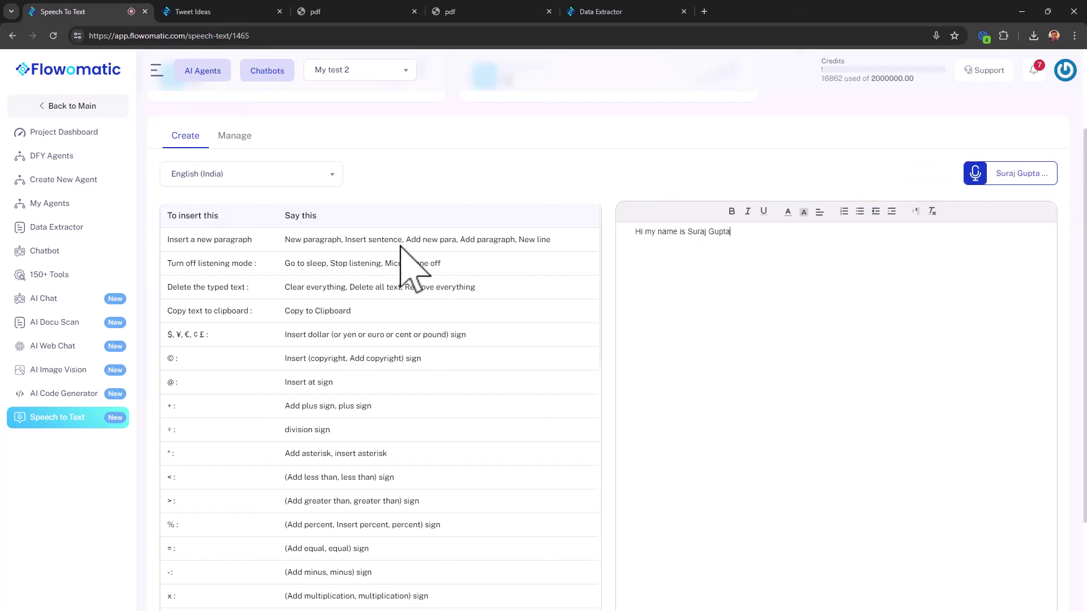
click(978, 180)
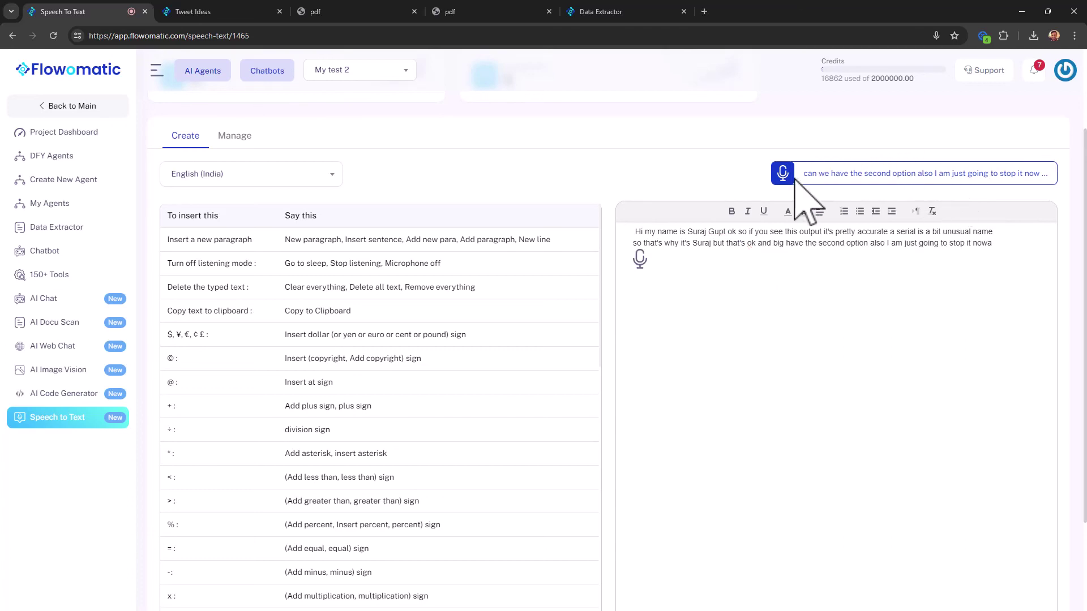
click(782, 172)
Step: Select and deselect parts of the two-line dictated transcript to review it
key(ctrl+a)
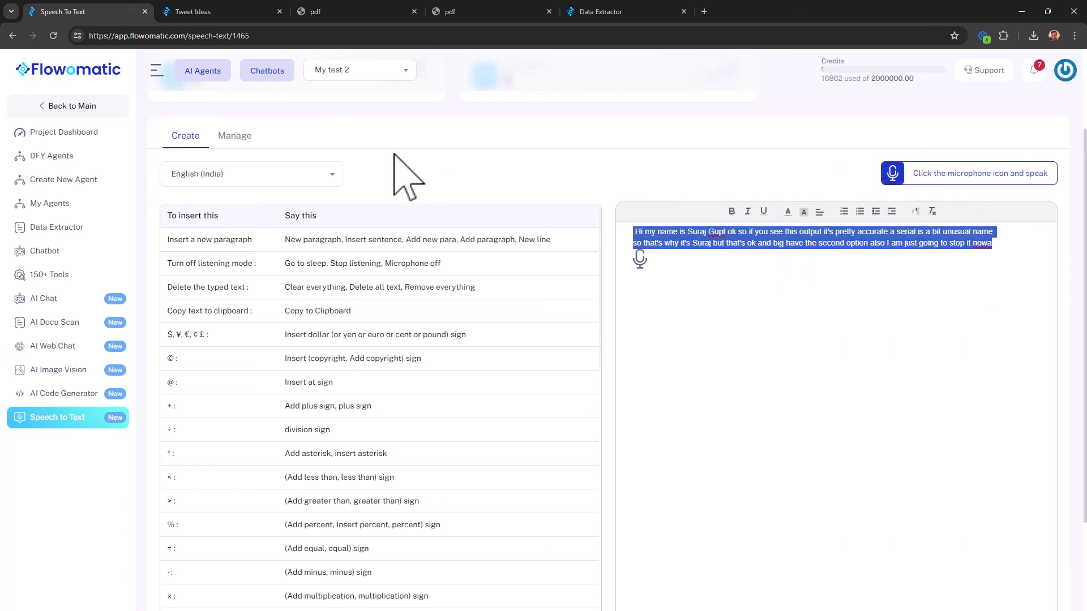
click(752, 260)
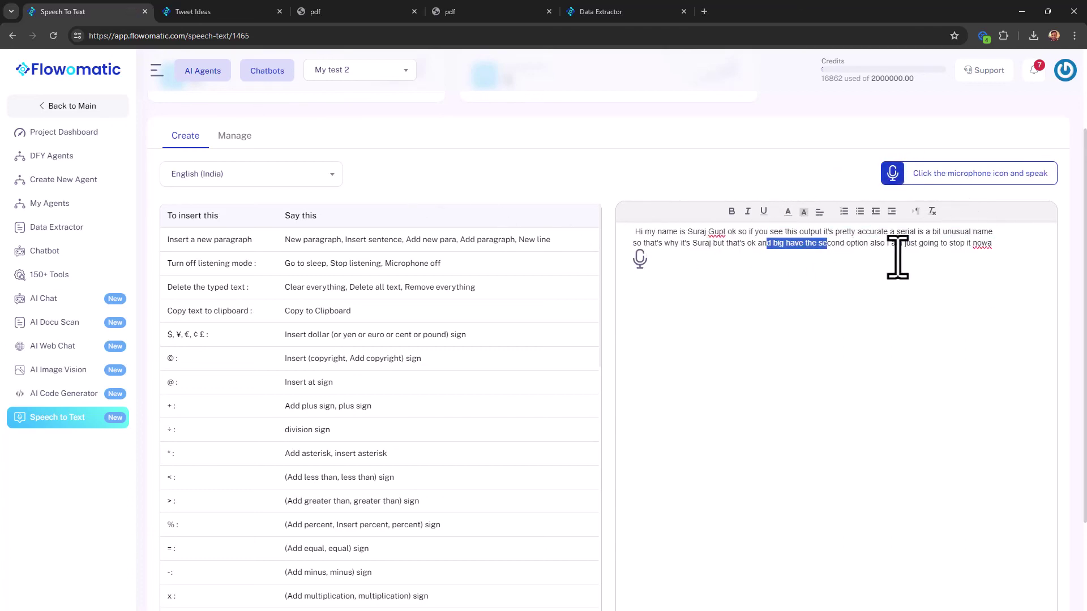
drag(850, 243, 987, 256)
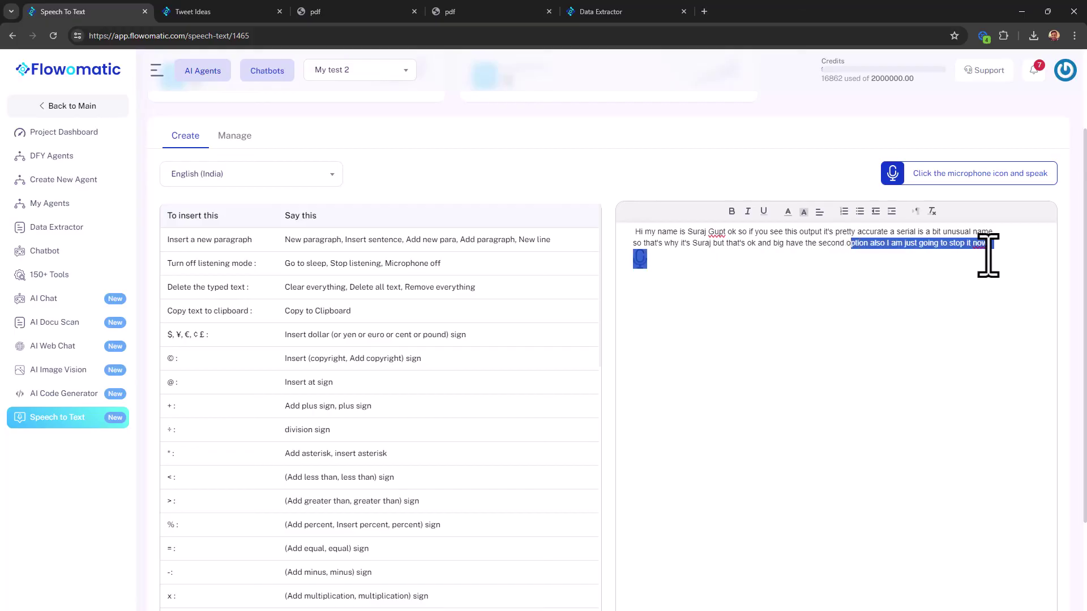
click(711, 260)
drag(666, 244, 853, 259)
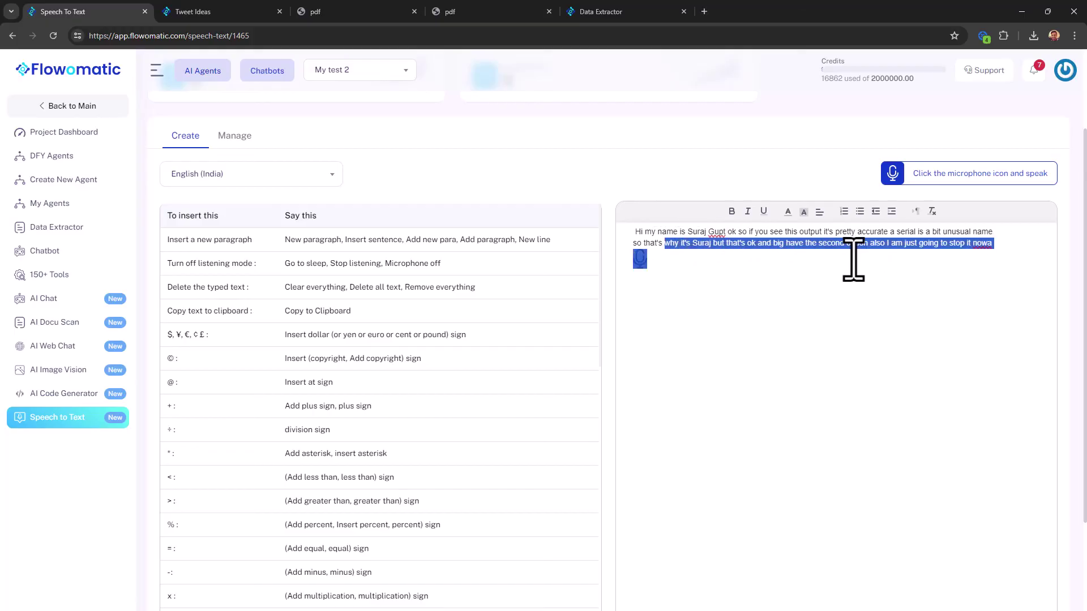
click(647, 236)
drag(711, 240, 903, 260)
click(902, 260)
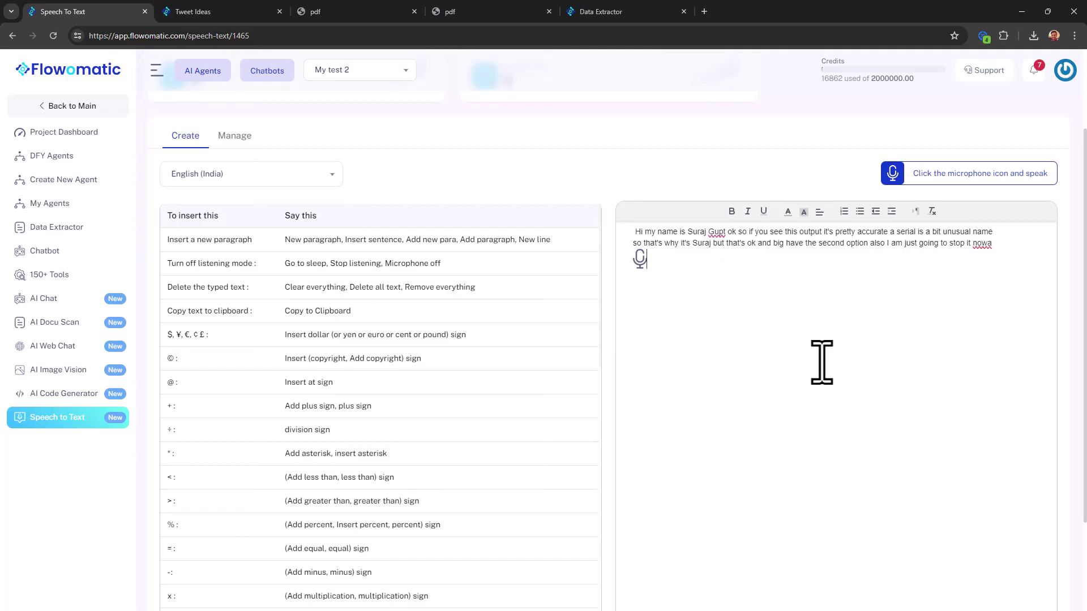
scroll(255, 413, down, 5)
scroll(277, 385, up, 5)
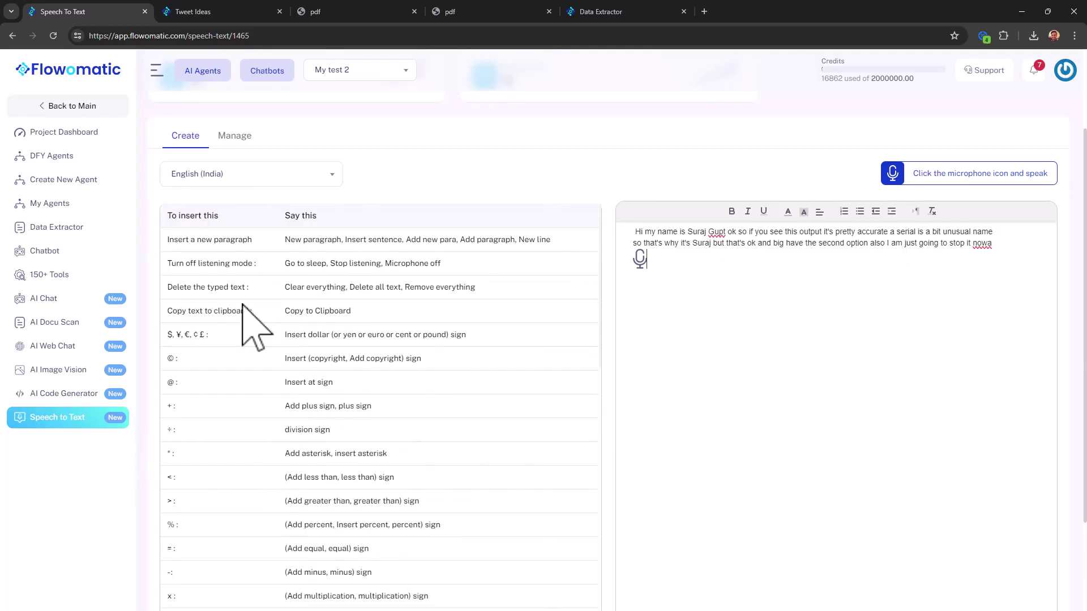